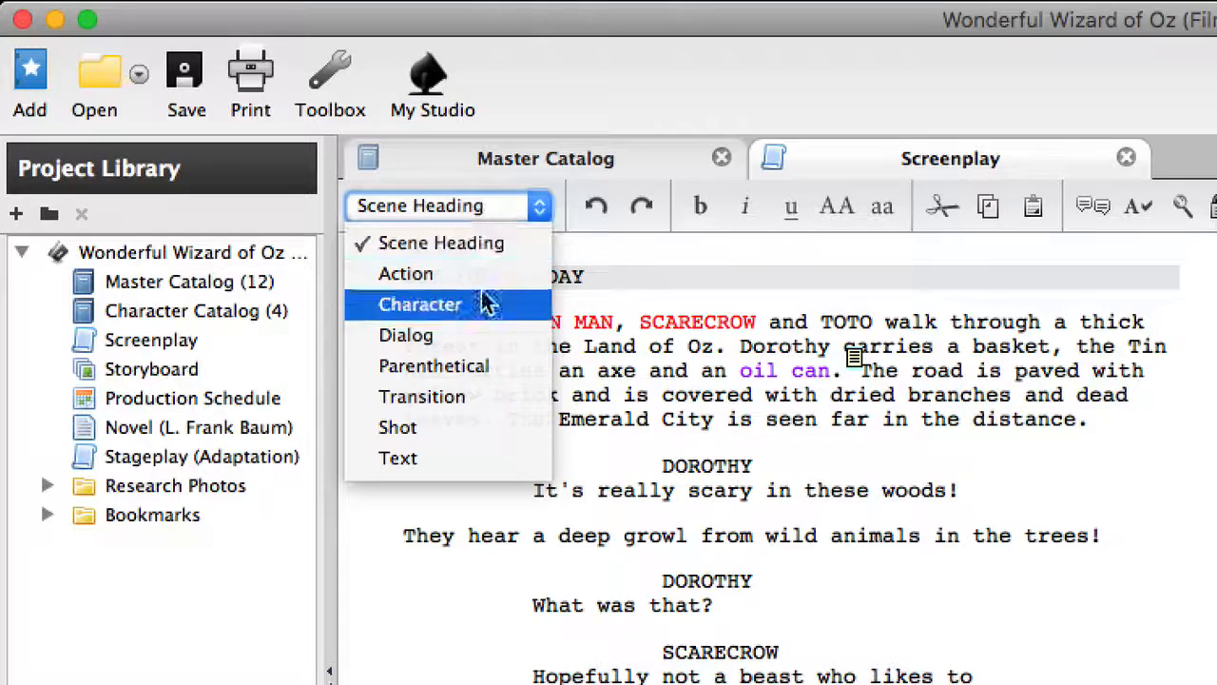
Check the element types assigned to the SCARECROW cue, Dorothy's first dialogue line, the opening paragraph and the scene heading
click(730, 337)
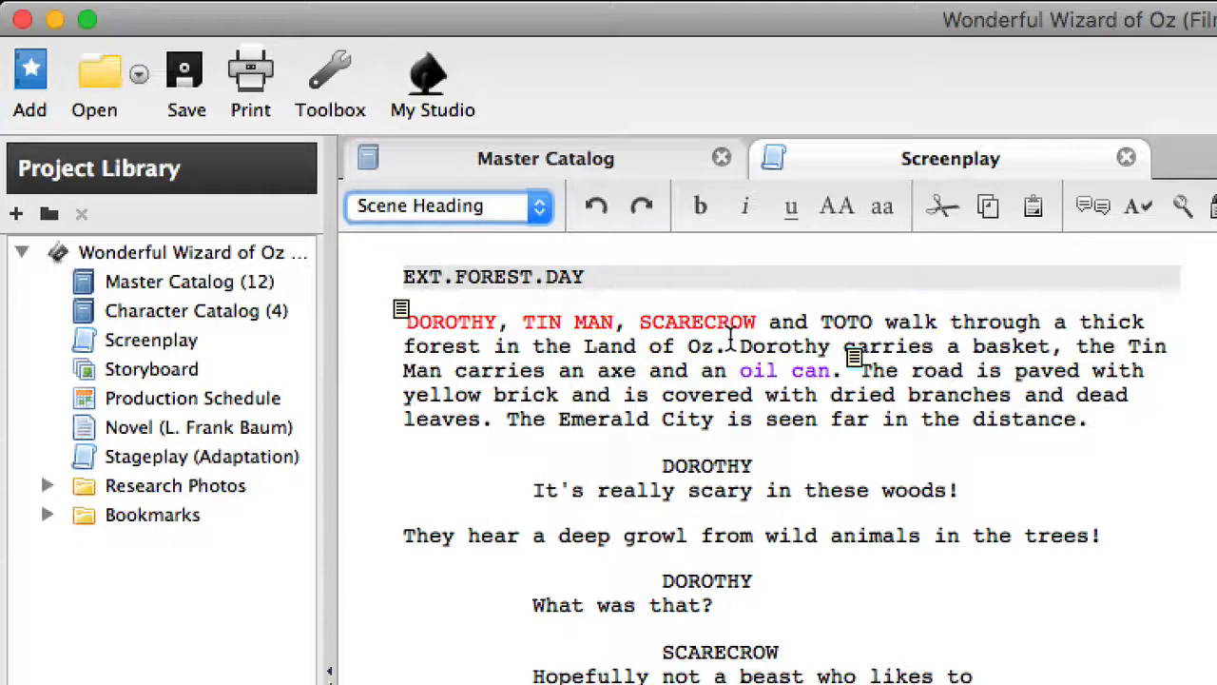
click(776, 642)
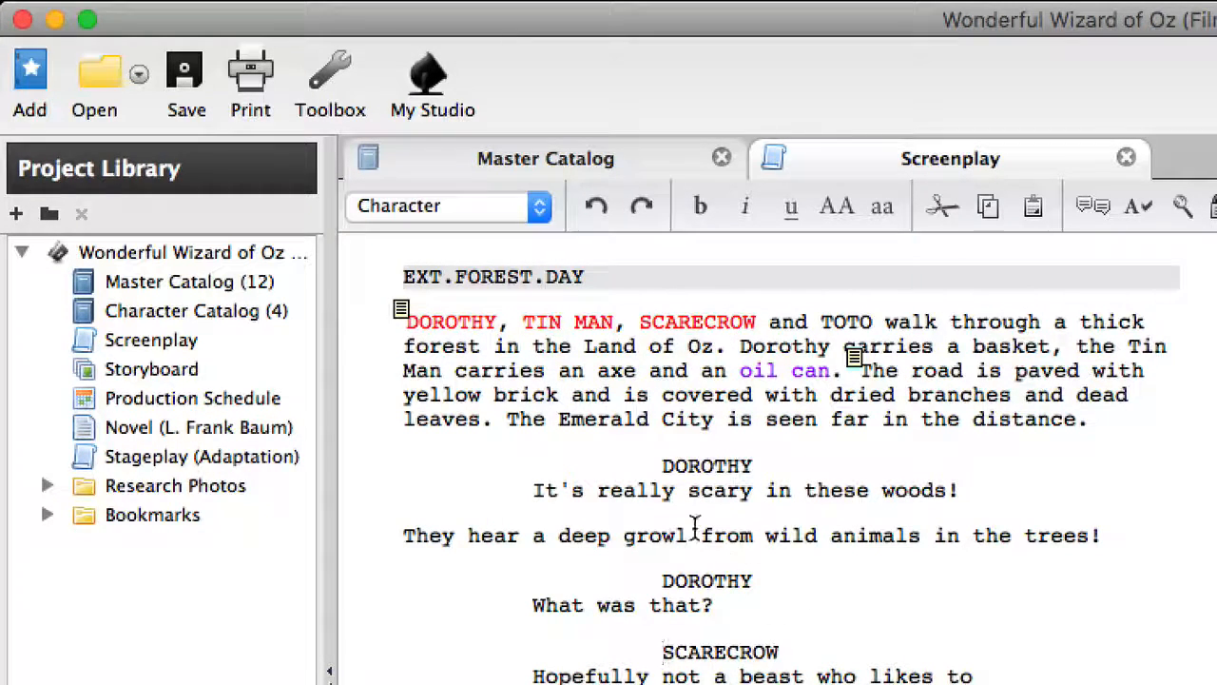
click(740, 491)
click(674, 393)
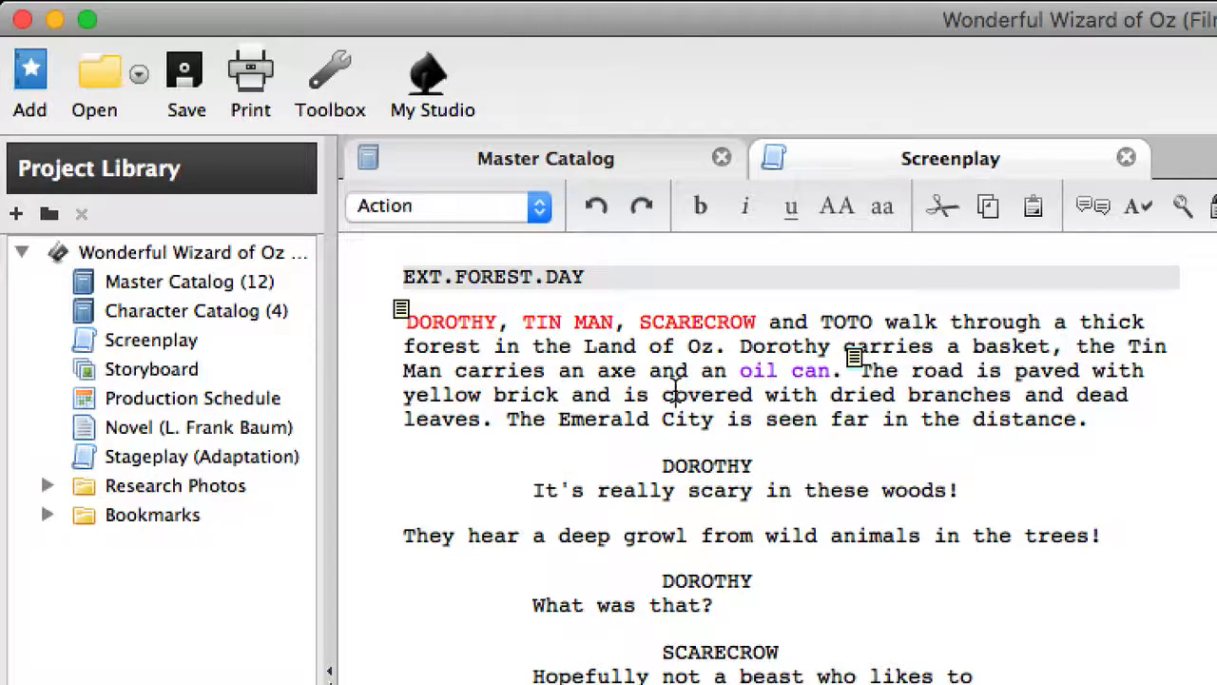
click(533, 276)
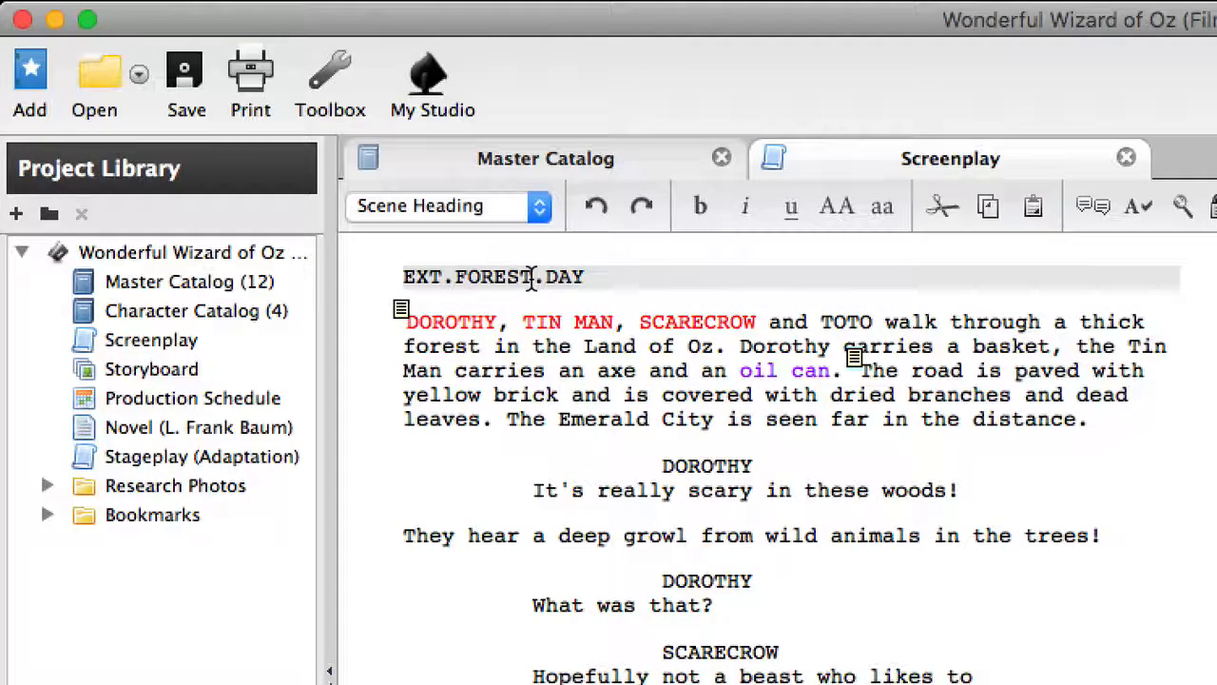
Insert a space after "EXT." in the opening scene heading
click(594, 274)
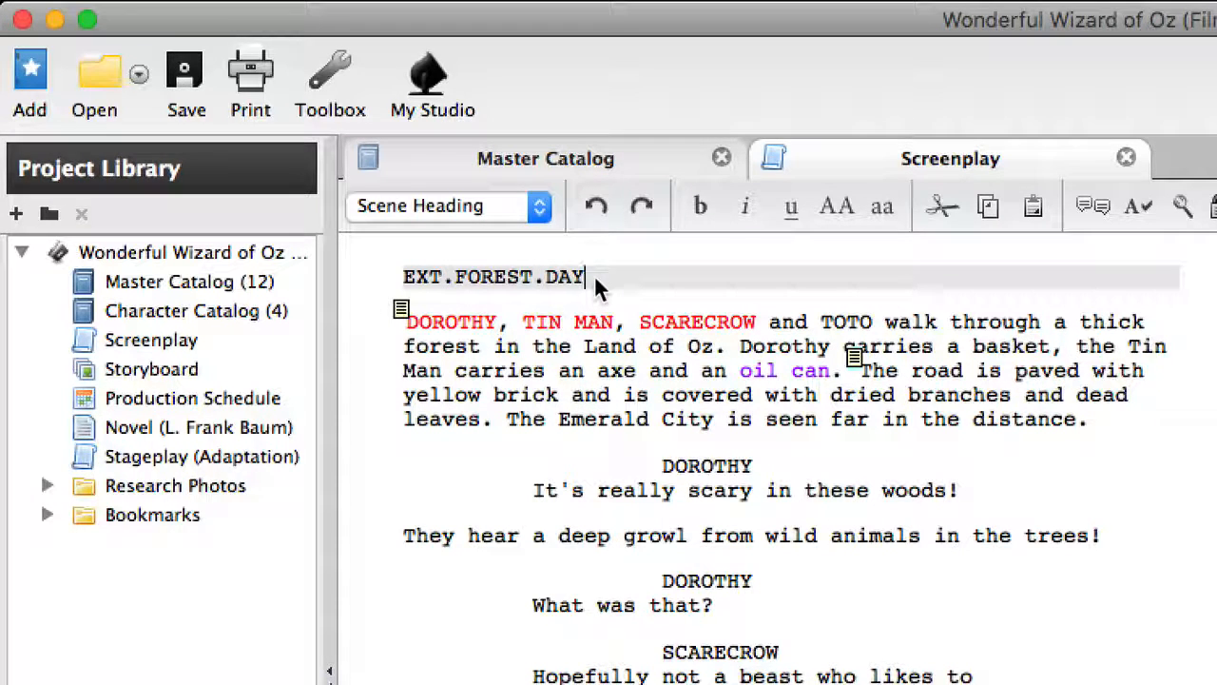
key(super+Left)
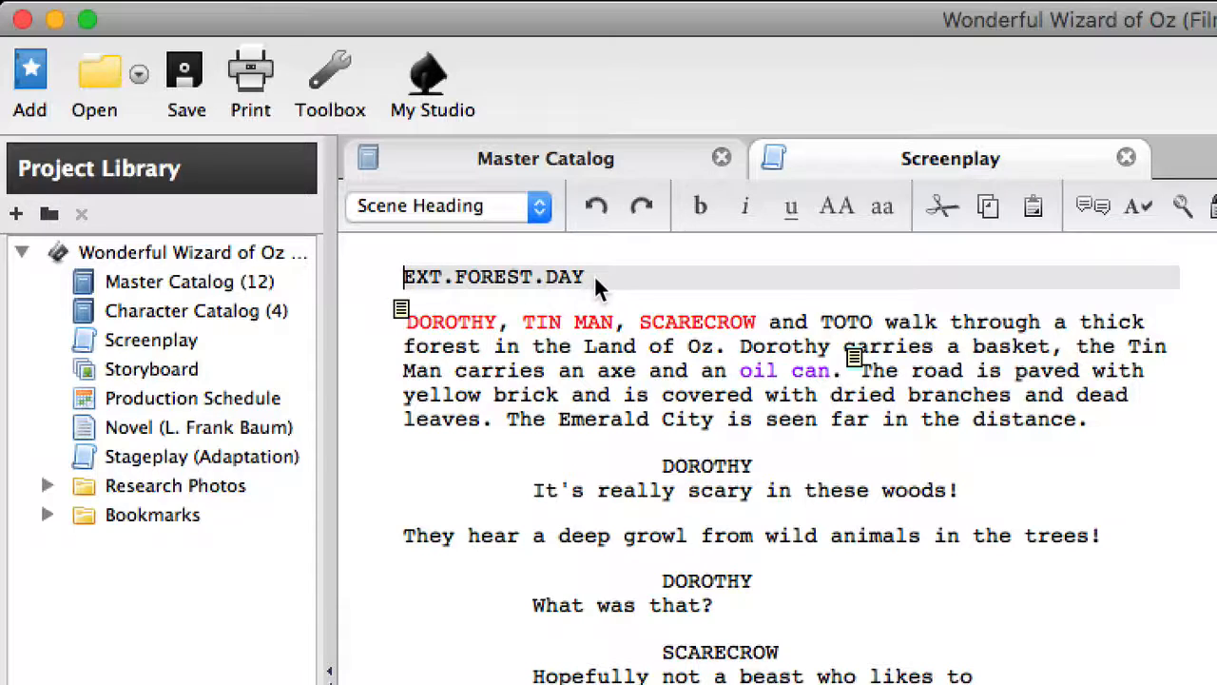
key(Right)
key(Right)
key(Right)
key(Right)
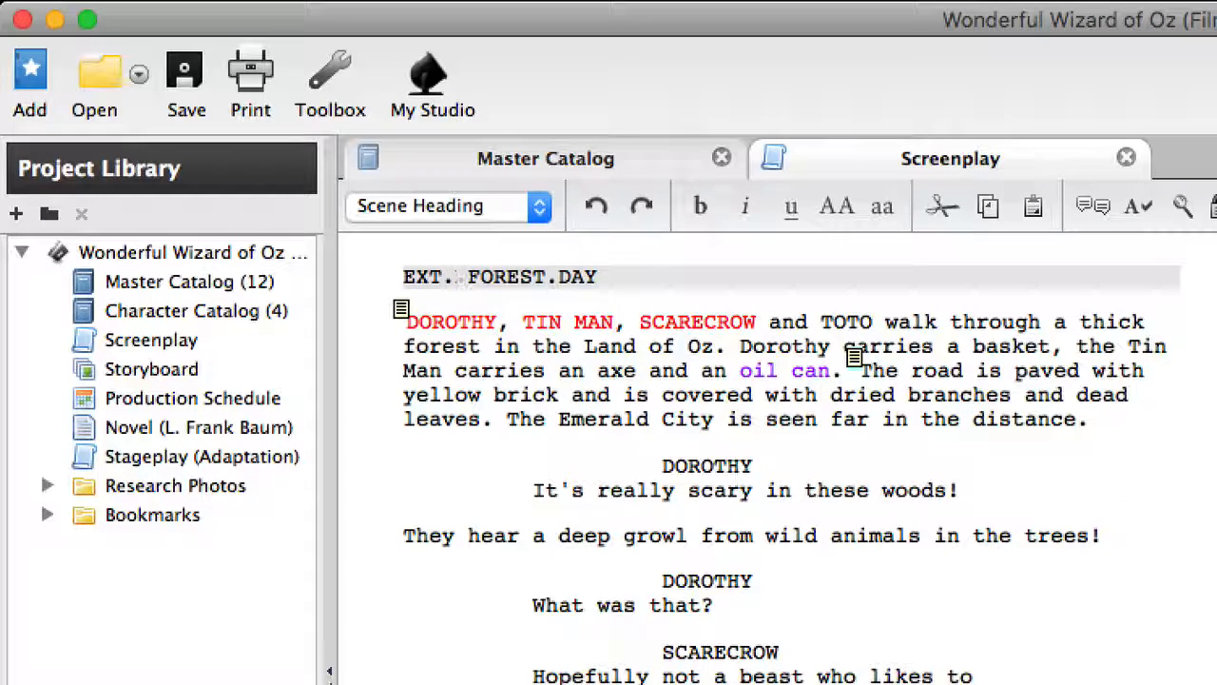
Replace the period between FOREST and DAY with a spaced hyphen so the scene heading reads "EXT. FOREST - DAY"
key(Right)
key(Right)
key(Right)
key(Right)
key(Right)
key(Right)
key(Right)
key(BackSpace)
text(-)
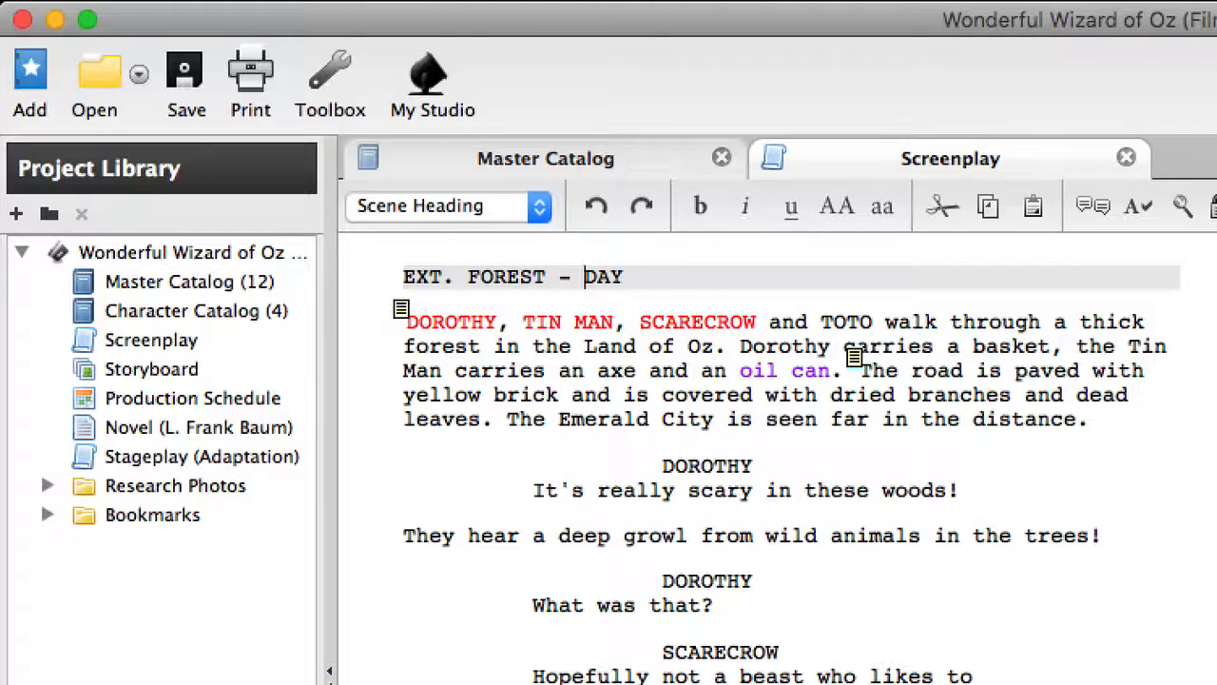
key(Left)
text(-)
key(BackSpace)
Remove the markup from the character names "DOROTHY, TIN MAN, SCARECROW" in the opening paragraph
drag(773, 322, 384, 320)
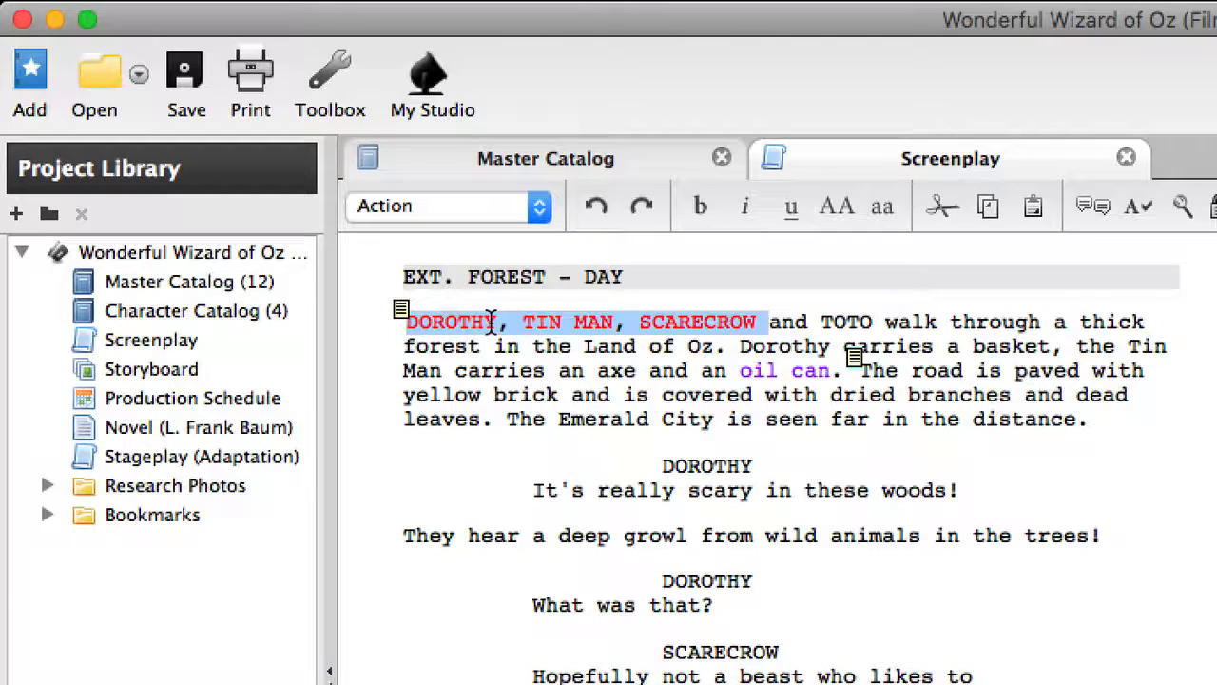
right_click(492, 321)
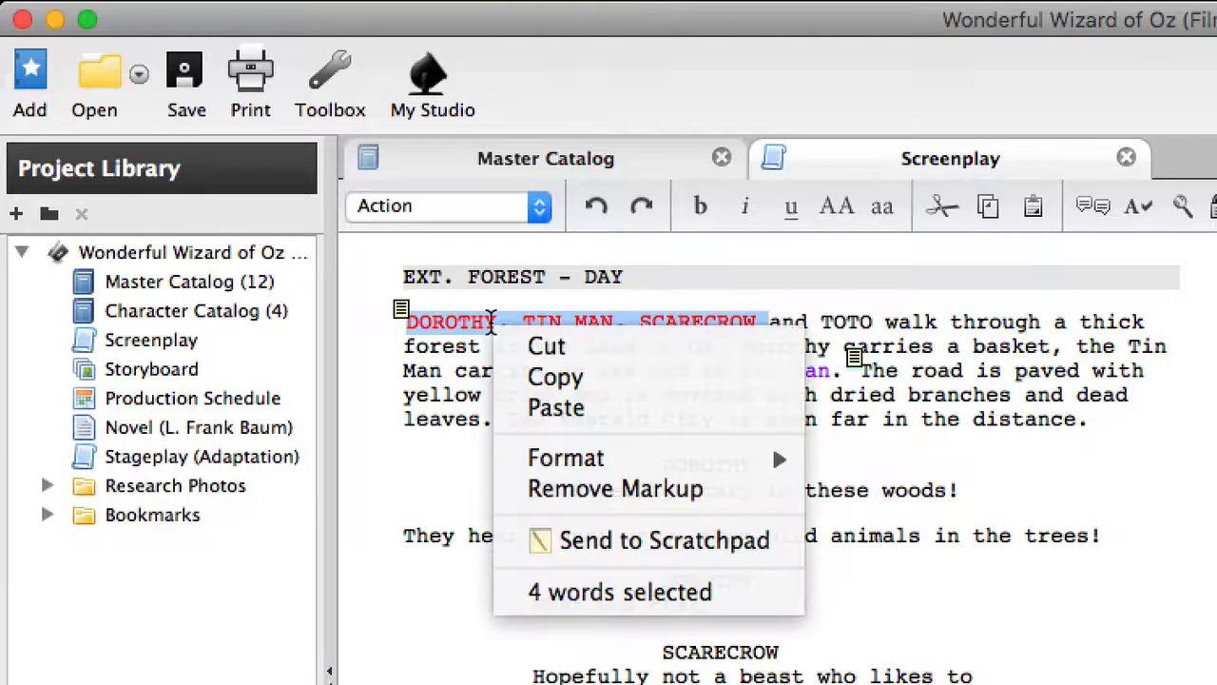
click(596, 492)
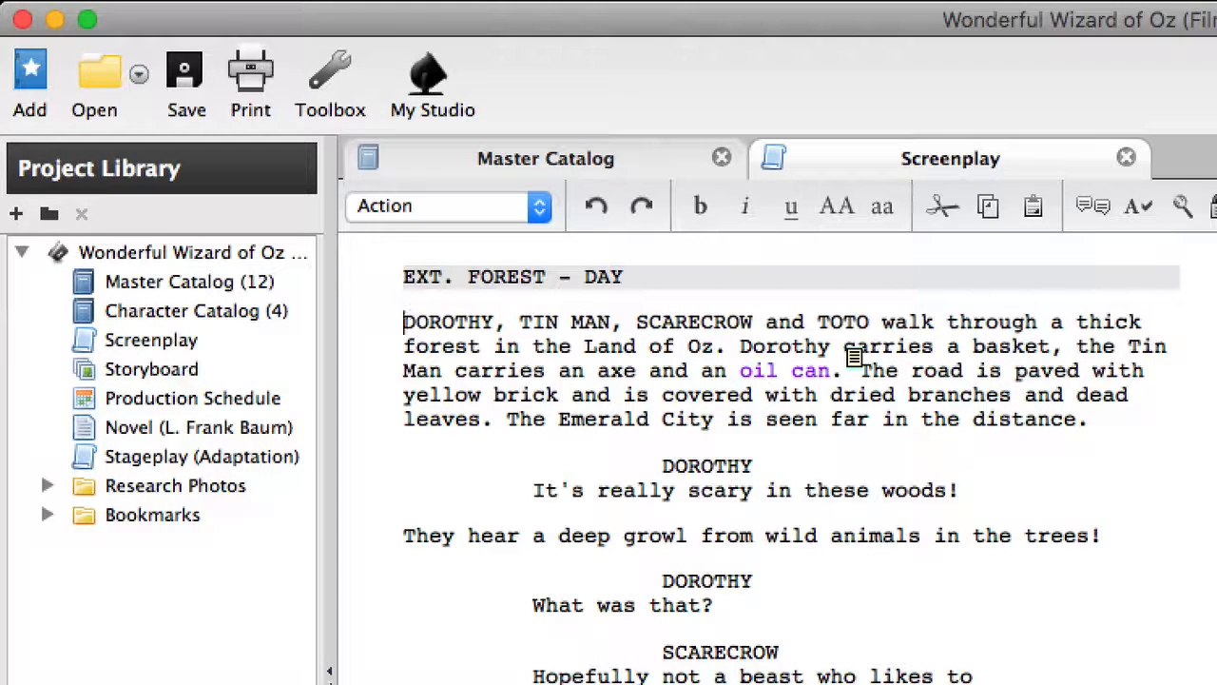
Remove the markup from "oil can" and delete the note marker next to it
drag(836, 373, 715, 371)
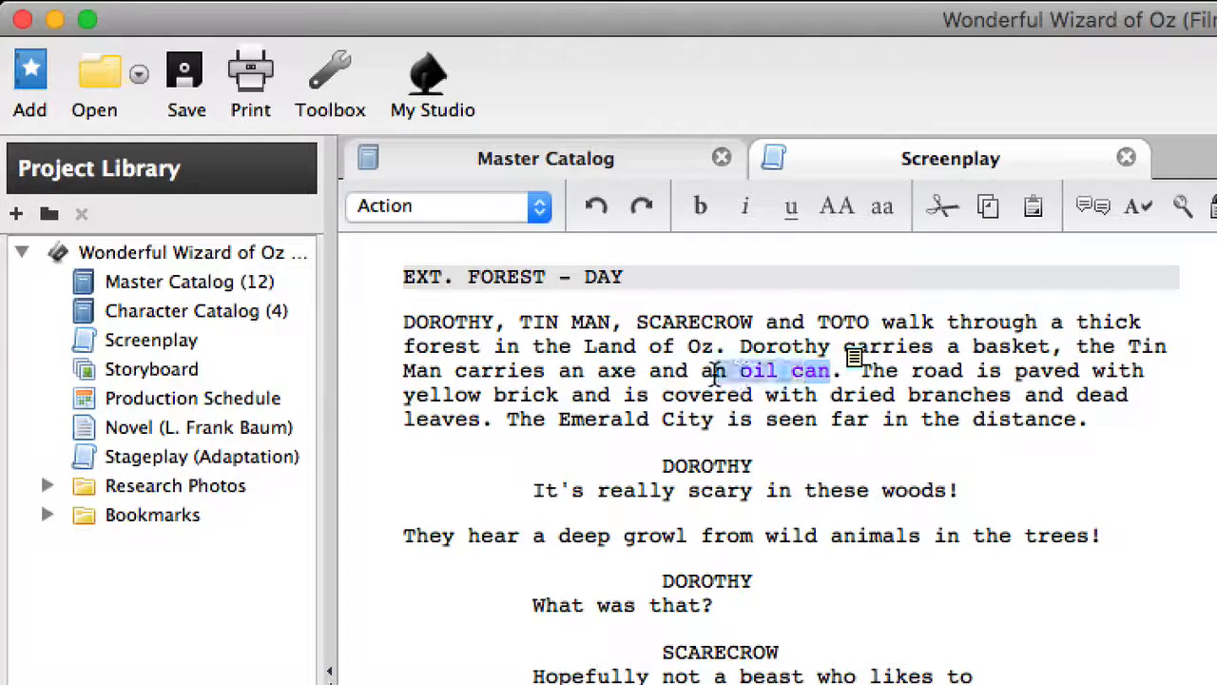
right_click(777, 378)
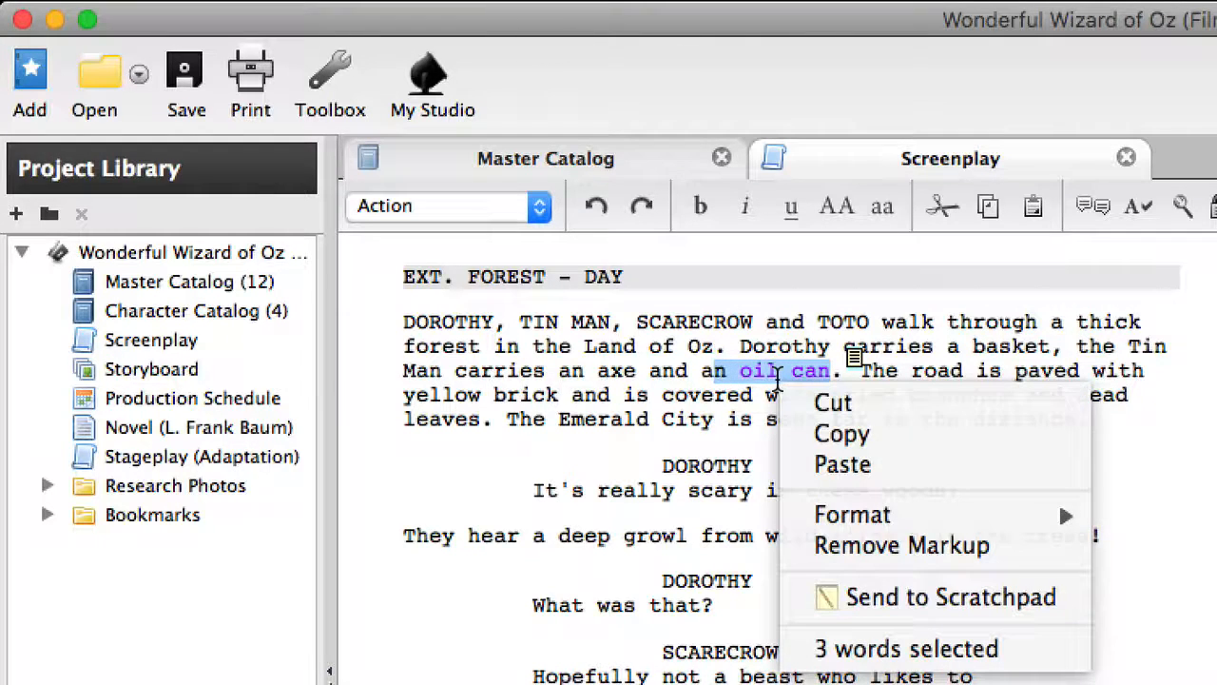
click(867, 545)
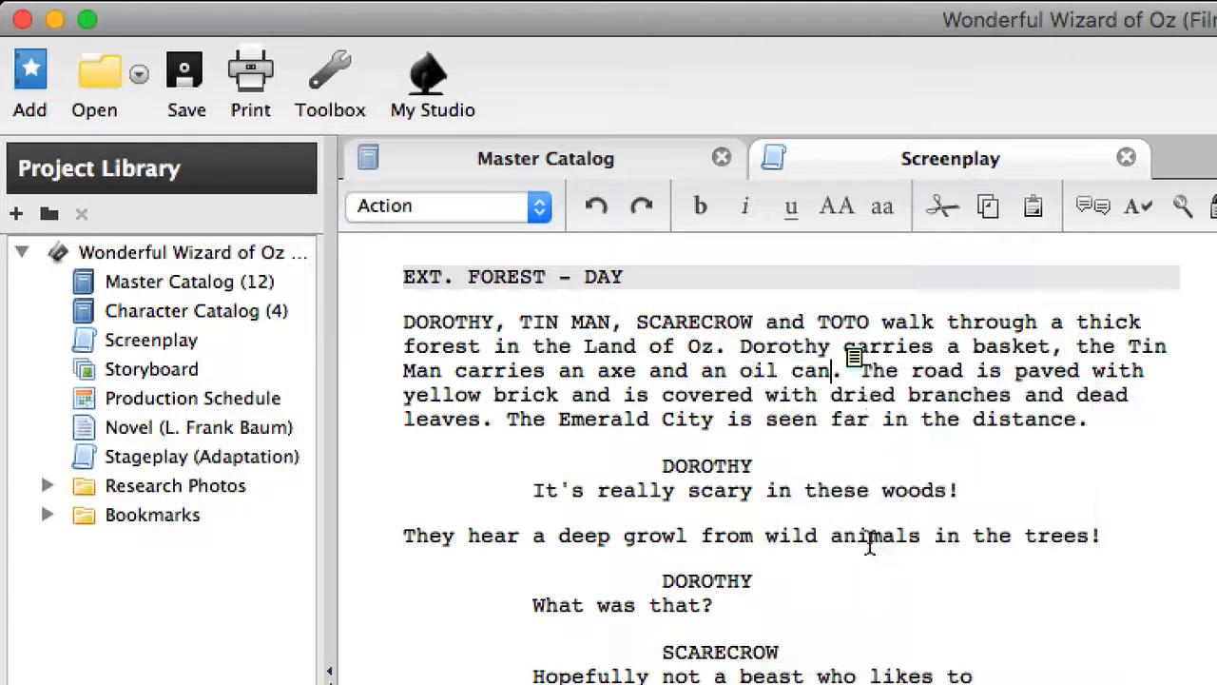
click(859, 367)
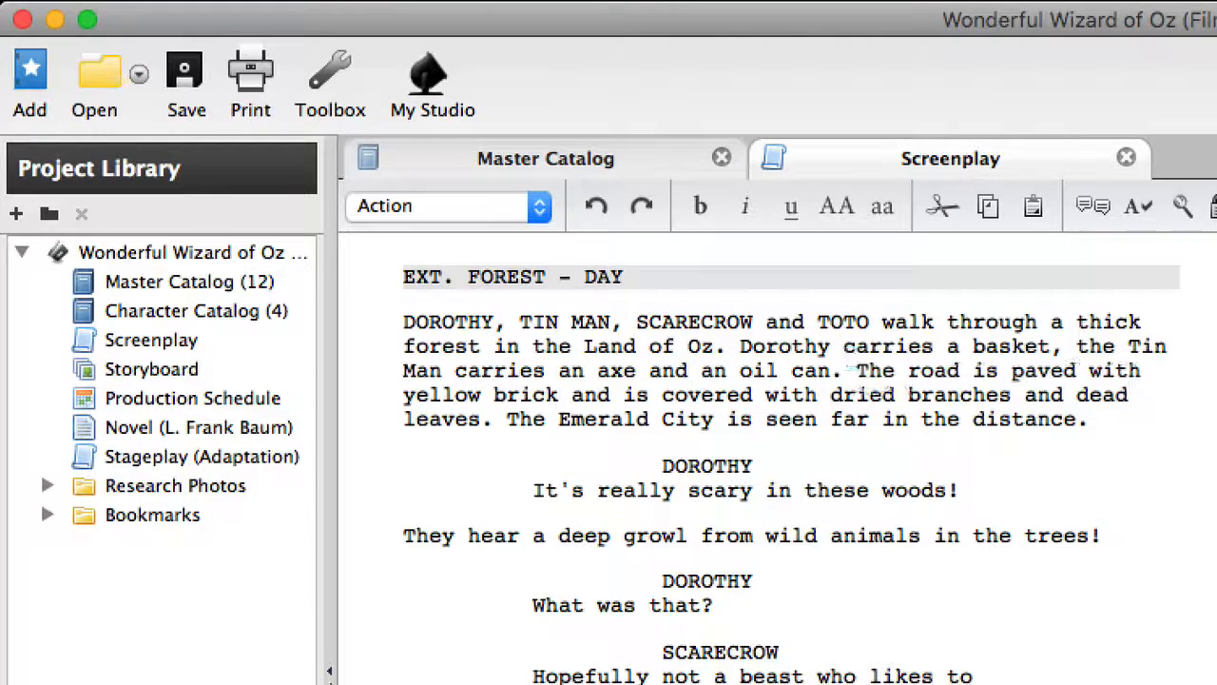
Set the opening description paragraph below the scene heading to the Action element
click(1012, 420)
click(1104, 419)
drag(1106, 421, 307, 296)
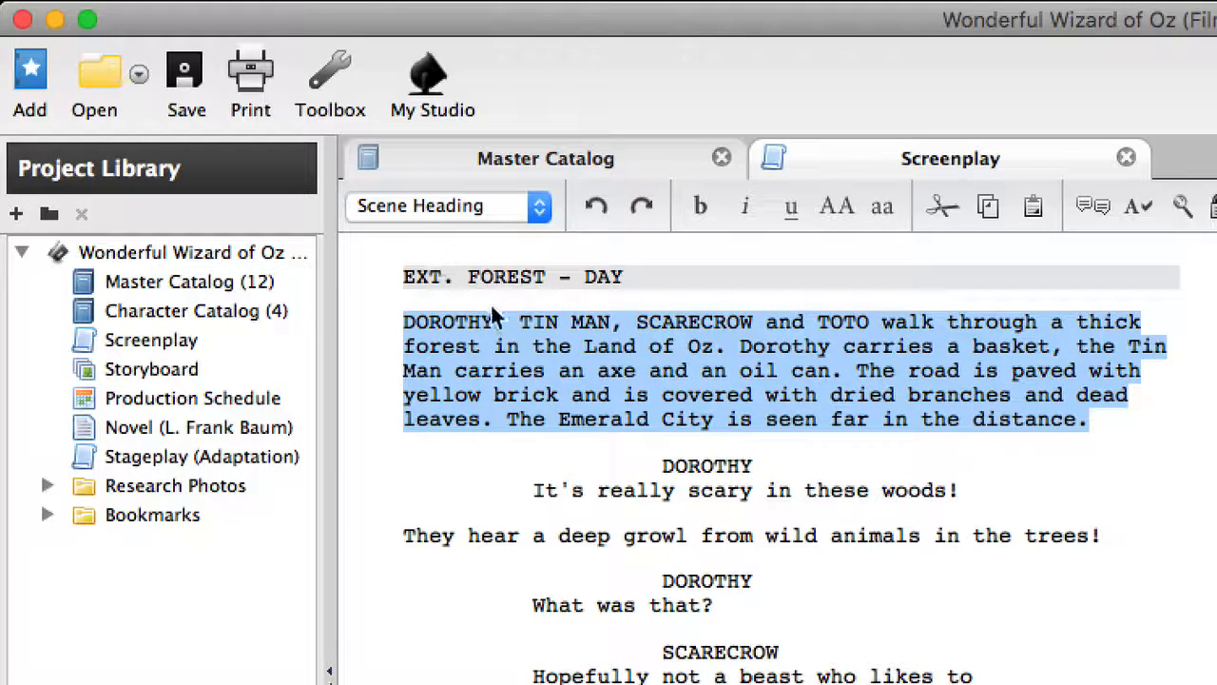
click(495, 317)
click(463, 204)
click(457, 272)
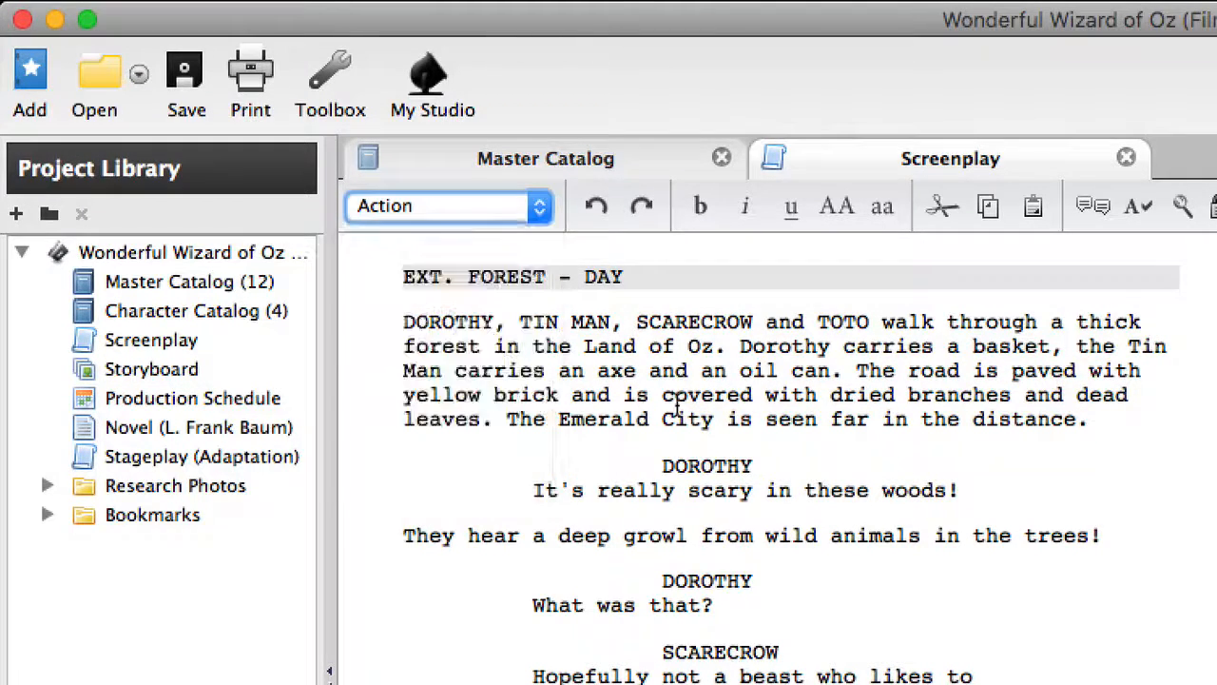
Examine the opening action paragraph, comparing the capitalized character introductions with the ordinary mention of Dorothy in its second sentence
drag(1089, 419, 395, 328)
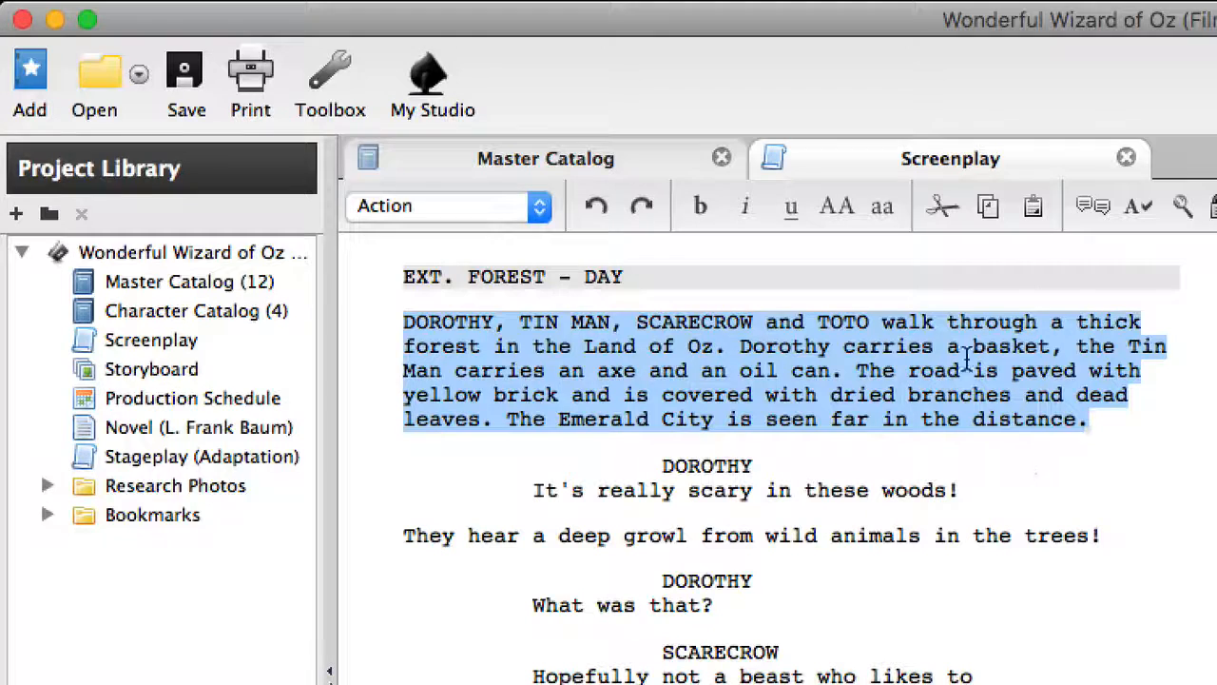
click(921, 320)
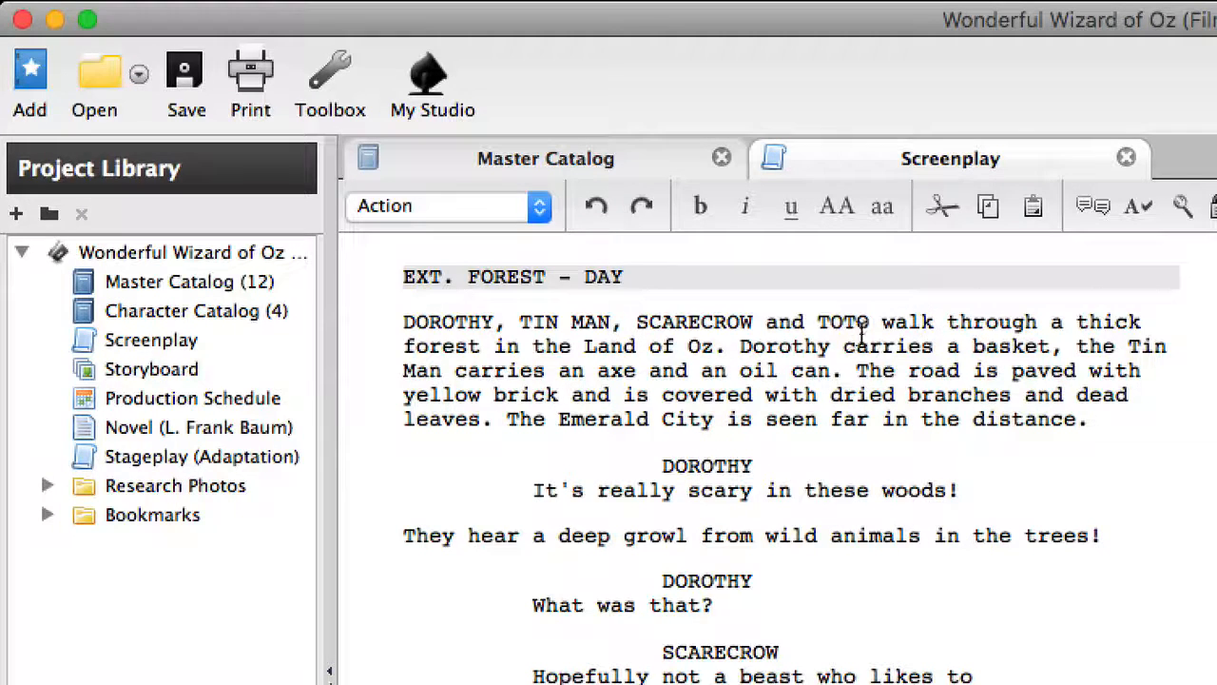
drag(870, 322, 403, 323)
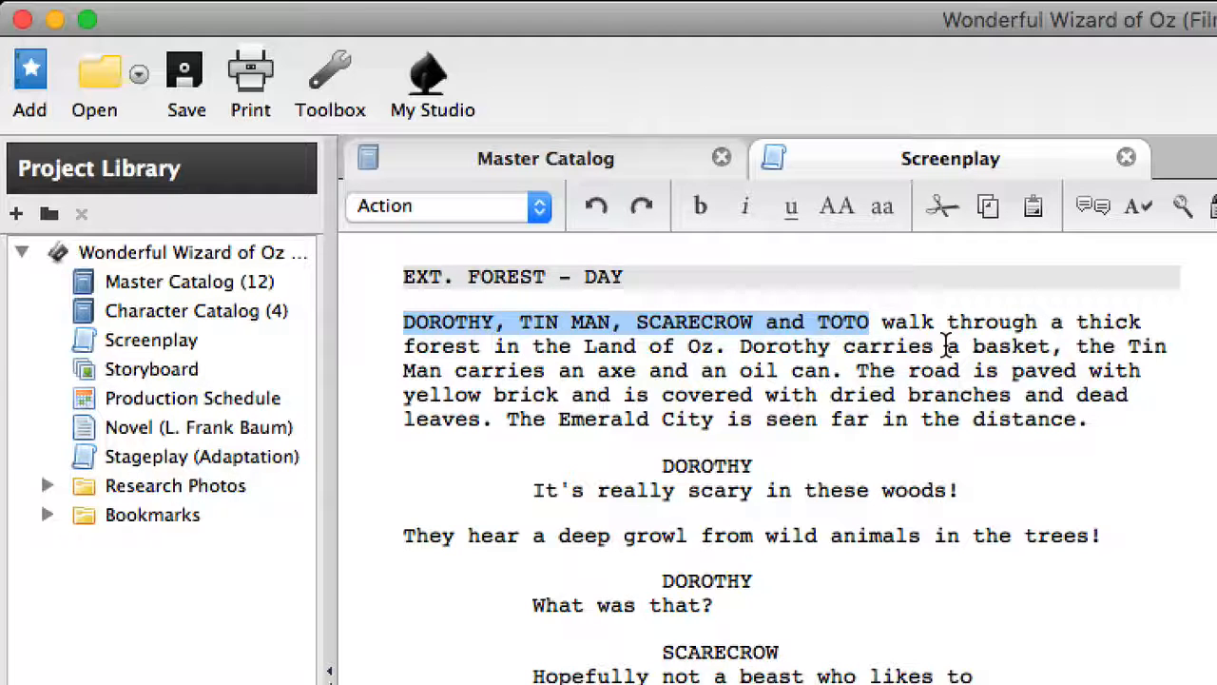
click(986, 348)
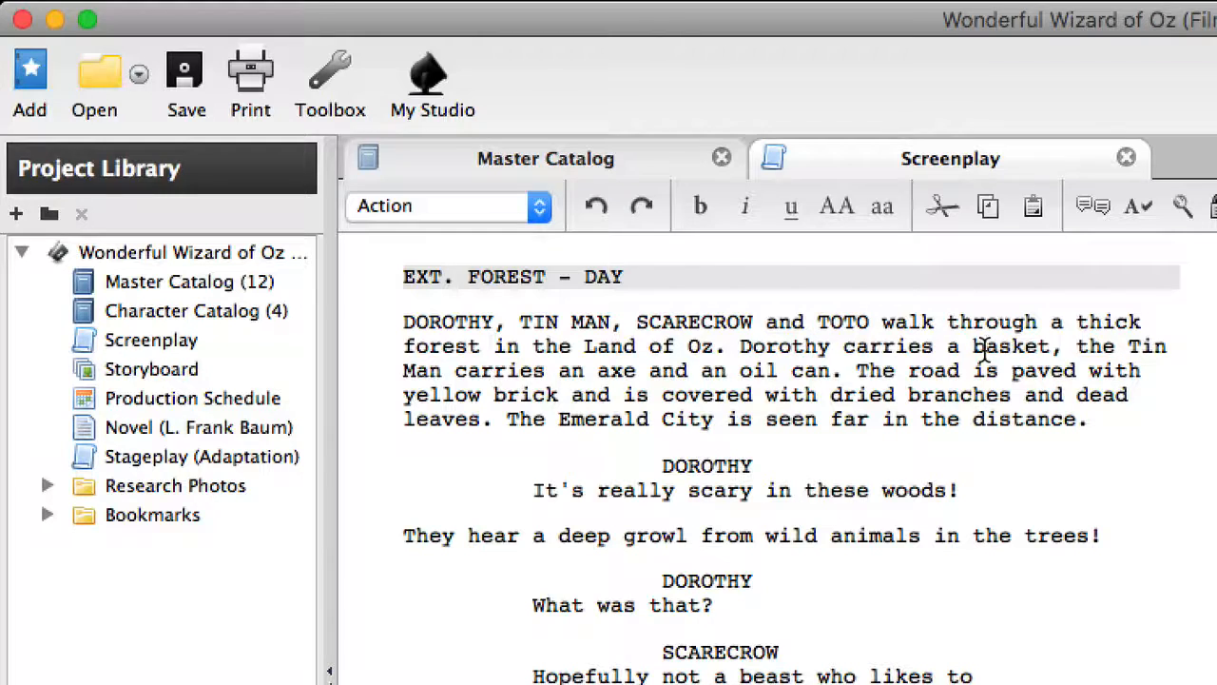
double_click(465, 325)
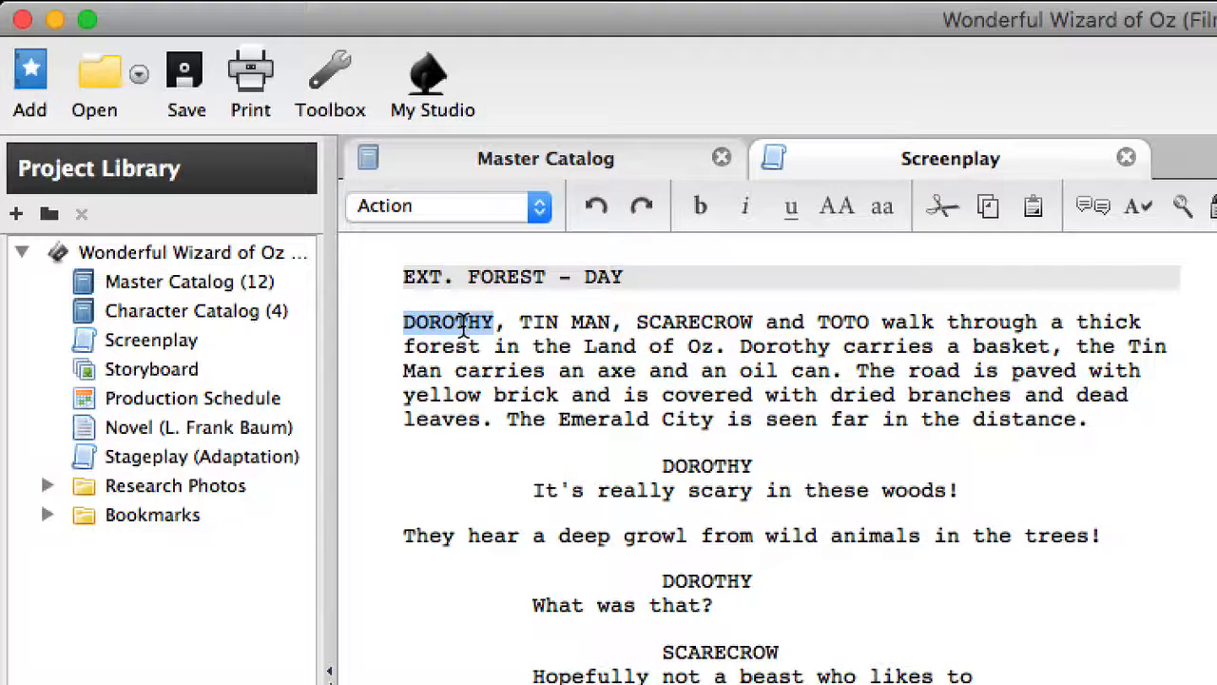
double_click(782, 348)
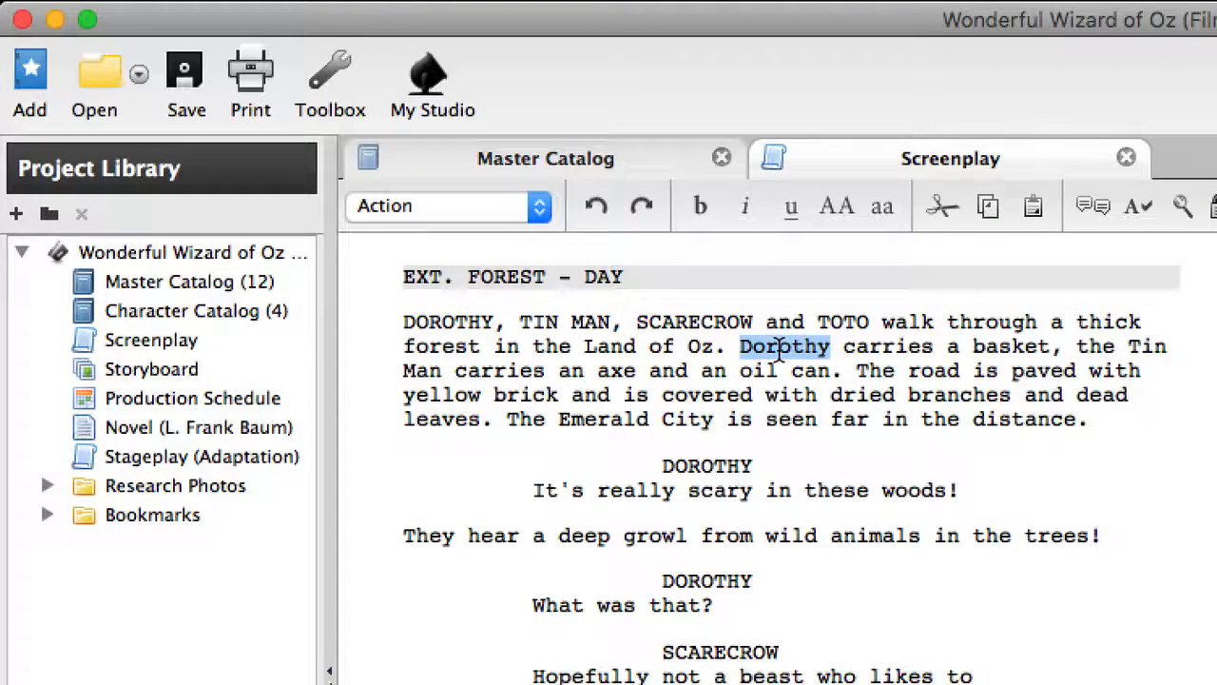
click(961, 371)
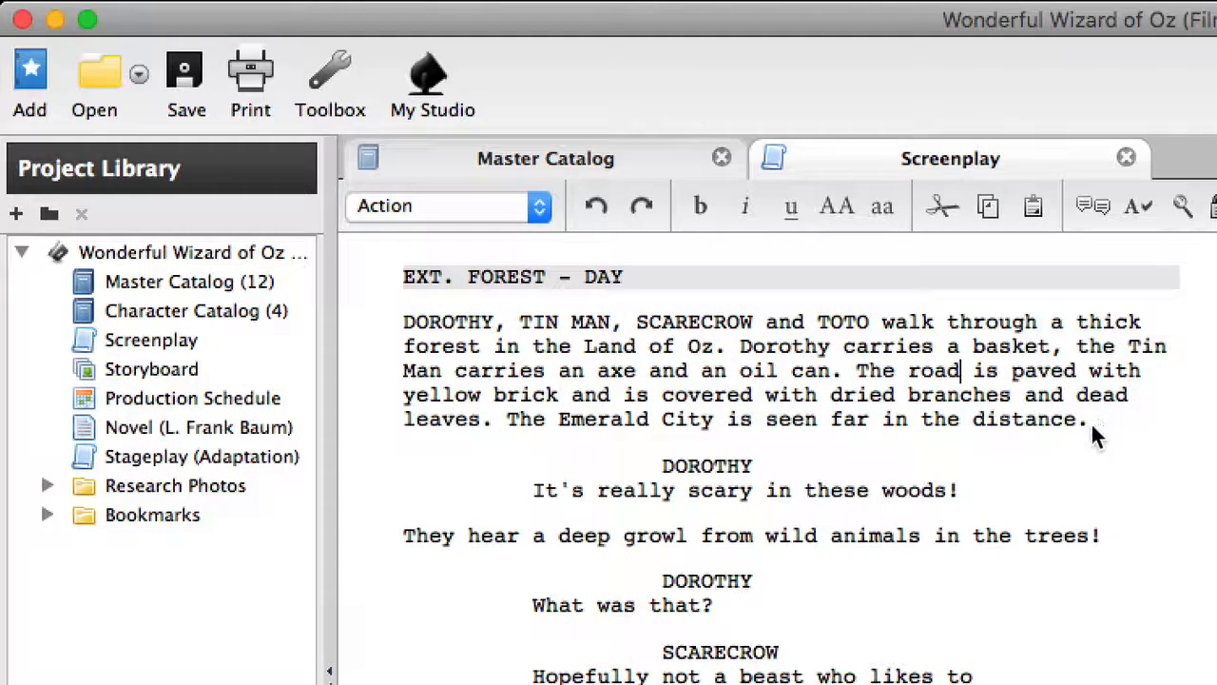
Review the opening action paragraph's length and how its first two sentences divide into separate images
drag(1091, 424, 522, 296)
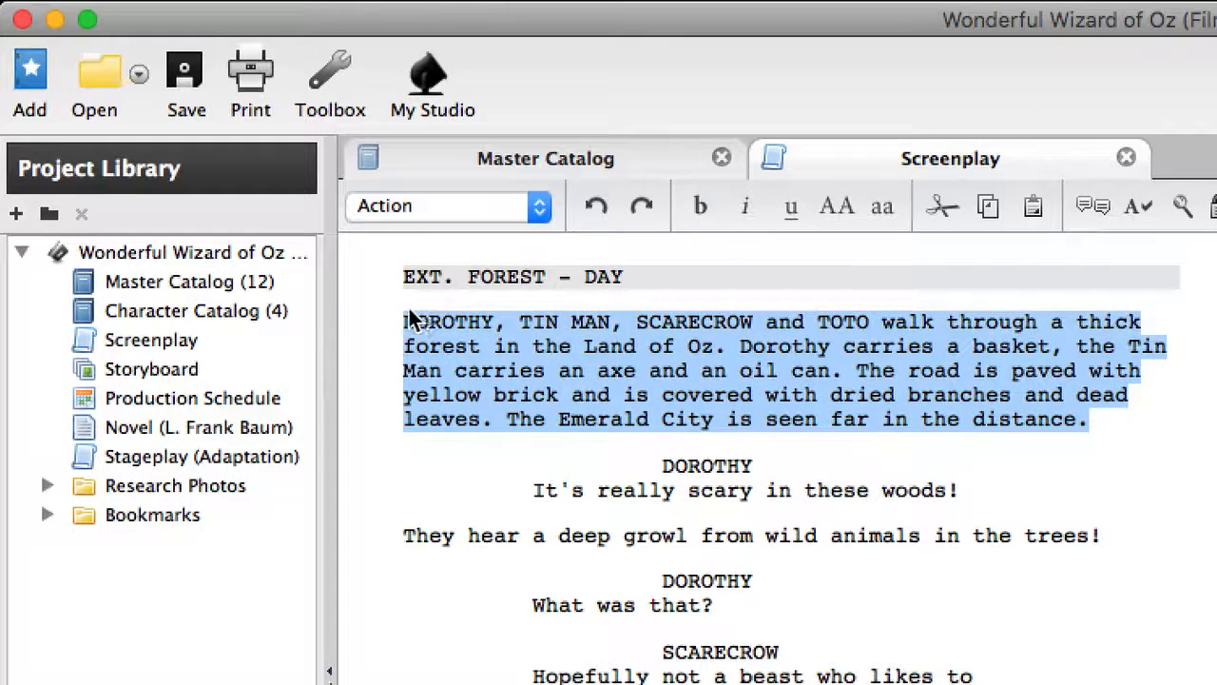
click(1111, 423)
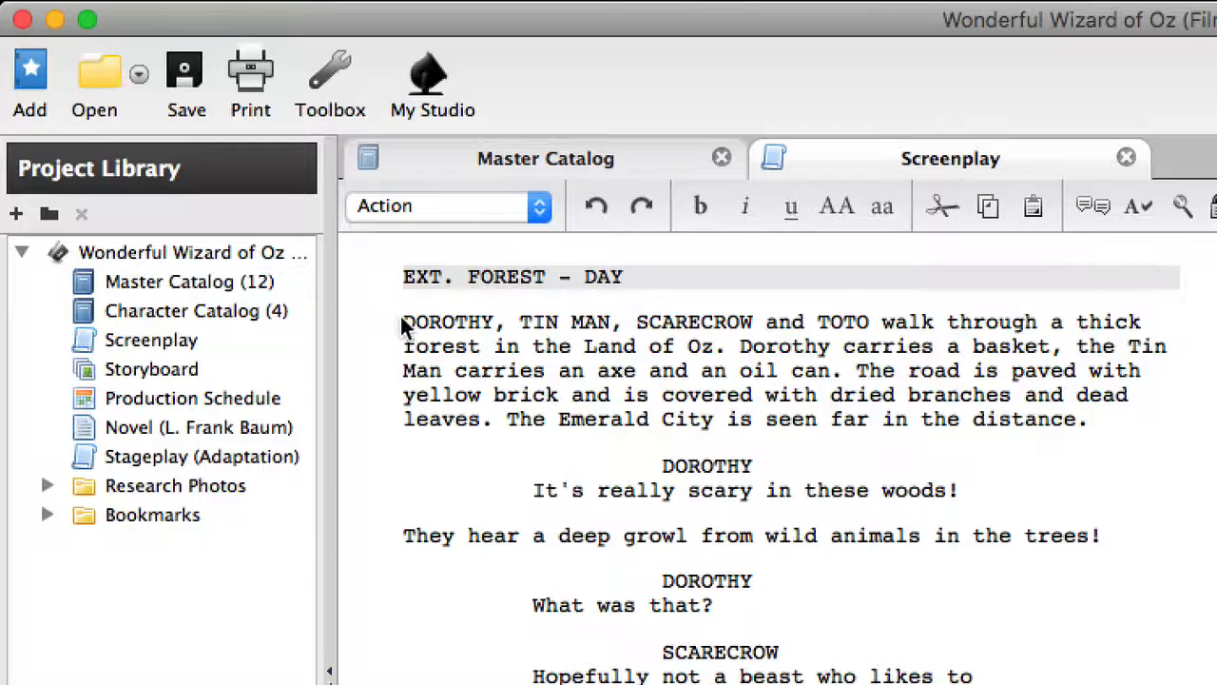
drag(401, 325, 729, 348)
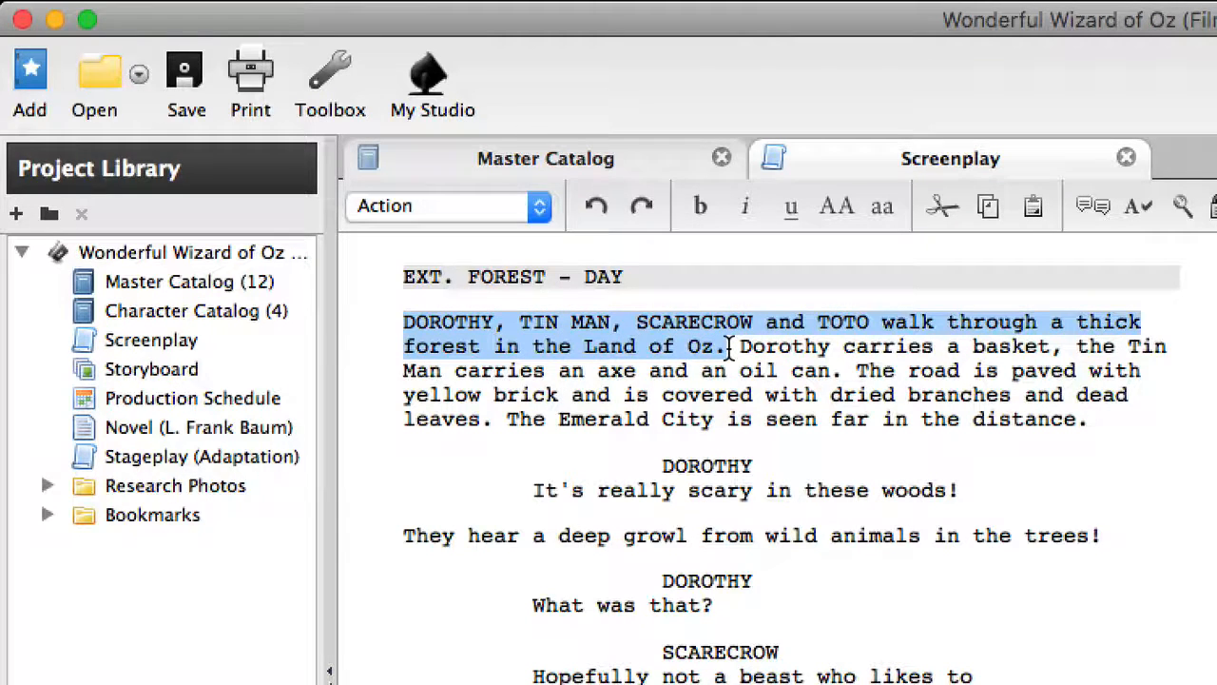
click(742, 348)
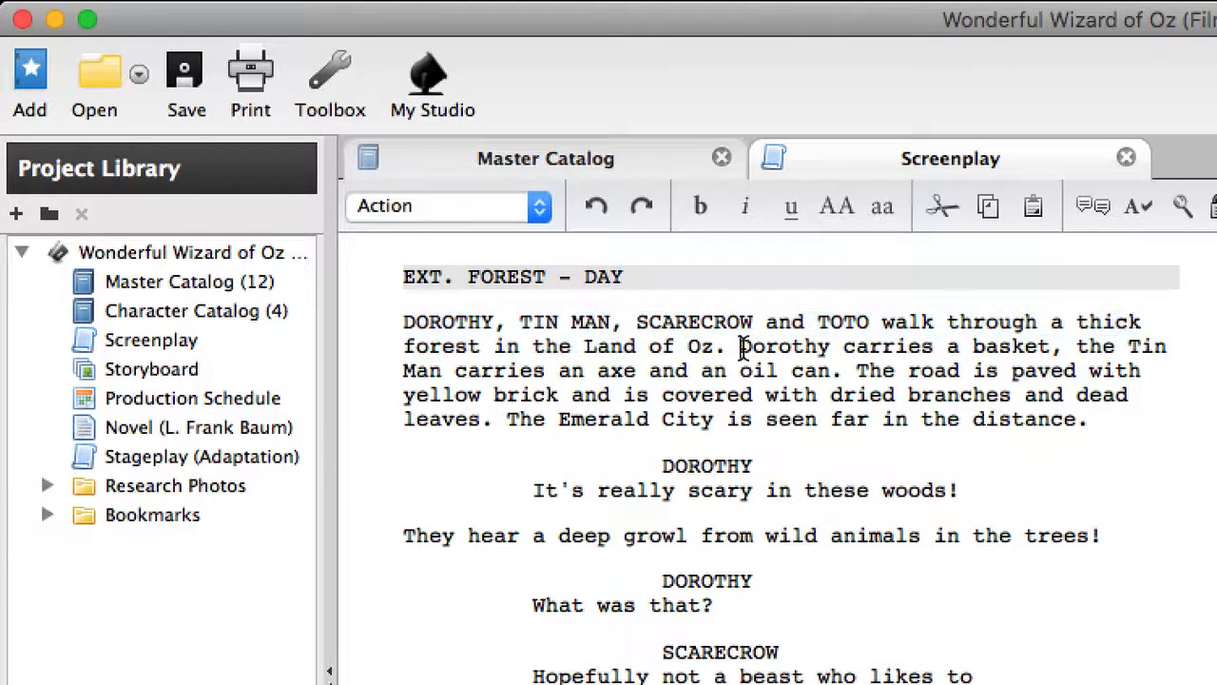
drag(742, 347, 859, 374)
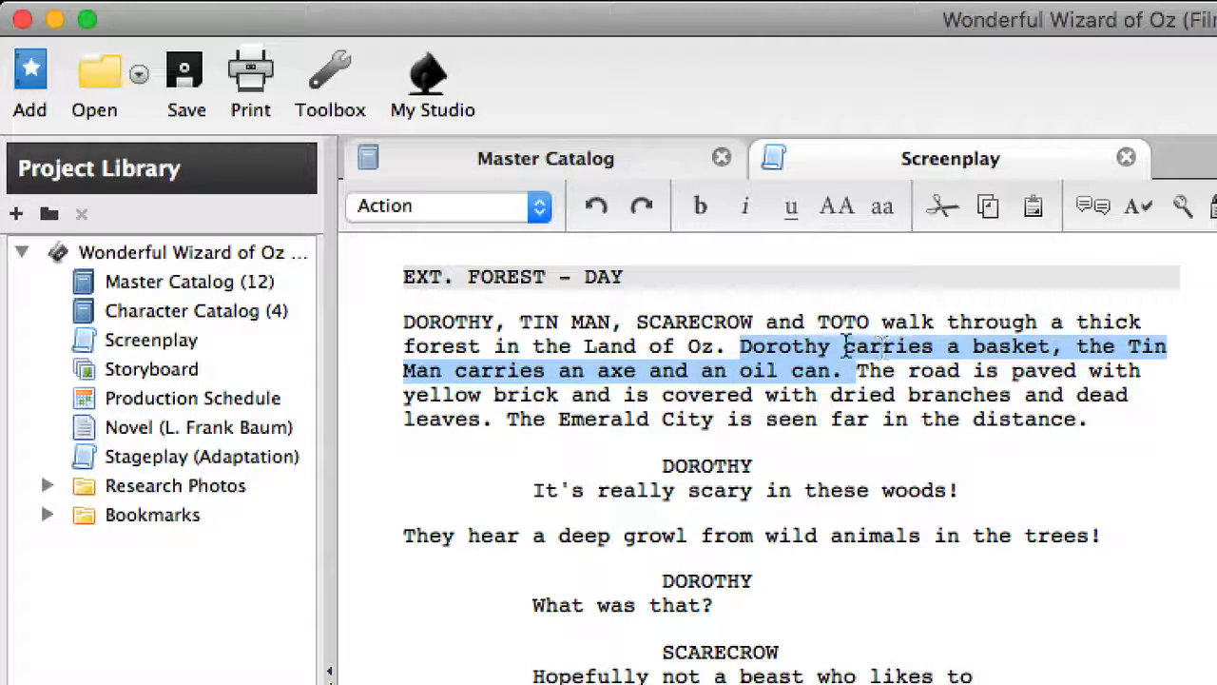
click(1100, 347)
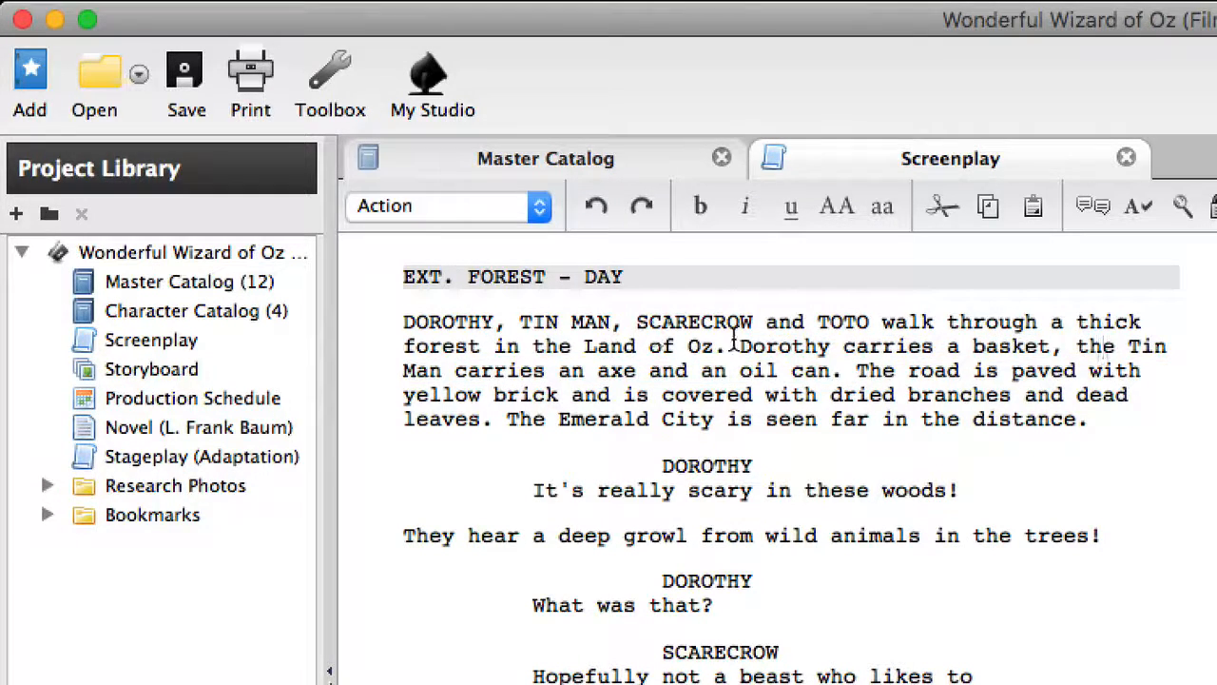
Split the opening action text into four one-sentence paragraphs, breaking before "Dorothy carries", "The road" and "The Emerald City"
click(741, 346)
key(Return)
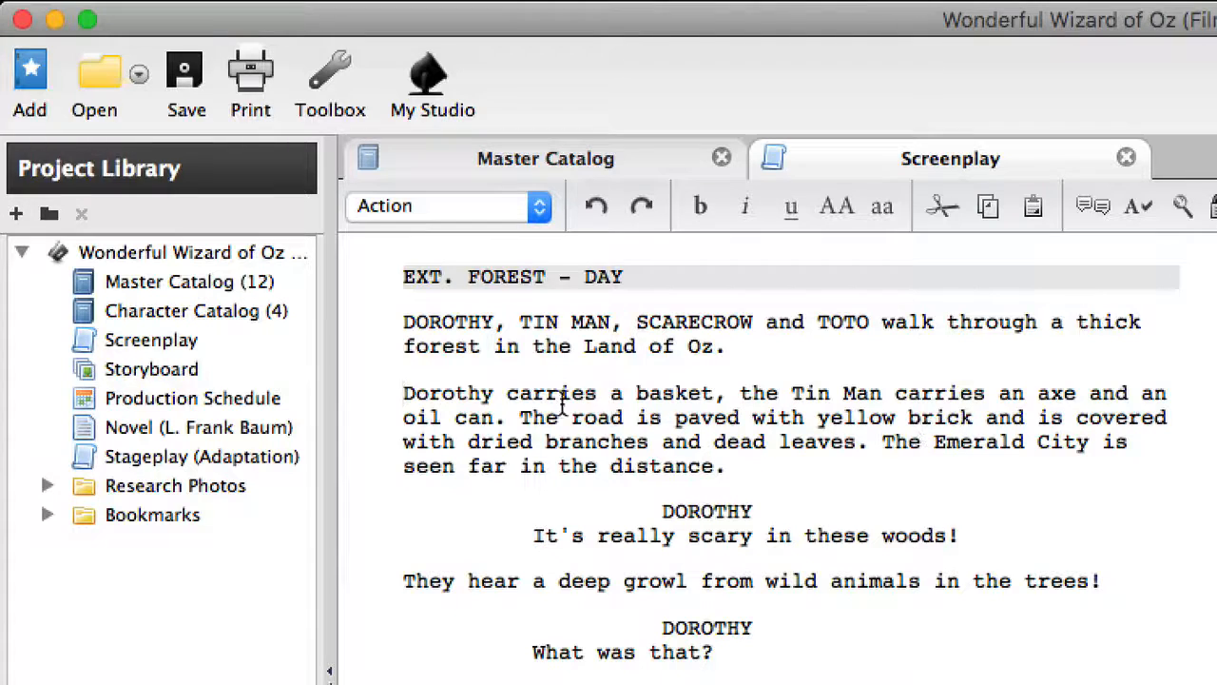
click(520, 417)
key(Return)
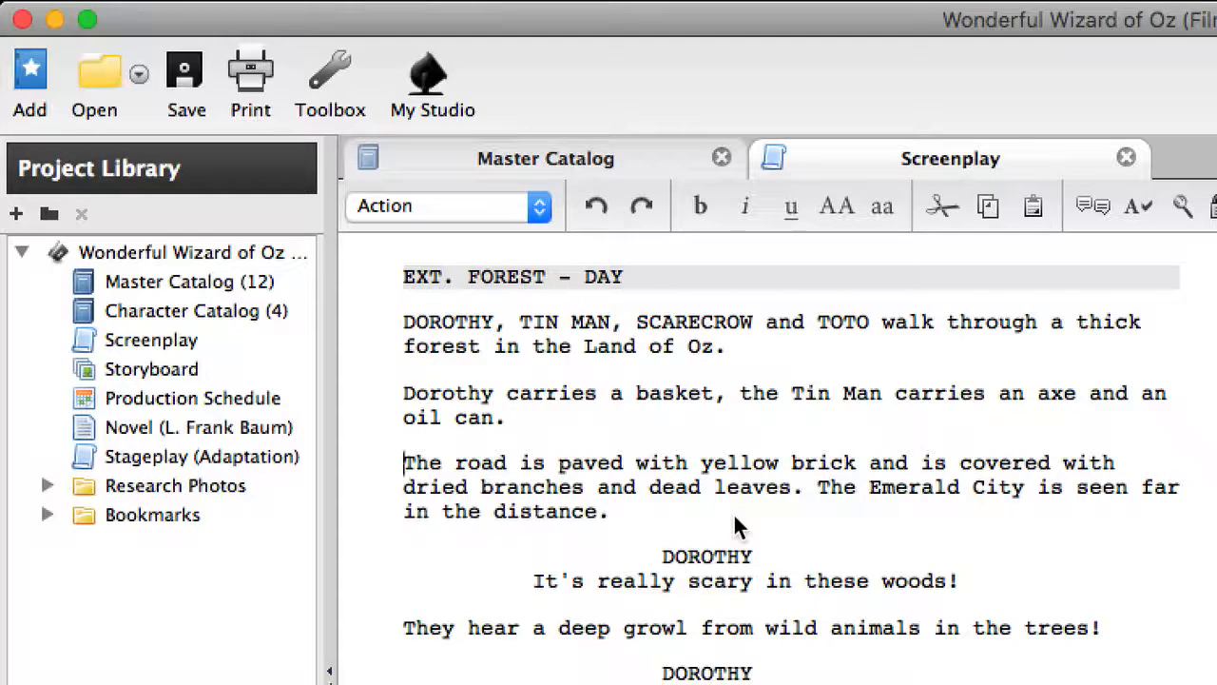
click(814, 489)
key(Return)
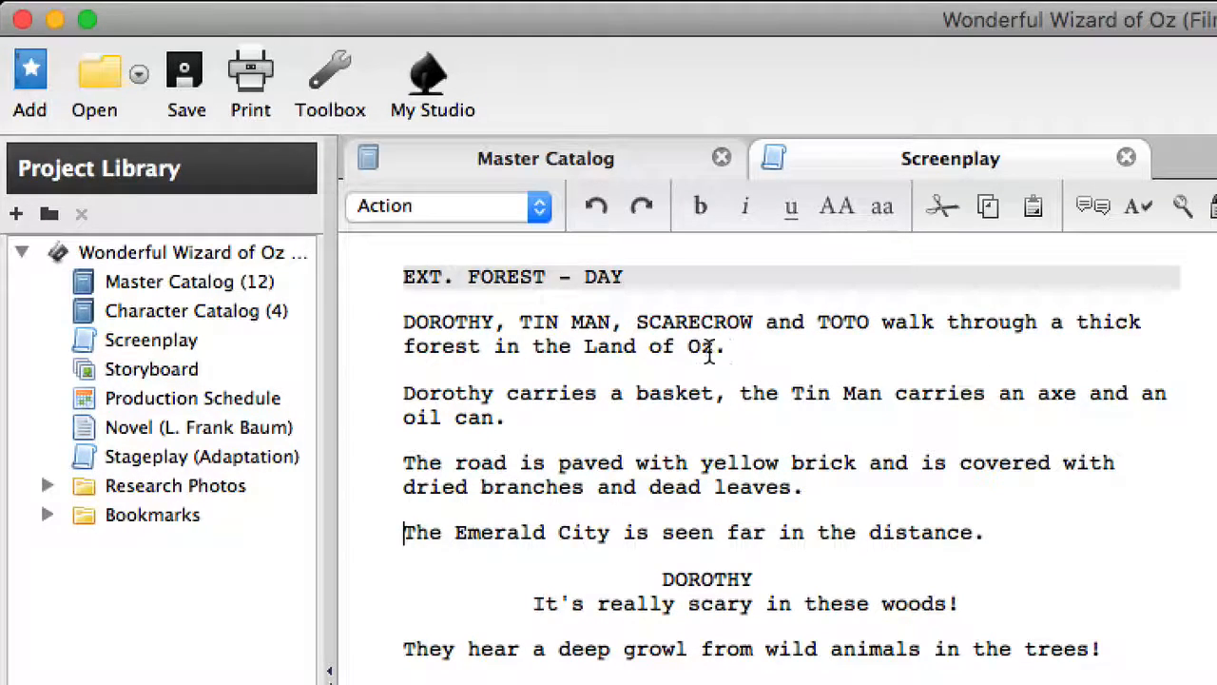
Delete "in the Land of Oz" from the first action paragraph so it ends with "a thick forest."
drag(713, 349, 487, 347)
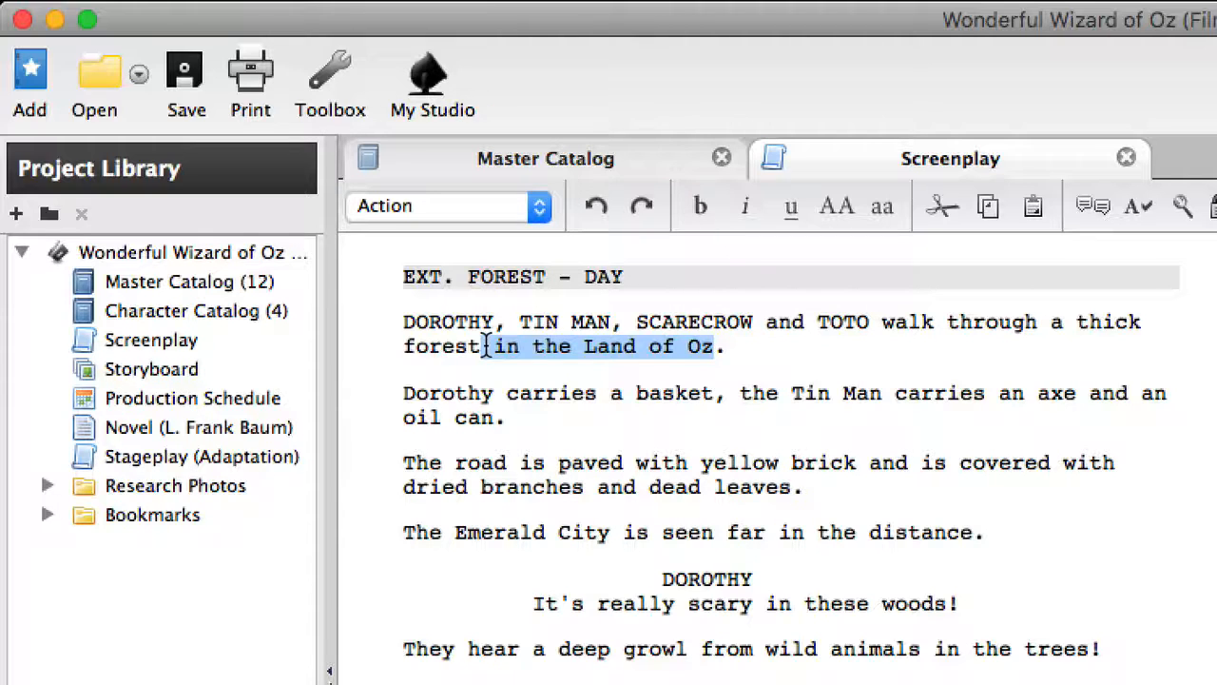
key(BackSpace)
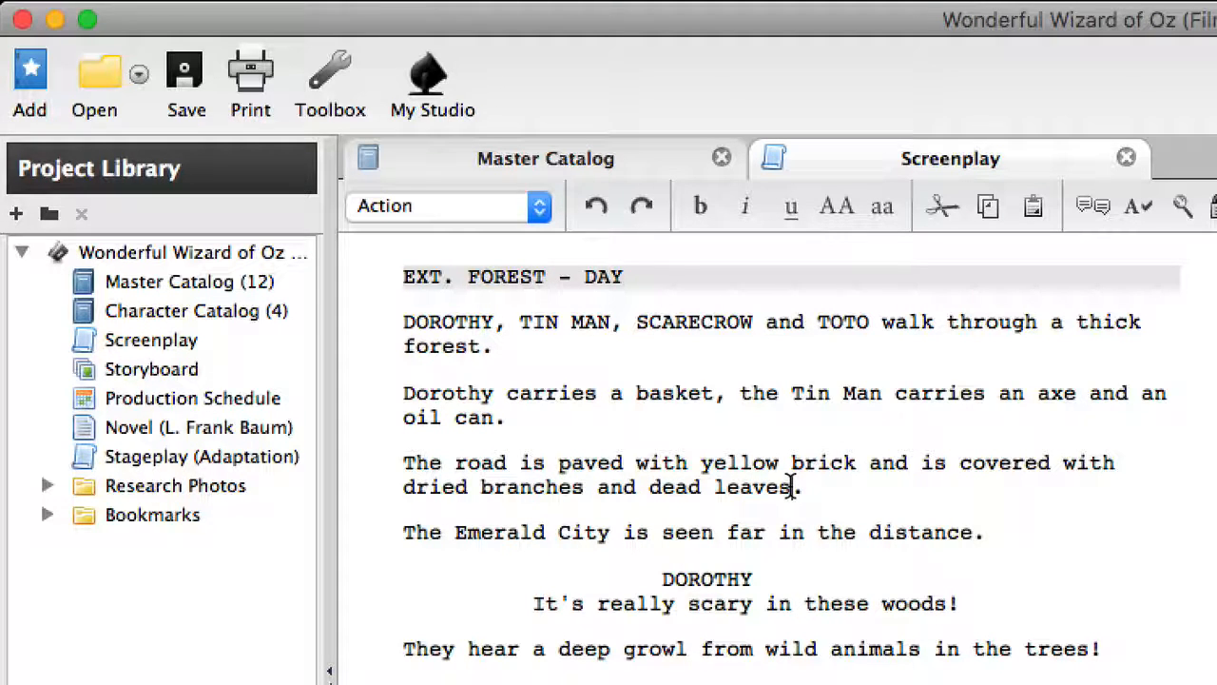
Delete "and is covered with dried branches and dead leaves" so the road description ends with "yellow brick."
drag(791, 487, 857, 462)
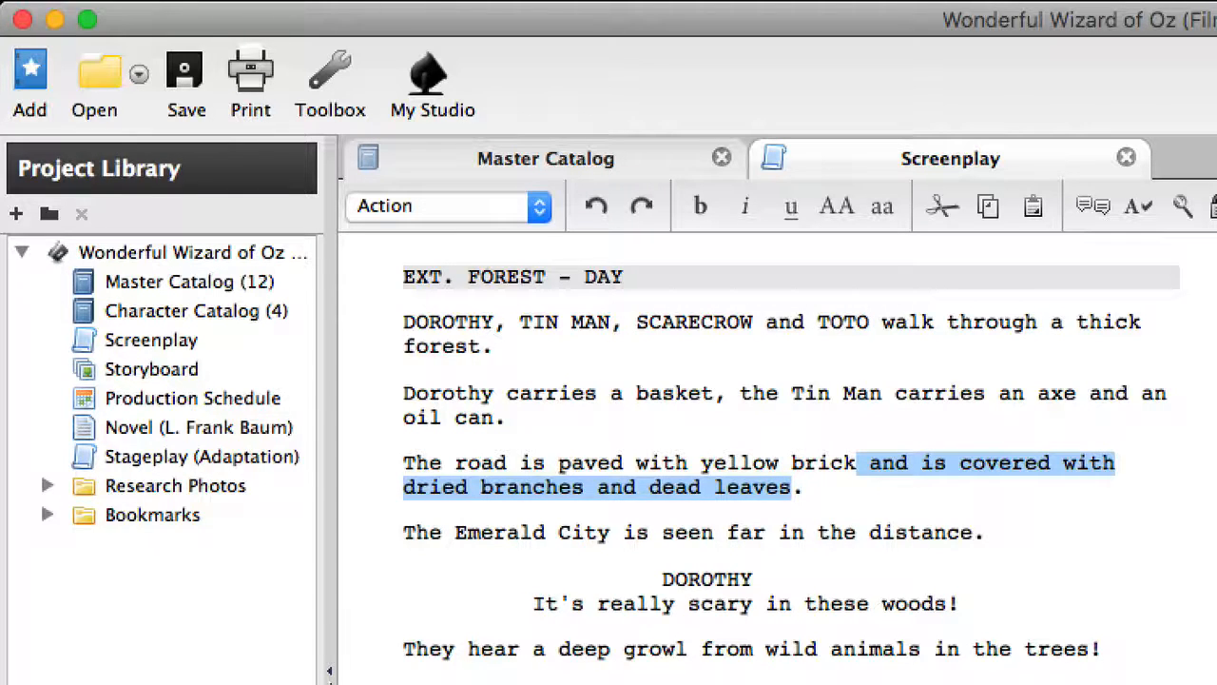
key(BackSpace)
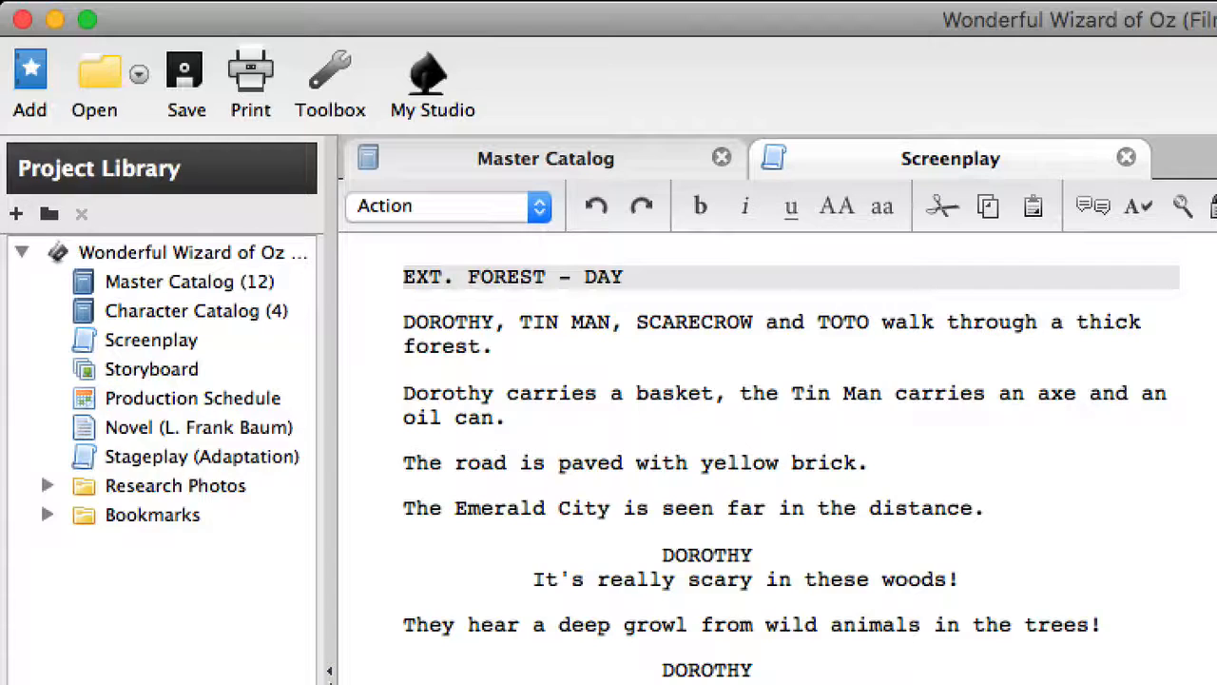
Replace "The Emerald City" with "A green city" in the fourth action paragraph
key(Right)
key(Right)
key(alt+shift+Right)
key(alt+shift+Right)
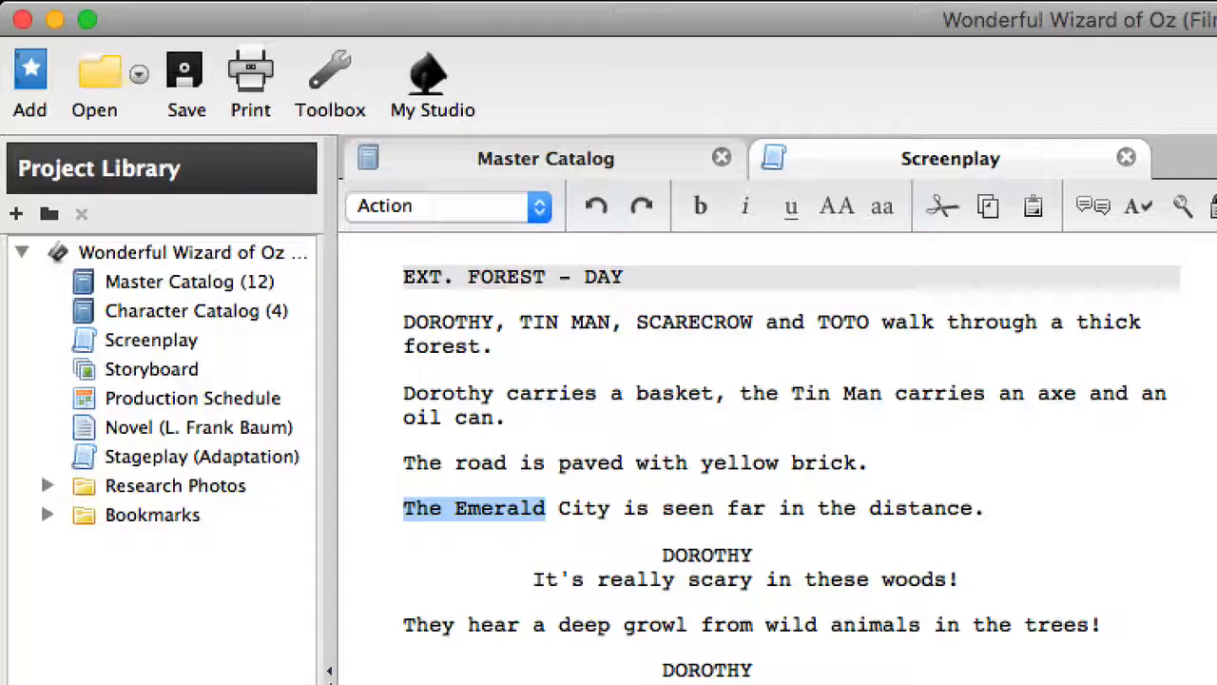
key(alt+shift+Right)
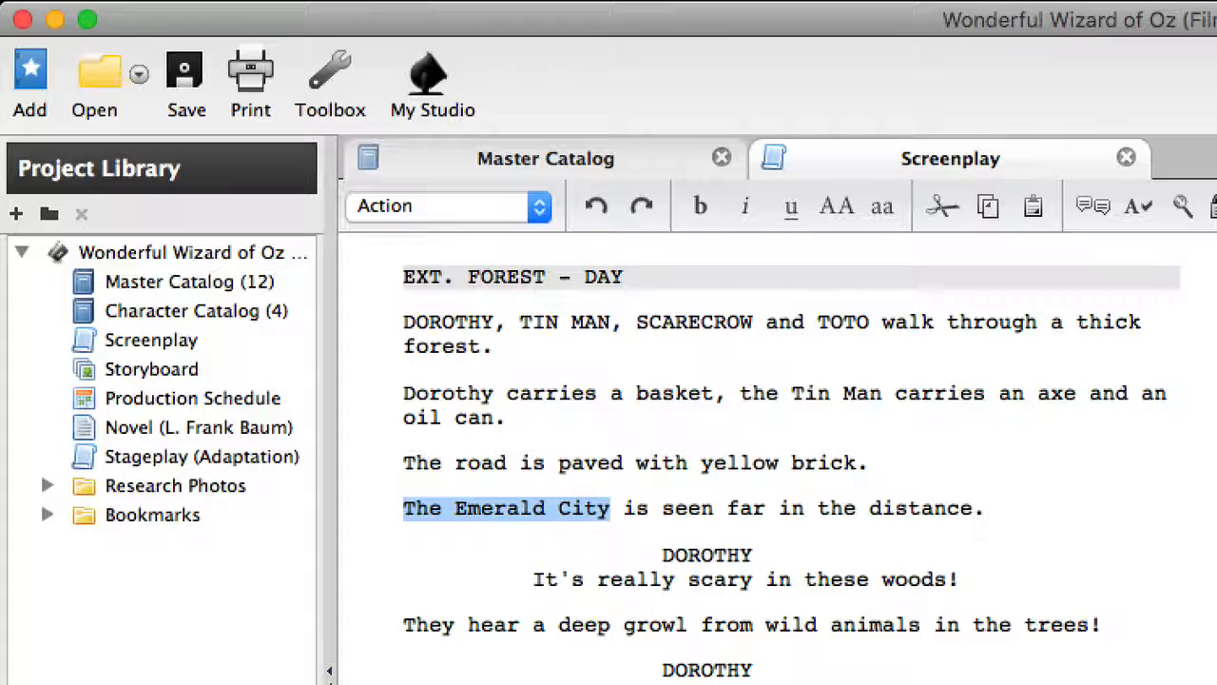
text(A green )
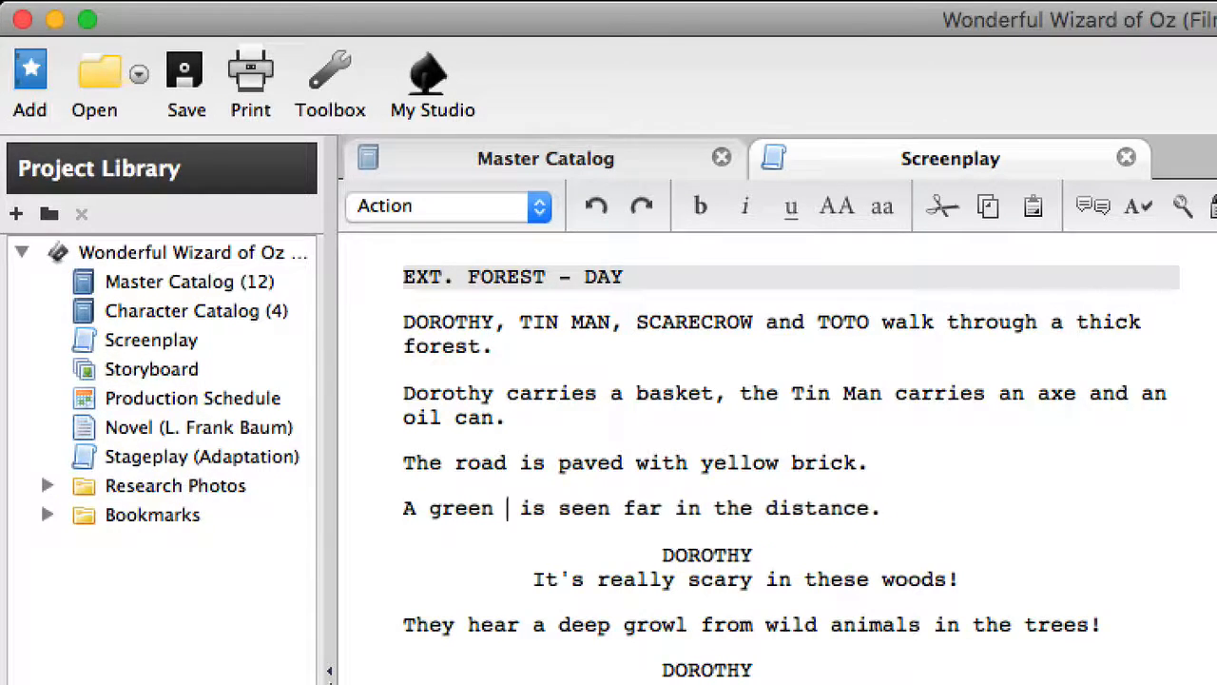
text(city)
key(BackSpace)
text(ty)
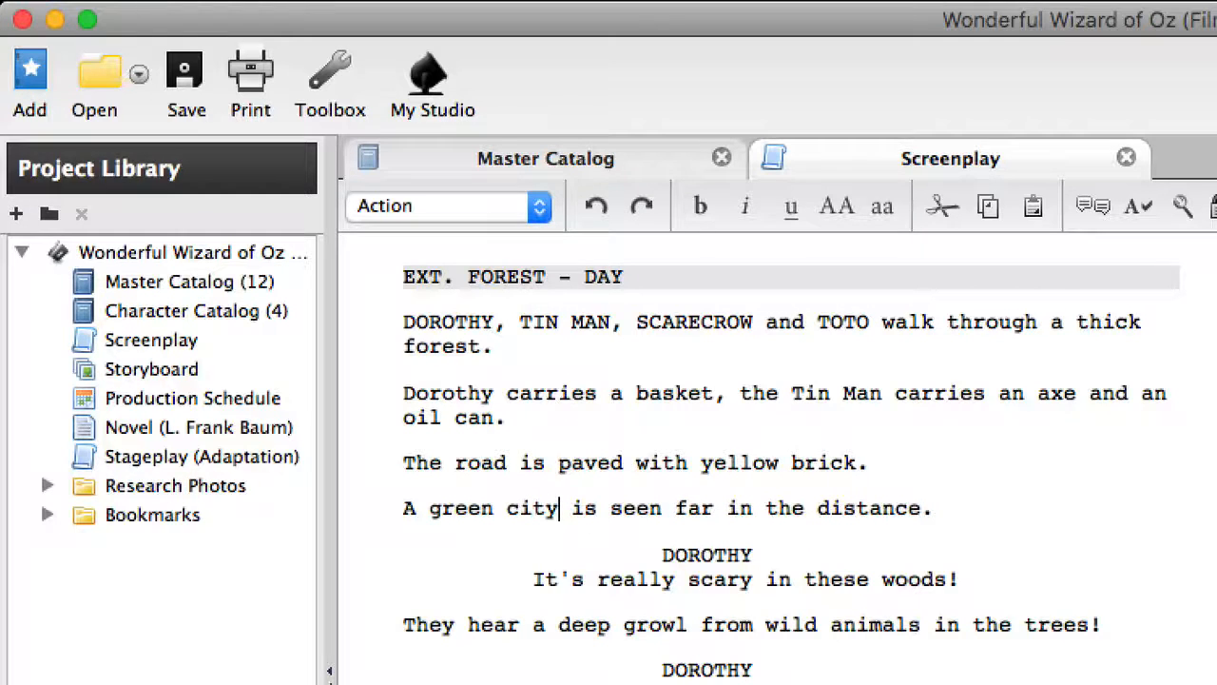
Replace the passive "is seen" with "glows" in the green city sentence
key(Right)
key(shift+alt+Right)
key(shift+alt+Right)
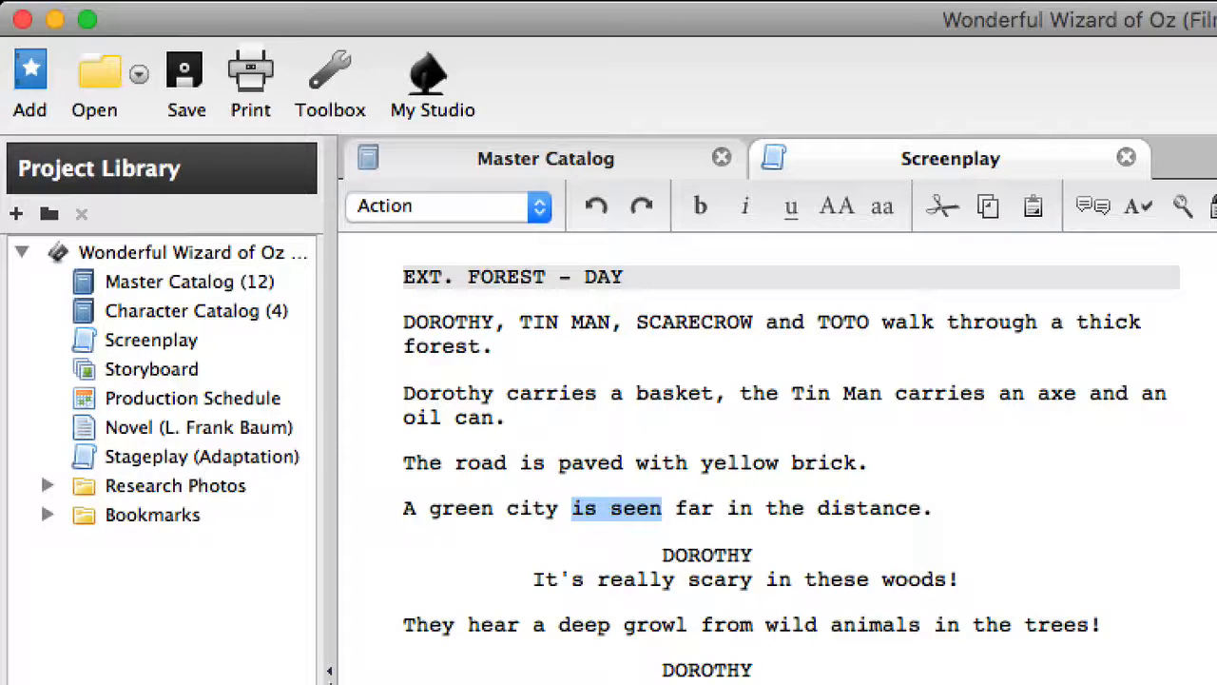
text(glows)
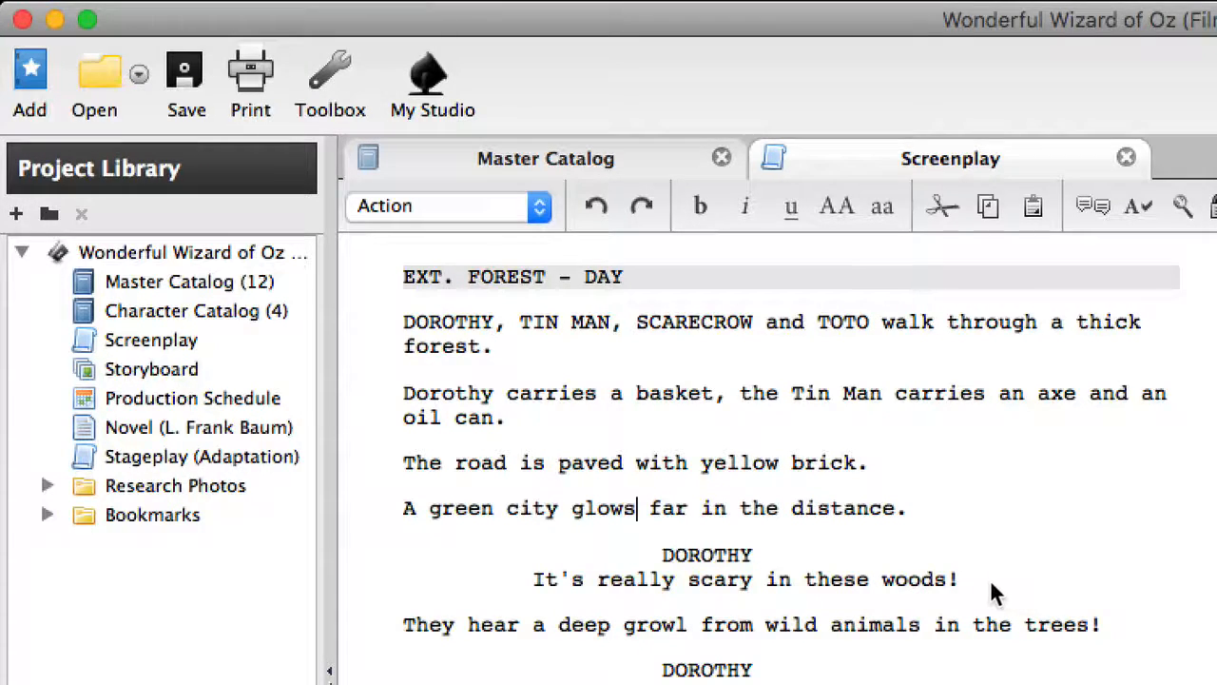
Examine Dorothy's first line of dialogue and the action line about the deep growl that follows it
scroll(989, 580, down, 4)
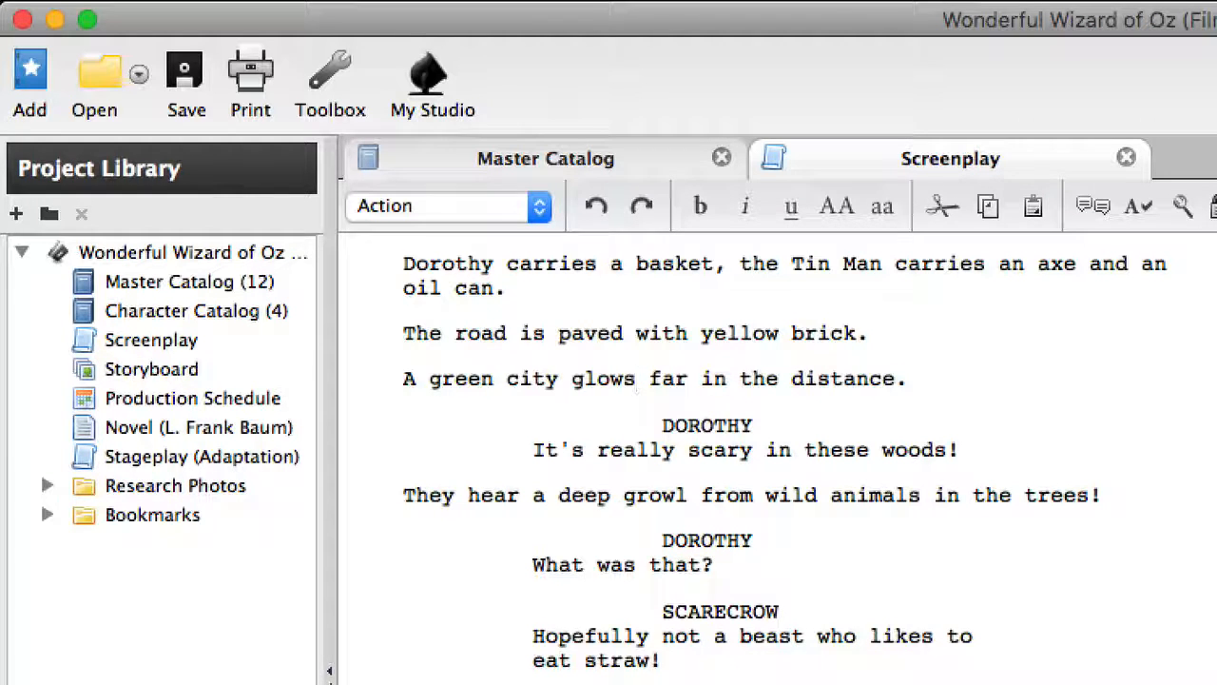
click(678, 451)
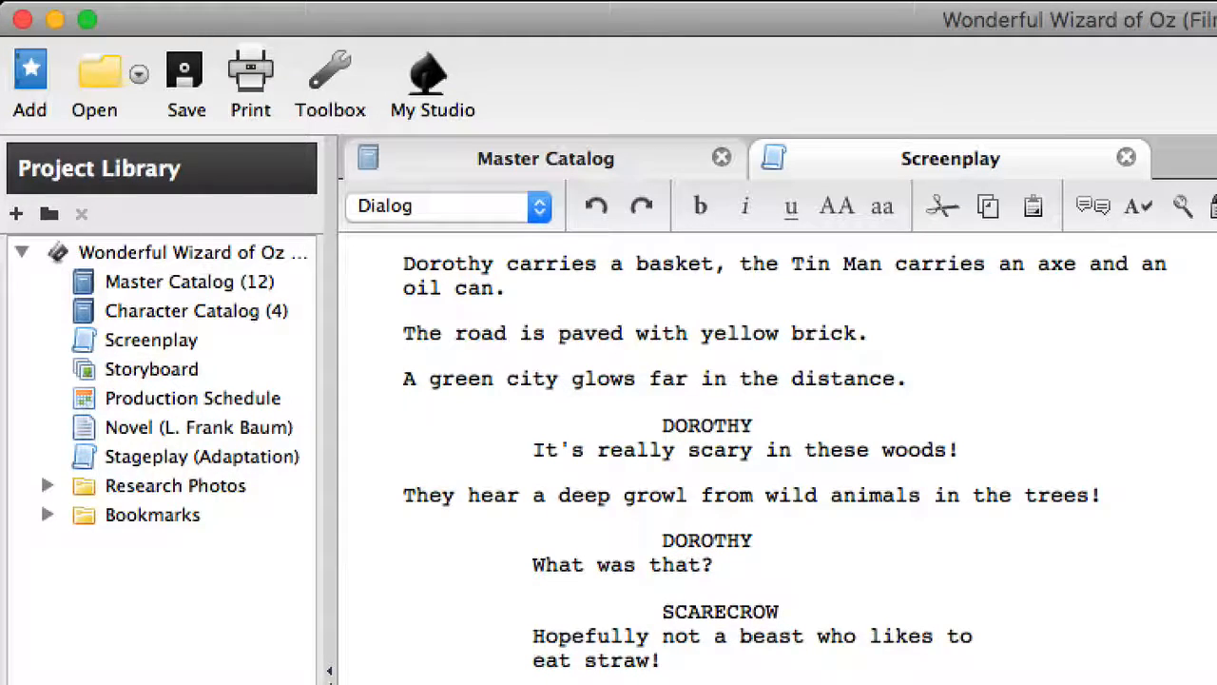
key(Return)
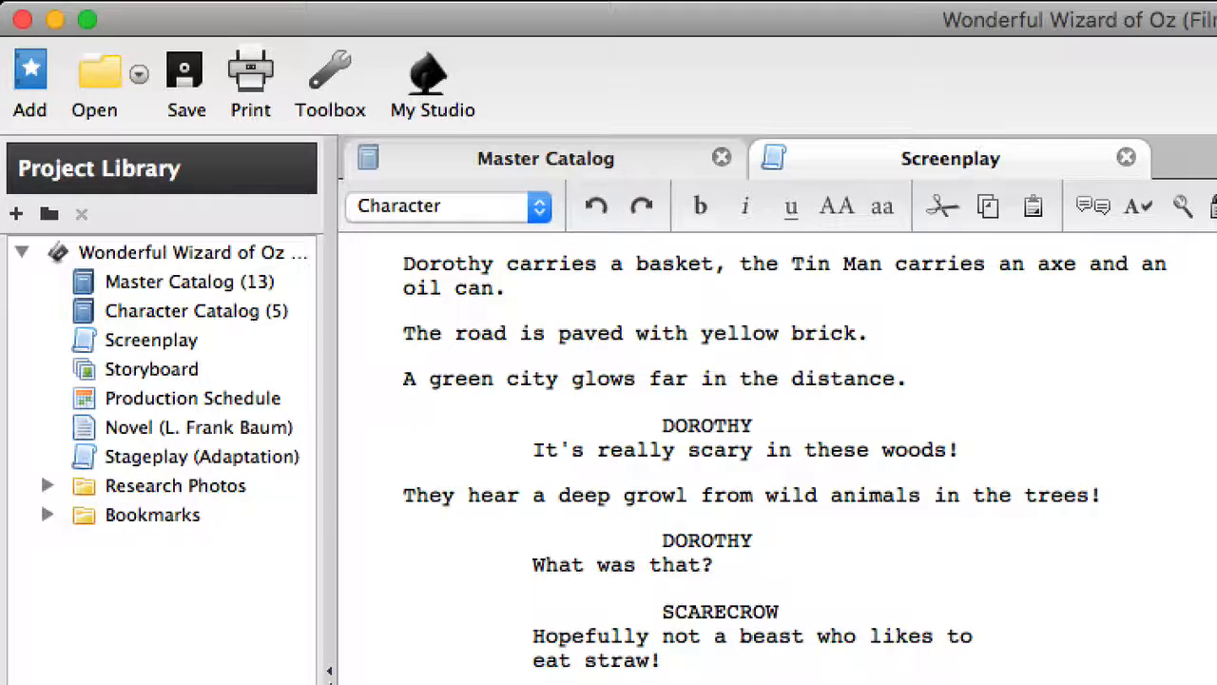
key(Return)
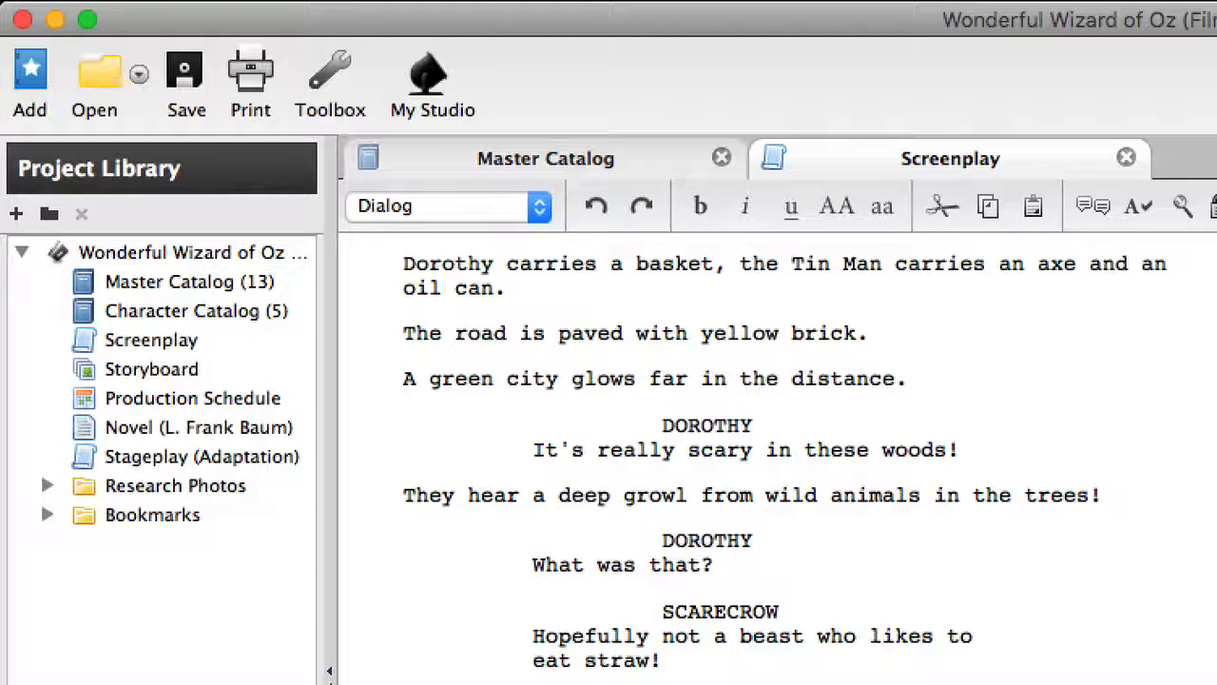
click(1109, 494)
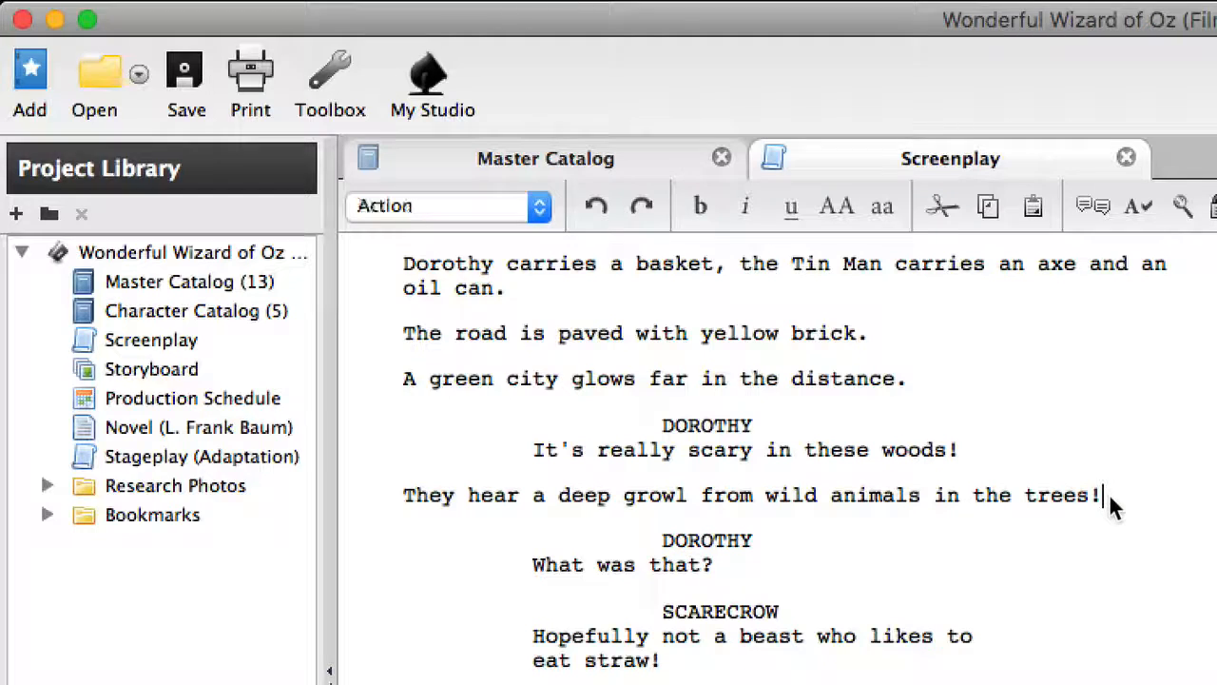
triple_click(1109, 495)
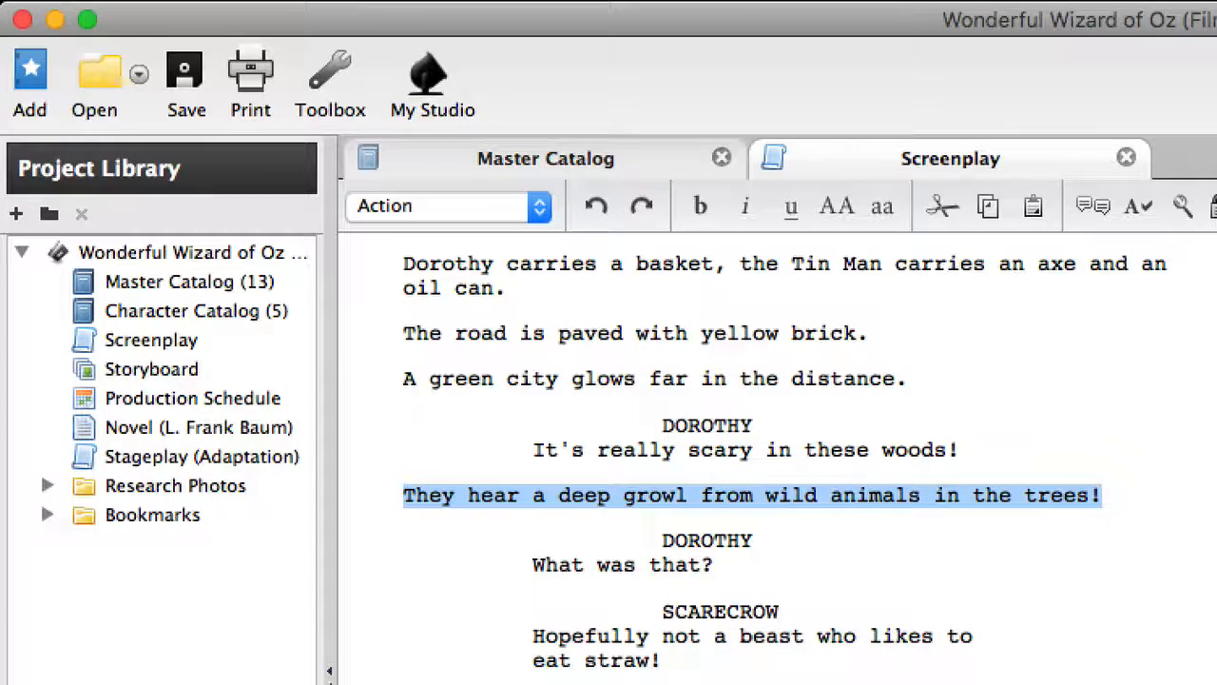
click(1118, 503)
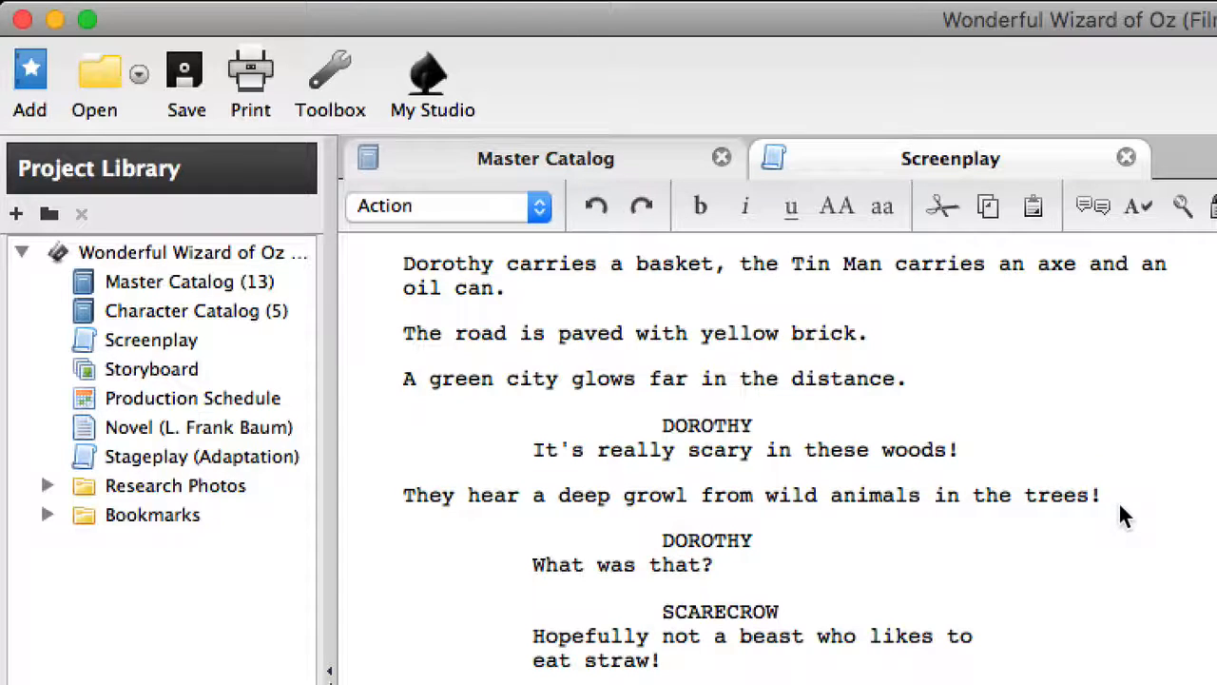
End the growl action line with a period instead of an exclamation mark and replace its opening "They hear a" with "A"
scroll(1119, 502, up, 3)
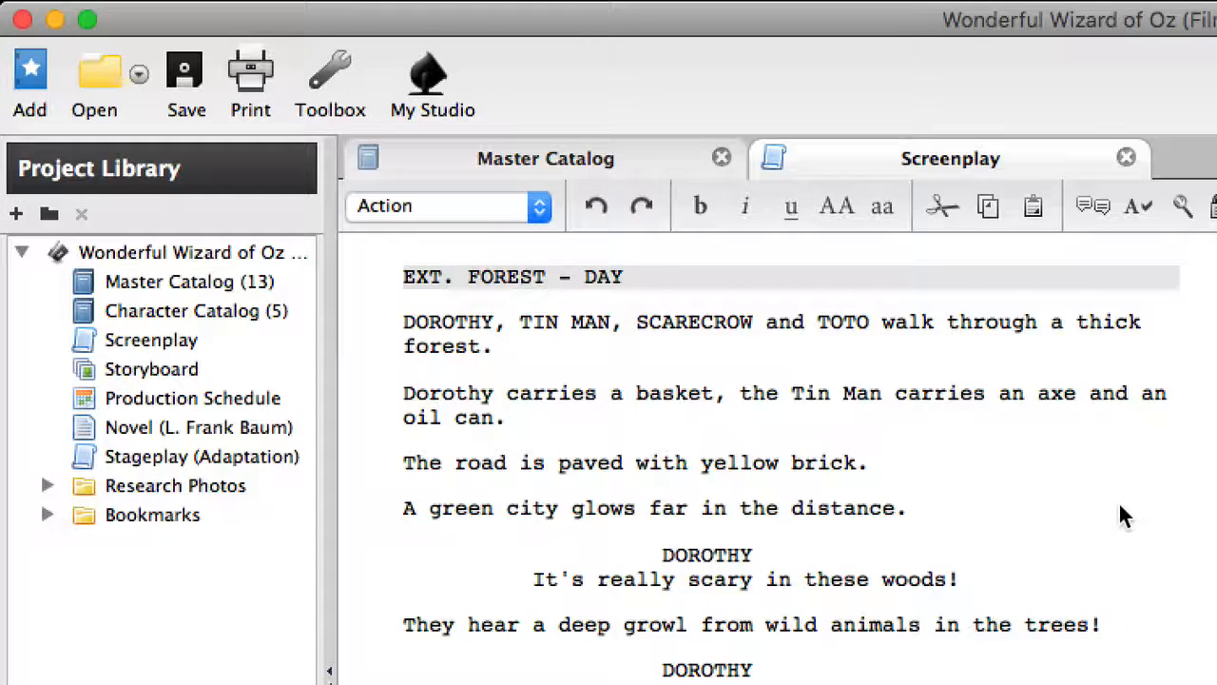
key(BackSpace)
text(.)
click(404, 625)
key(alt+shift+Right)
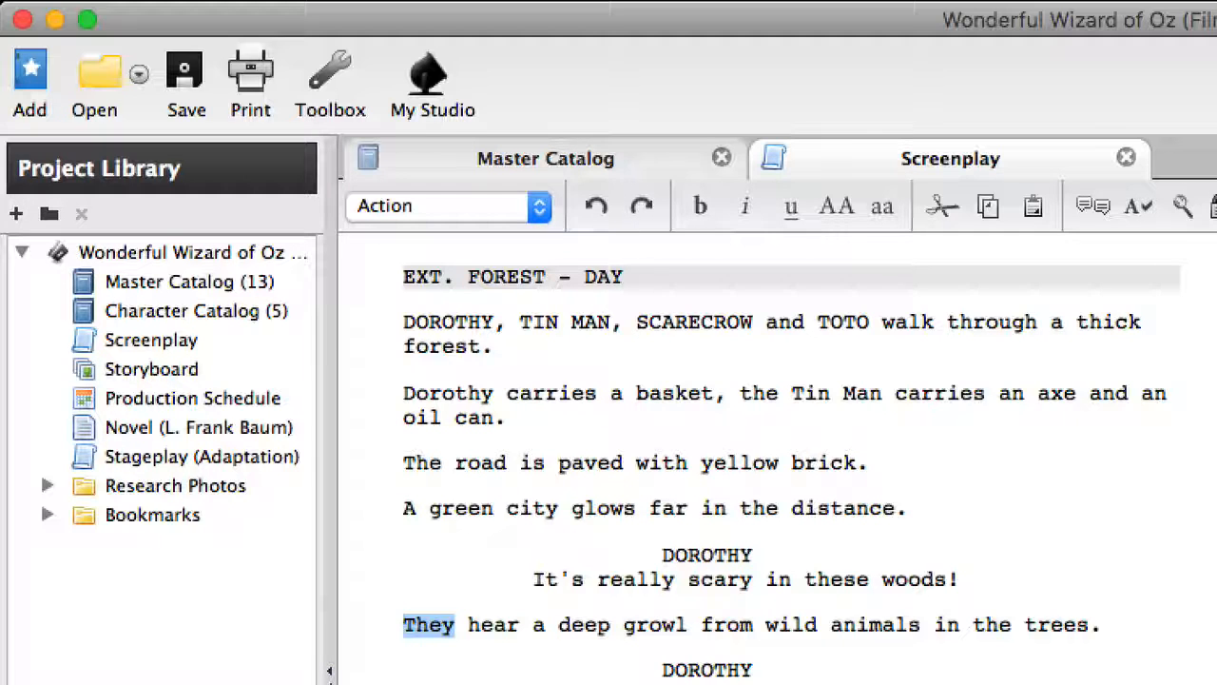
key(shift+alt+Right)
key(shift+alt+Right)
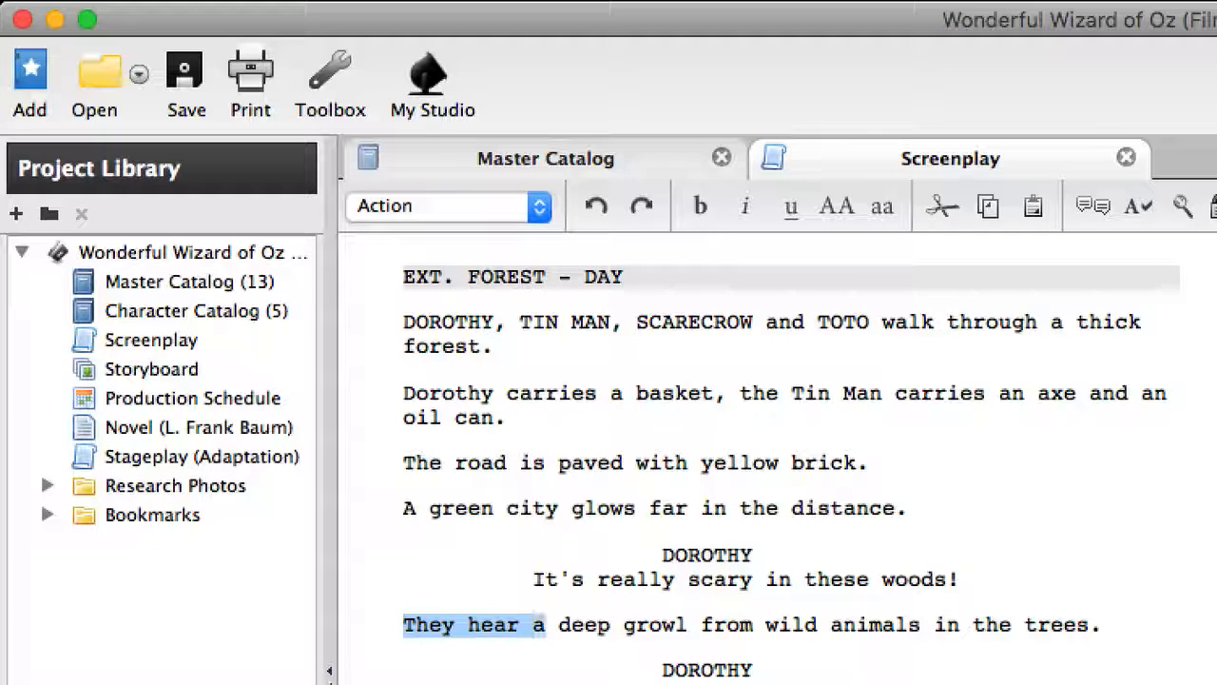
text(A)
Replace "from wild animals in" with "emerges from" so the line reads "A deep growl emerges from the trees."
key(alt+Right)
key(alt+Right)
key(alt+Right)
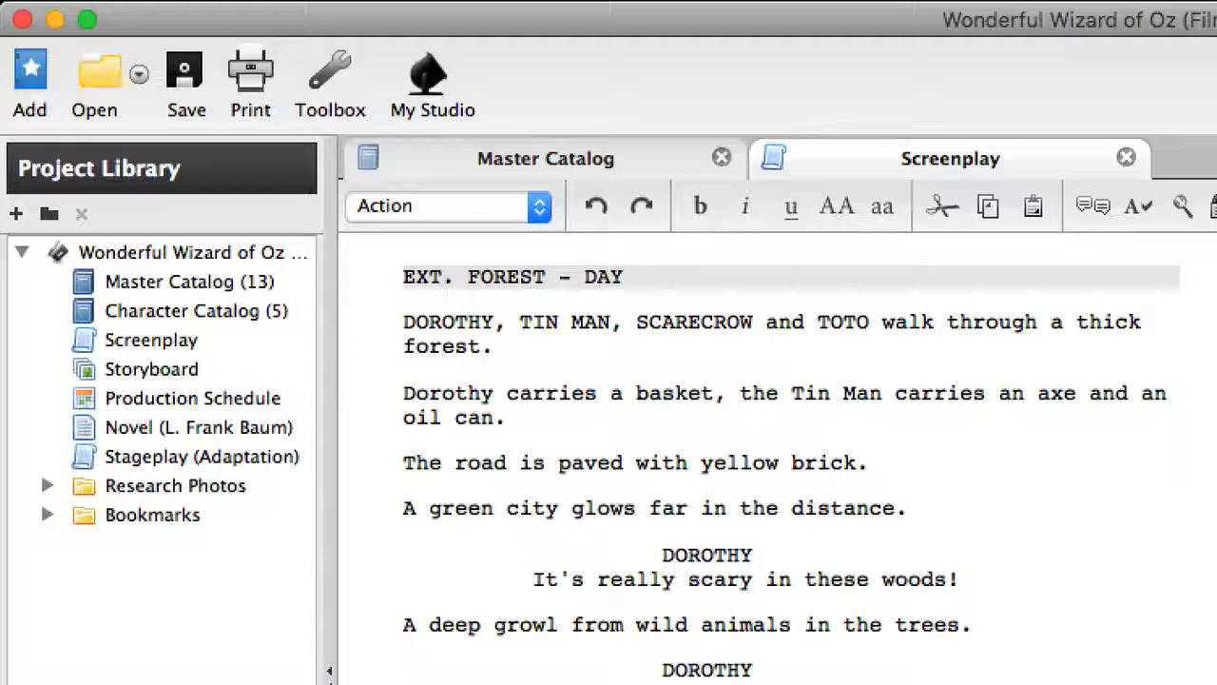
key(Left)
key(Left)
key(Left)
key(Left)
key(alt+shift+Right)
key(alt+shift+Right)
key(alt+shift+Right)
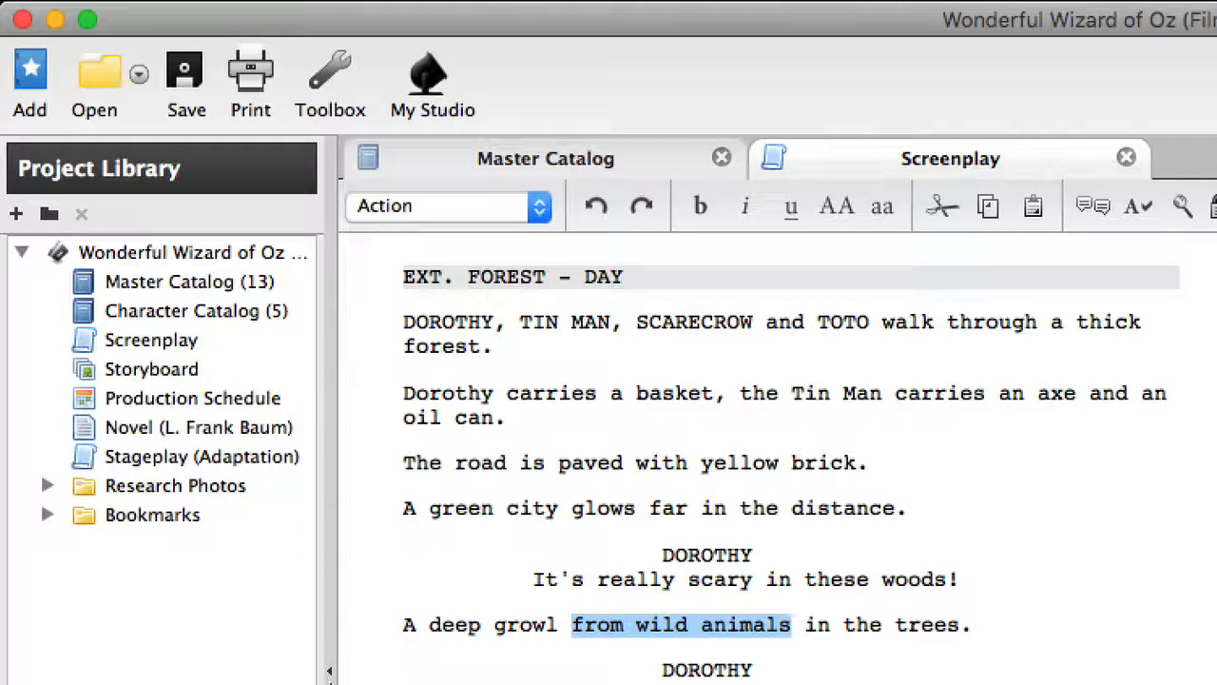
key(super+x)
key(shift+alt+Right)
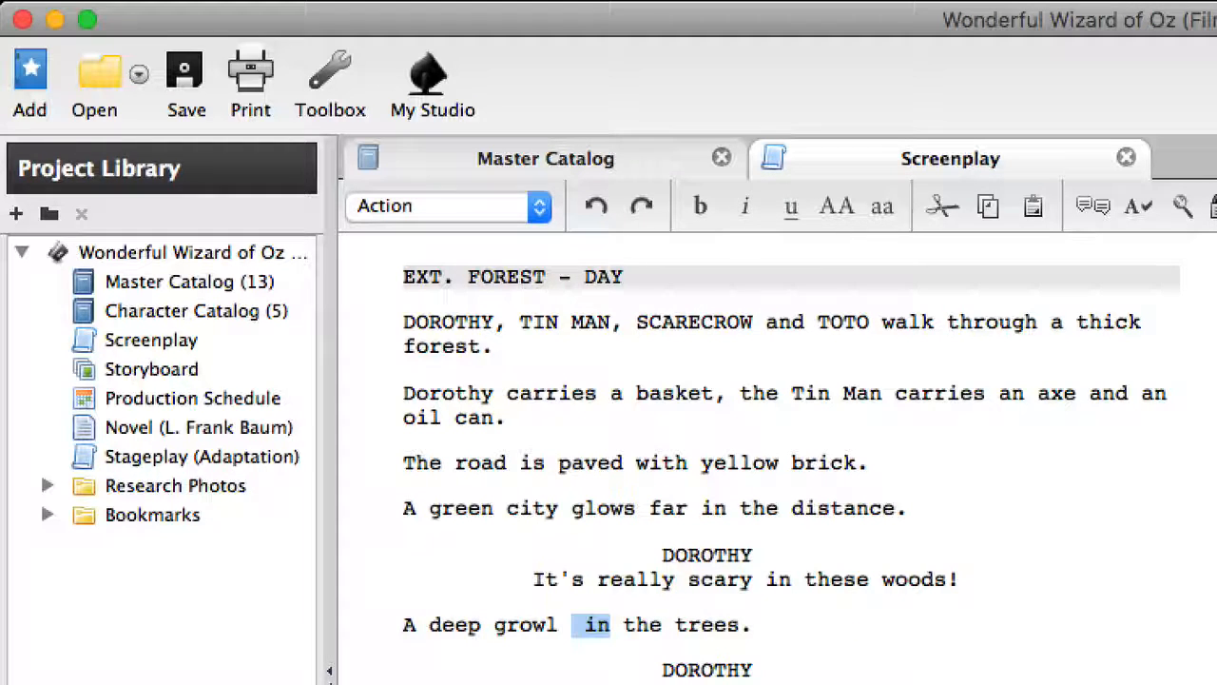
text(emerges from)
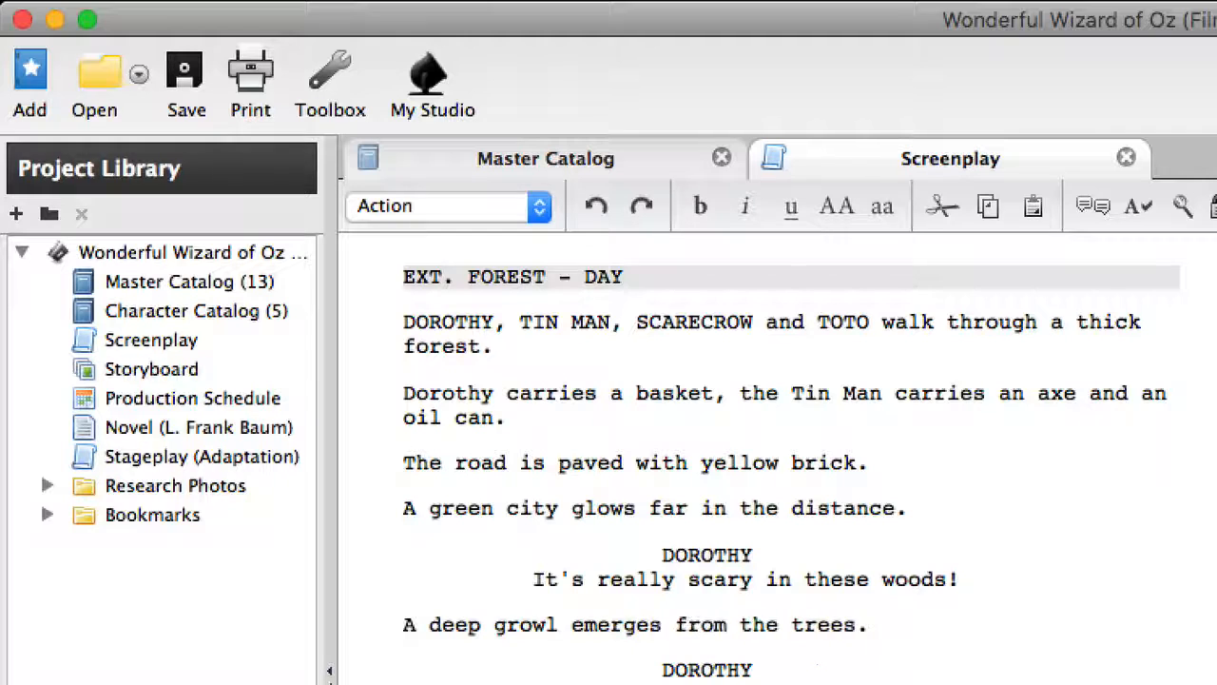
key(super+Right)
Remove the red markup from the word "LION" in the action paragraph about Toto barking at a tree
scroll(761, 457, down, 5)
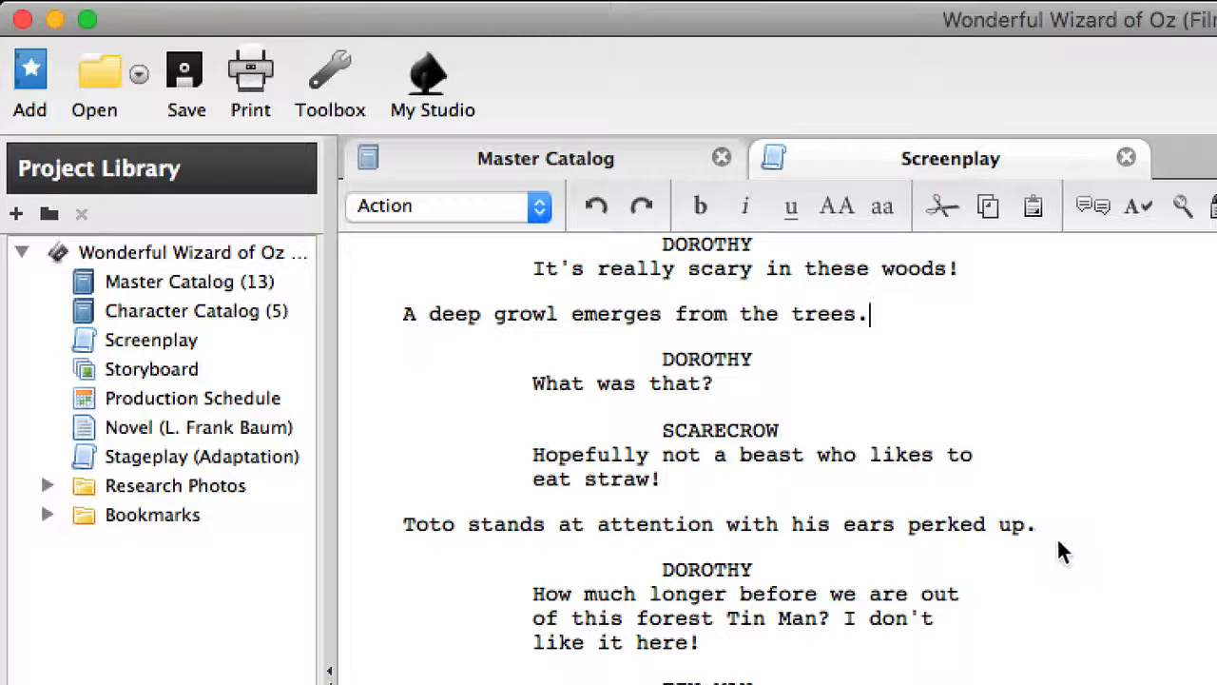
scroll(718, 457, down, 6)
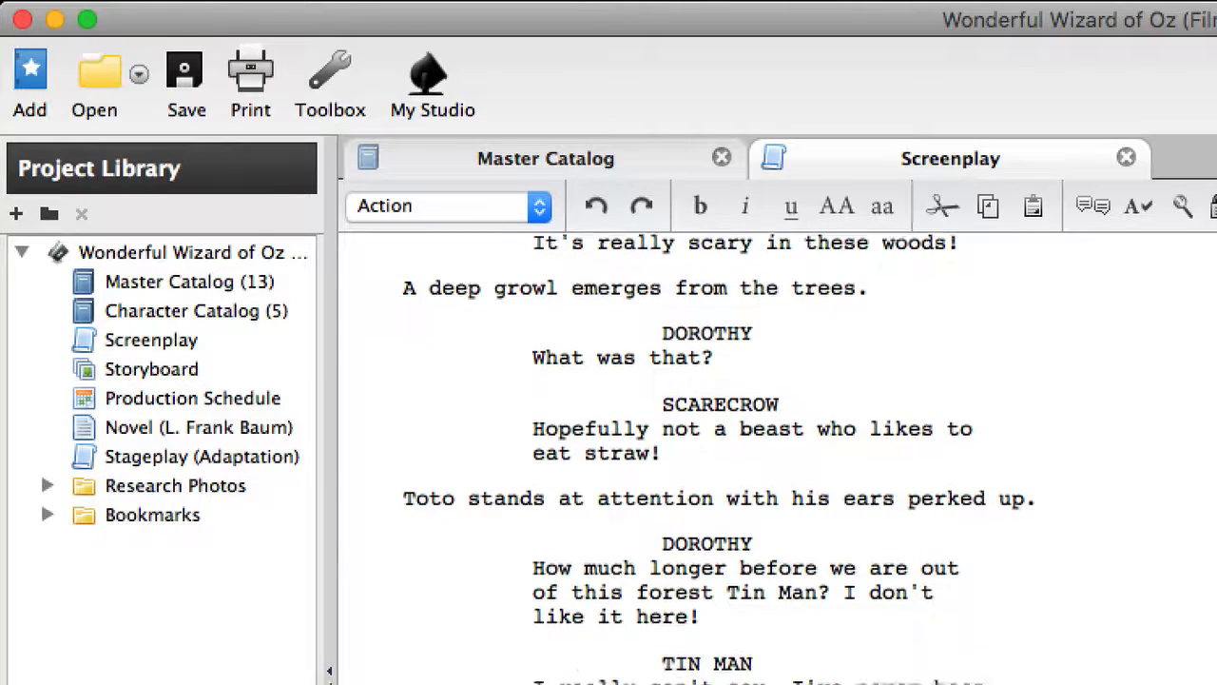
scroll(812, 607, down, 4)
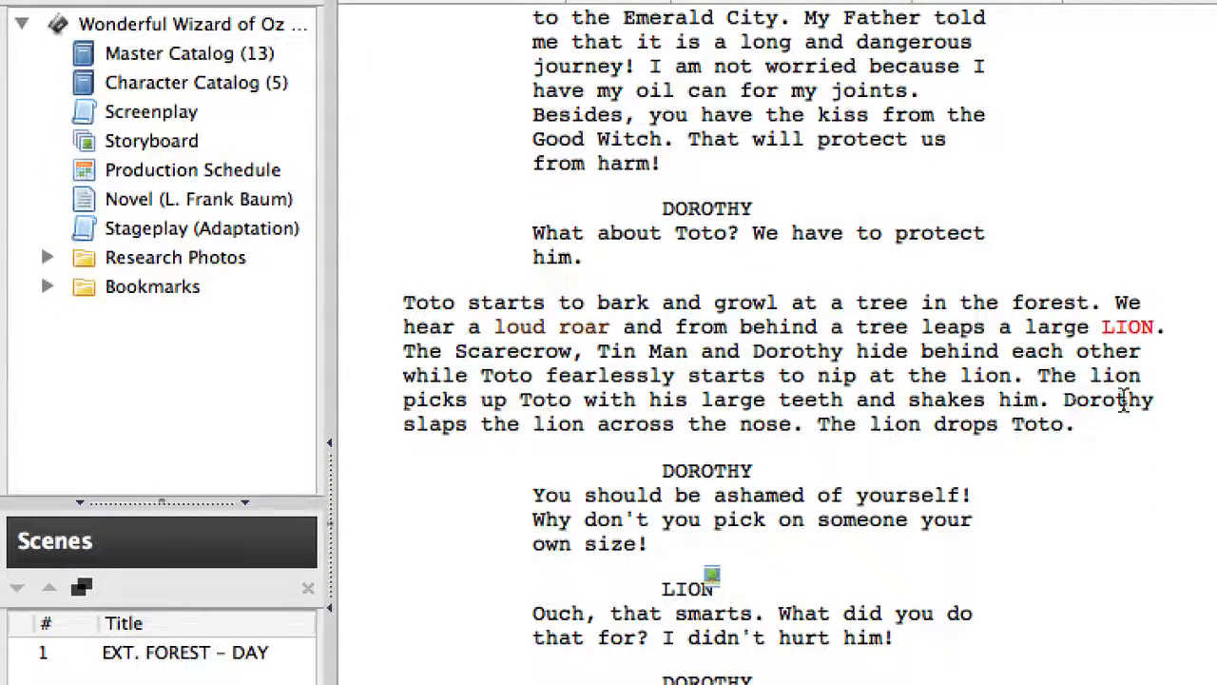
double_click(1123, 326)
right_click(1123, 326)
click(1179, 494)
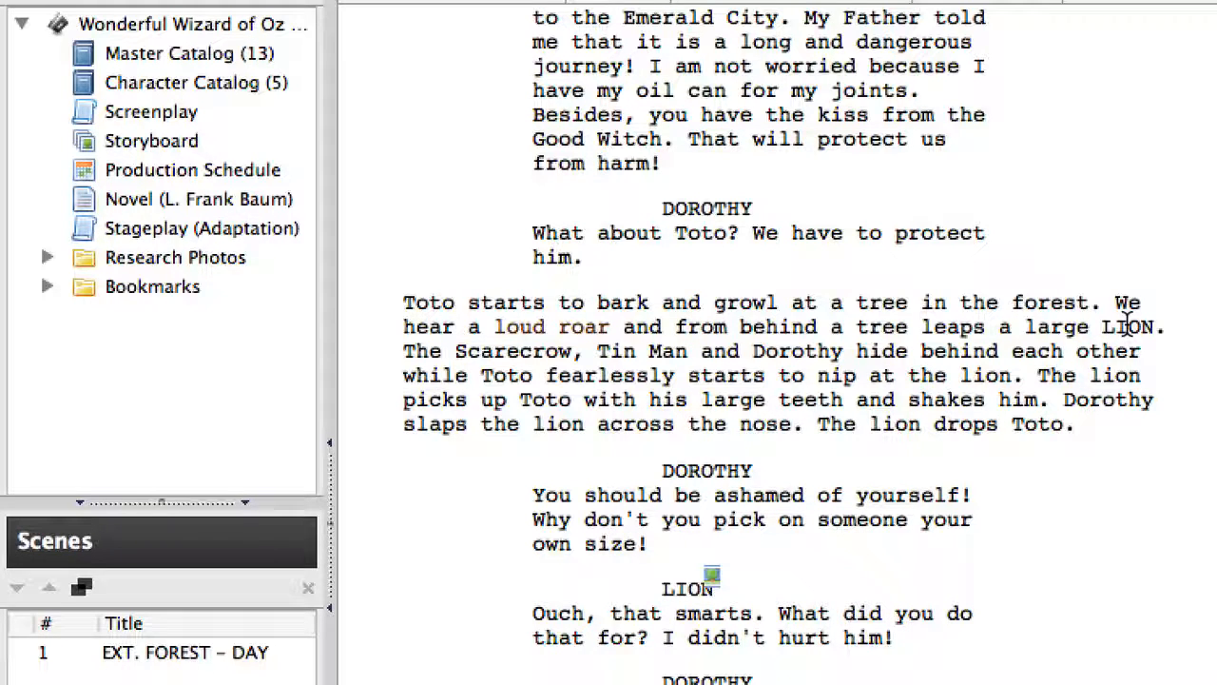
Capitalize the initial of "Lion" in "starts to nip at the Lion" and "The Lion picks up Toto"
drag(595, 351, 688, 351)
drag(404, 348, 546, 352)
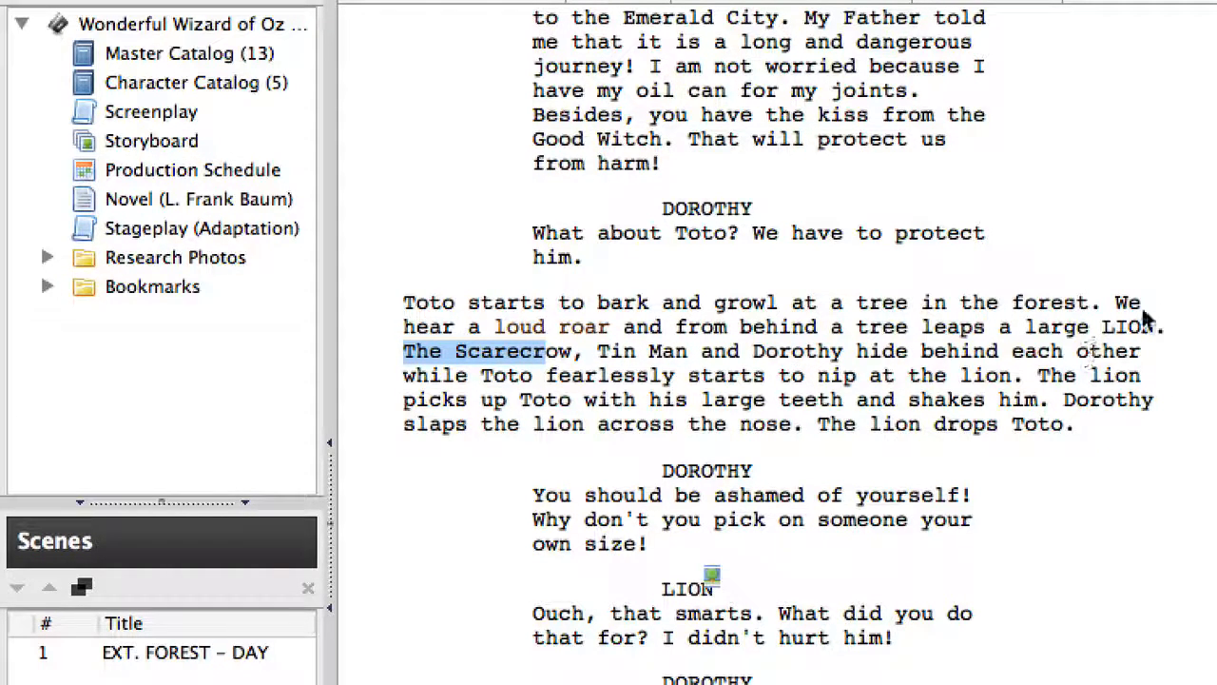
click(960, 376)
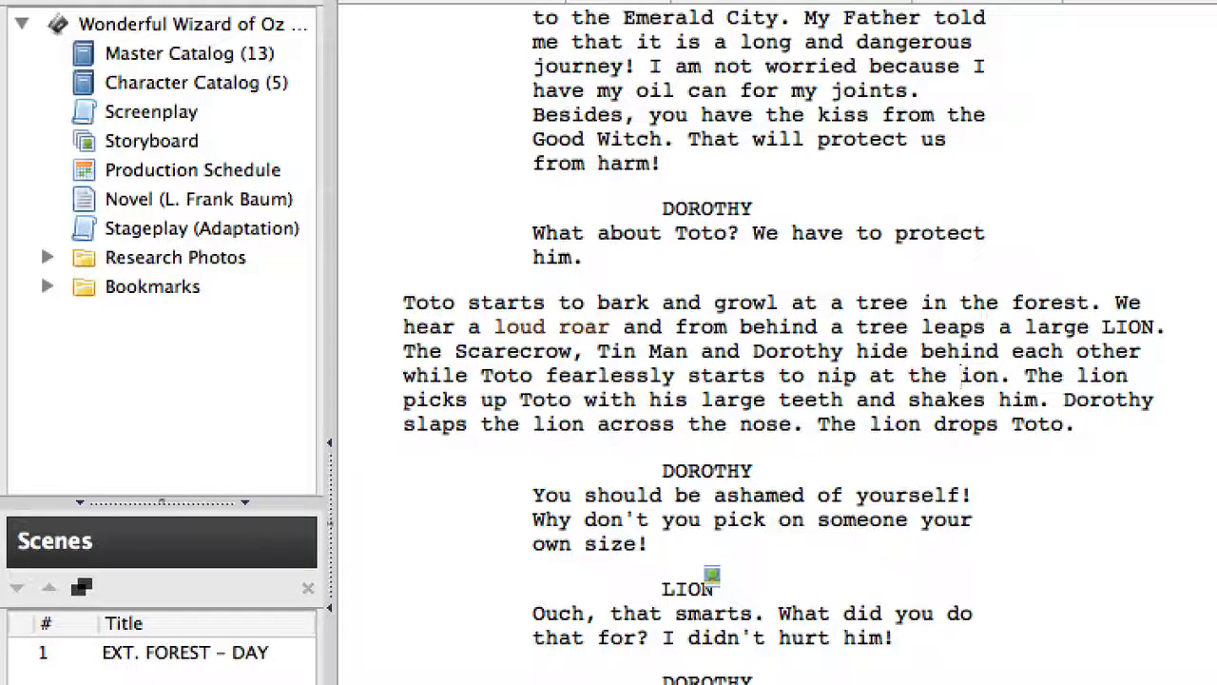
text(L)
key(alt+Right)
key(alt+Right)
key(alt+Right)
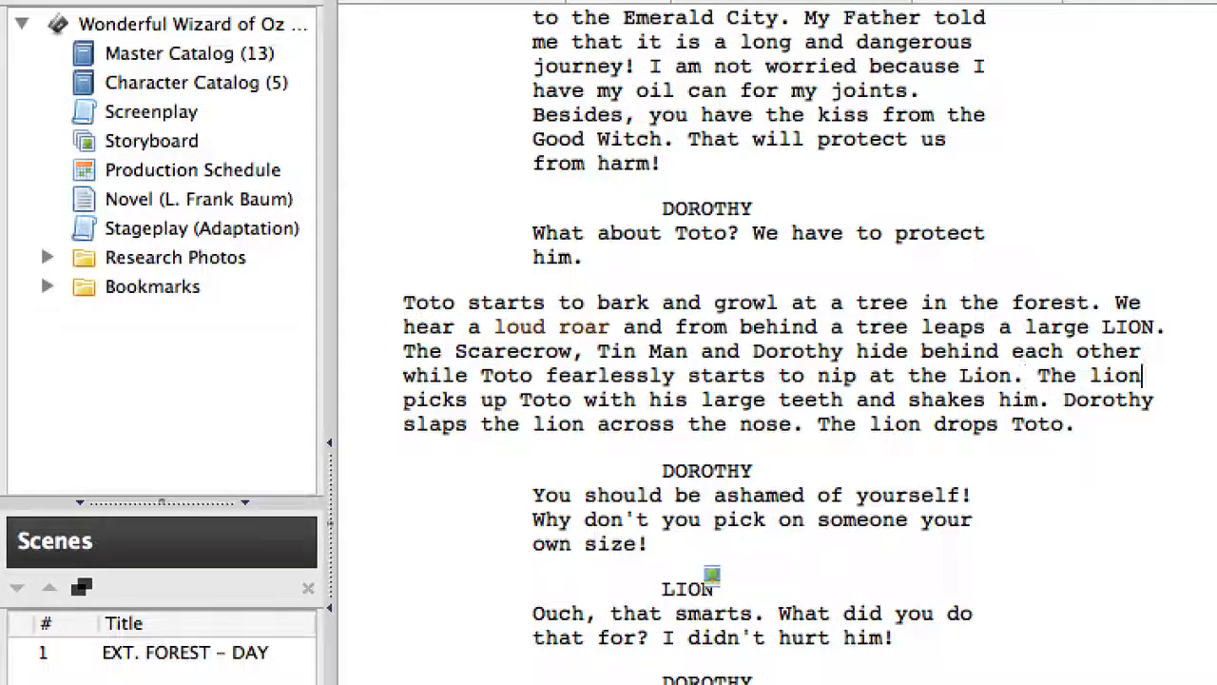
key(alt+Left)
key(Right)
key(BackSpace)
text(L)
Capitalize the initial of "Lion" in "slaps the Lion across the nose"
key(Down)
key(super+Left)
key(Down)
key(alt+Right)
key(alt+Right)
key(alt+Right)
key(alt+Left)
key(Right)
key(BackSpace)
text(L)
Capitalize the initial of "Lion" in the paragraph's last sentence, "The Lion drops Toto."
key(super+Right)
key(alt+Left)
key(alt+Left)
key(alt+Left)
key(alt+Left)
key(alt+Left)
key(alt+Right)
key(alt+Right)
key(Right)
key(Right)
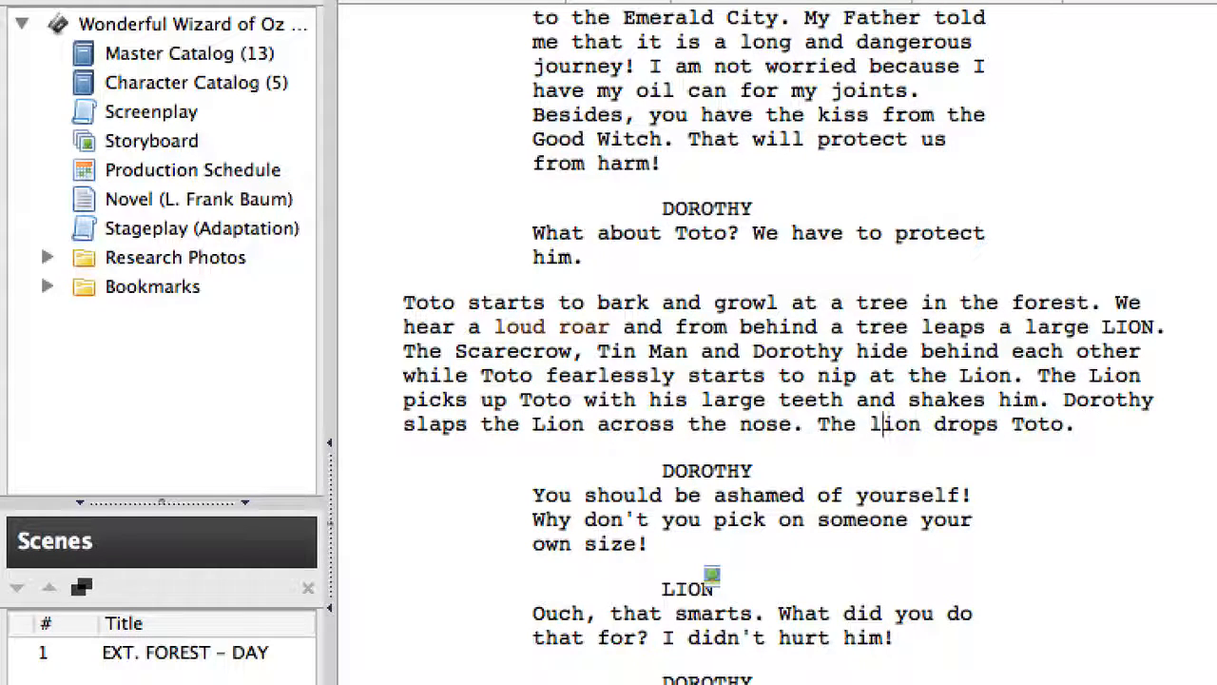
key(BackSpace)
text(L)
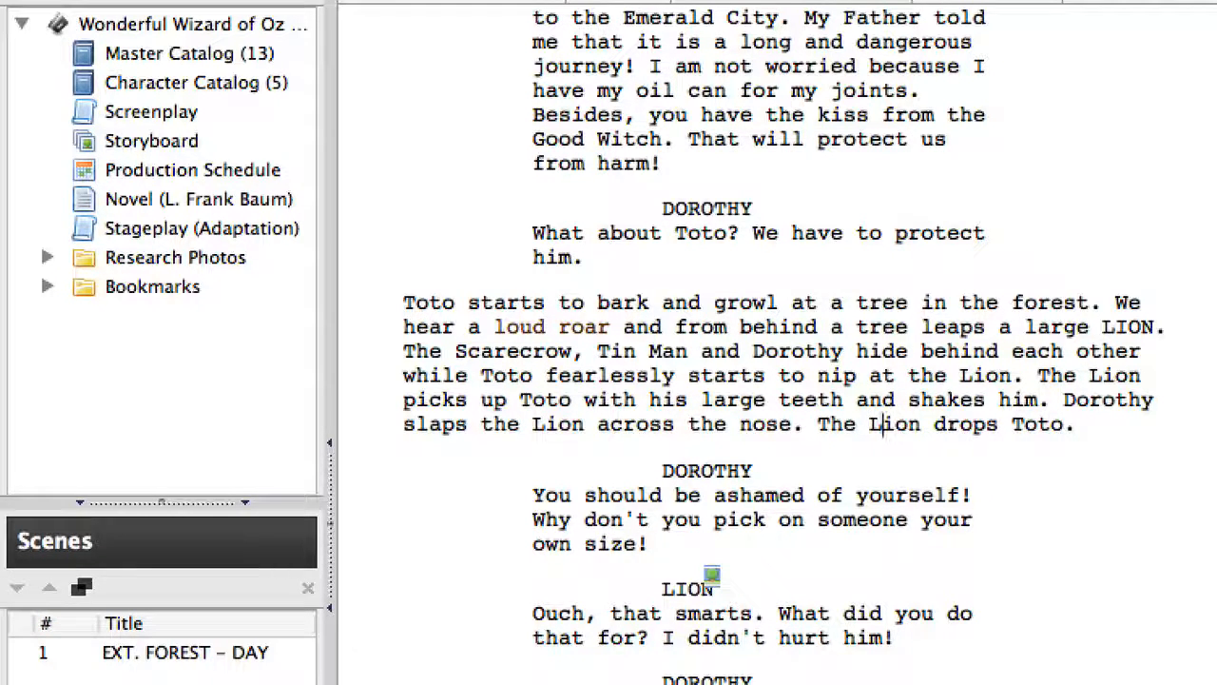
Split the long Lion action paragraph before "We hear a loud roar", leaving Toto's barking sentence as its own paragraph
drag(1074, 430, 396, 302)
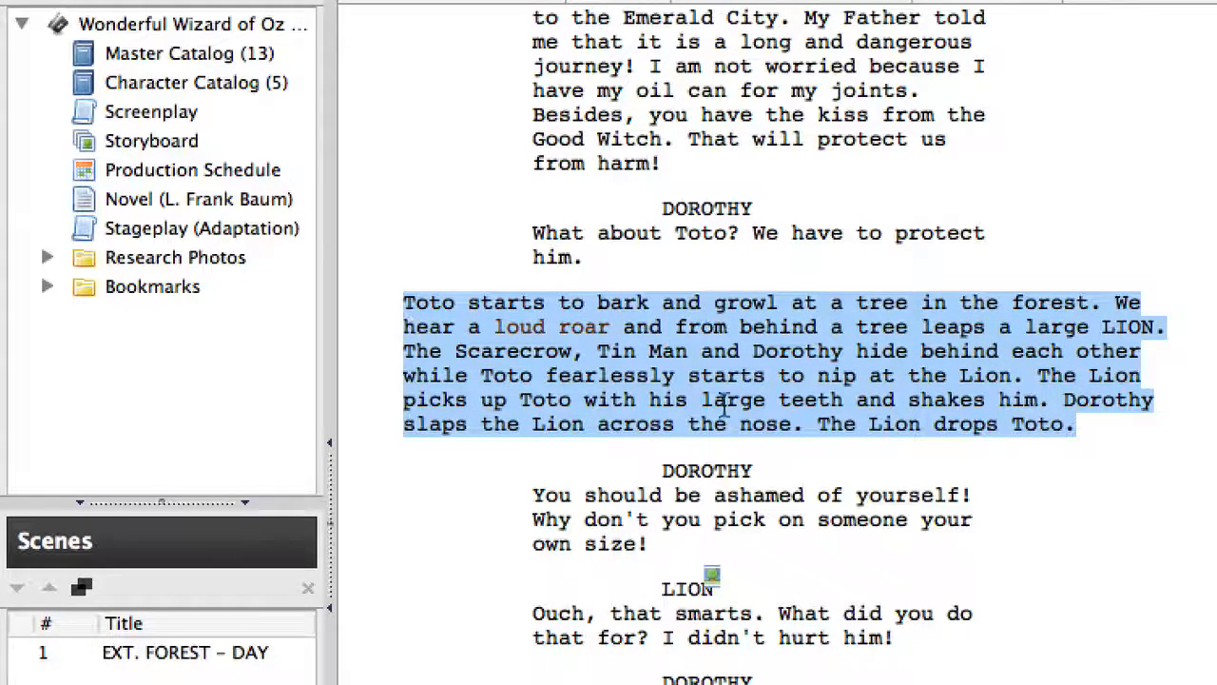
click(1170, 366)
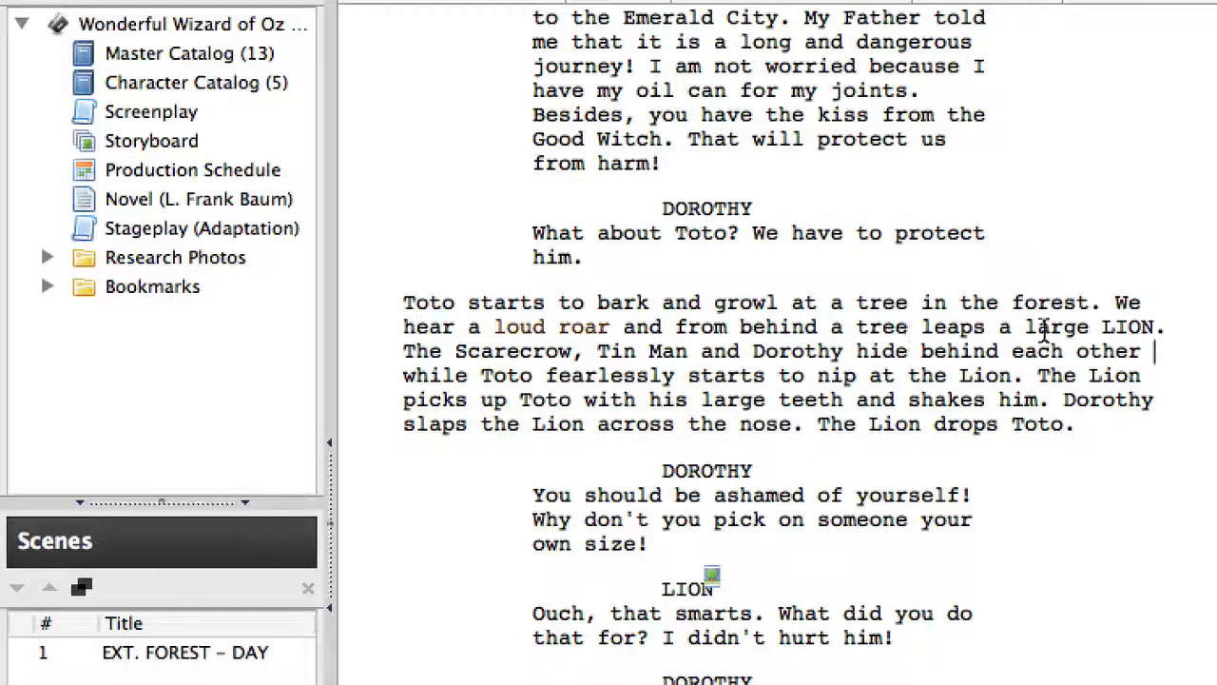
click(1115, 303)
key(Return)
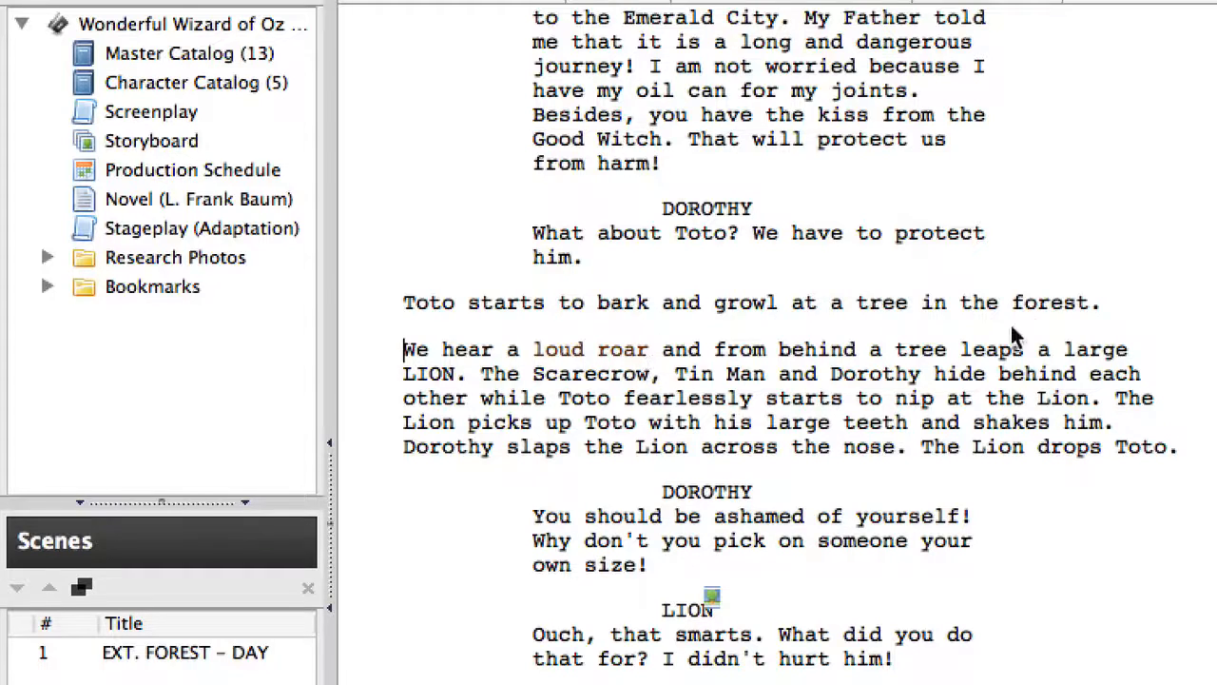
Change "starts to bark" to "barks" in the action line about Toto and the tree
click(1103, 303)
double_click(505, 303)
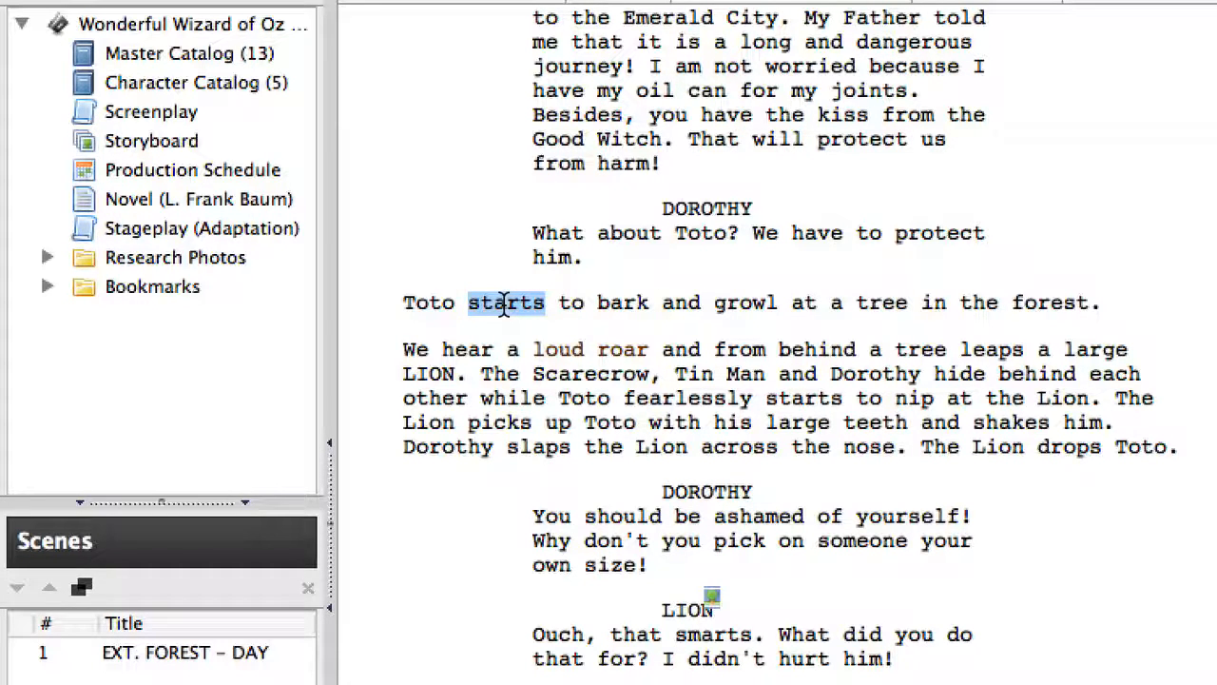
key(BackSpace)
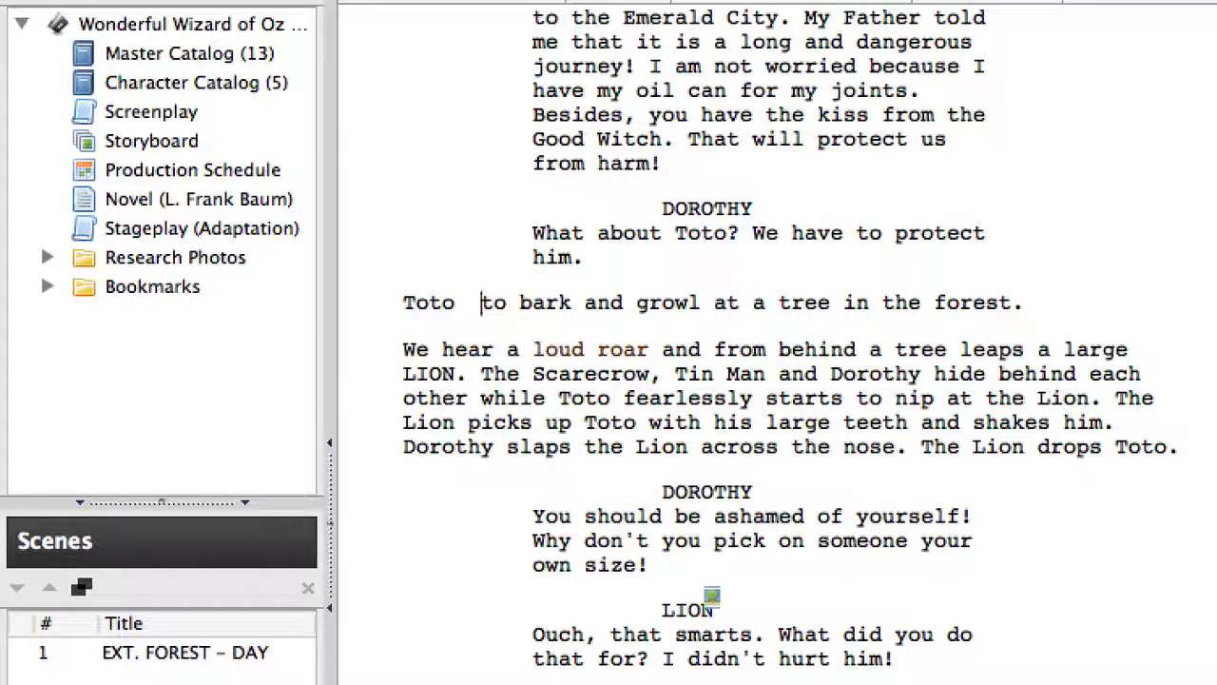
key(Delete)
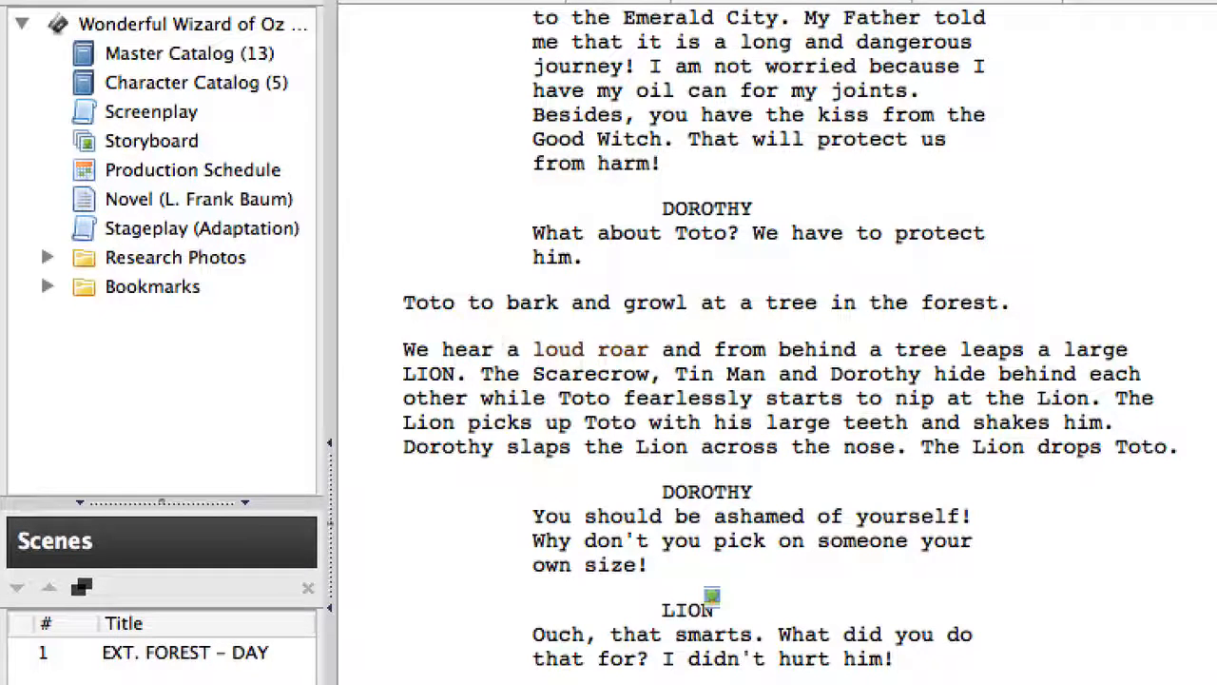
key(shift+Right)
key(shift+Right)
key(shift+Right)
key(Delete)
key(alt+Right)
text(s)
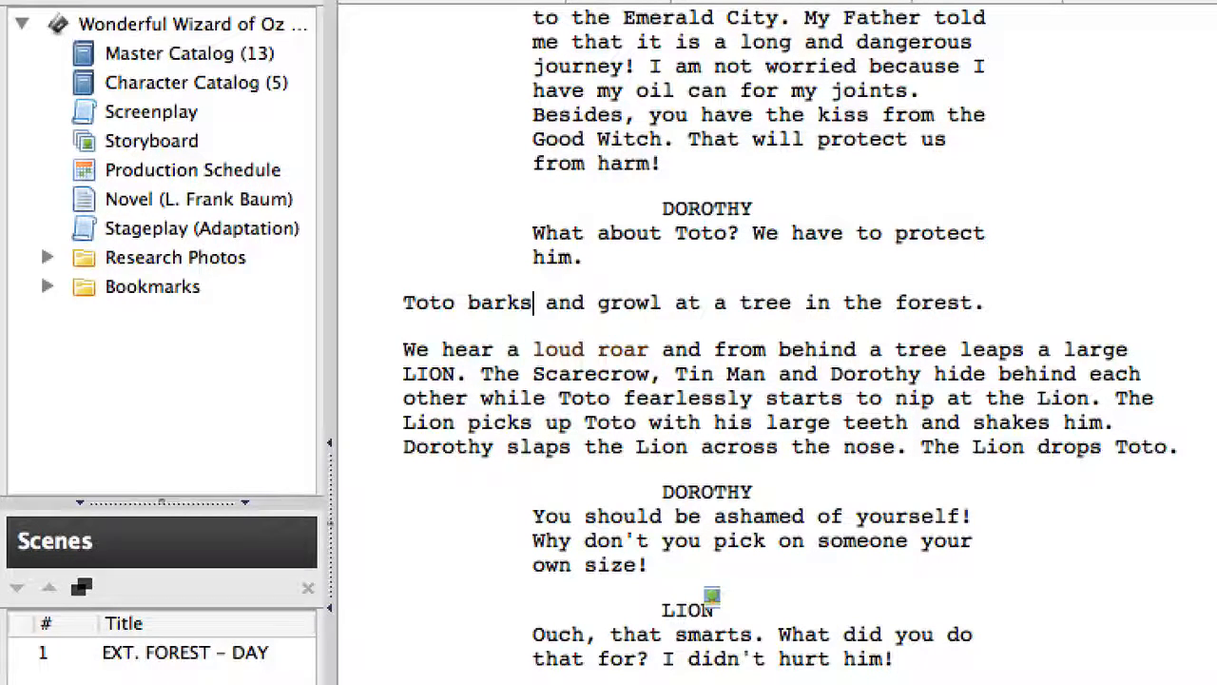
Delete "in the forest" from the end of Toto's action line and change "growl" to "growls"
key(alt+Right)
key(alt+Right)
key(alt+Right)
key(alt+Right)
key(alt+Right)
key(shift+alt+Right)
key(shift+alt+Right)
key(shift+alt+Right)
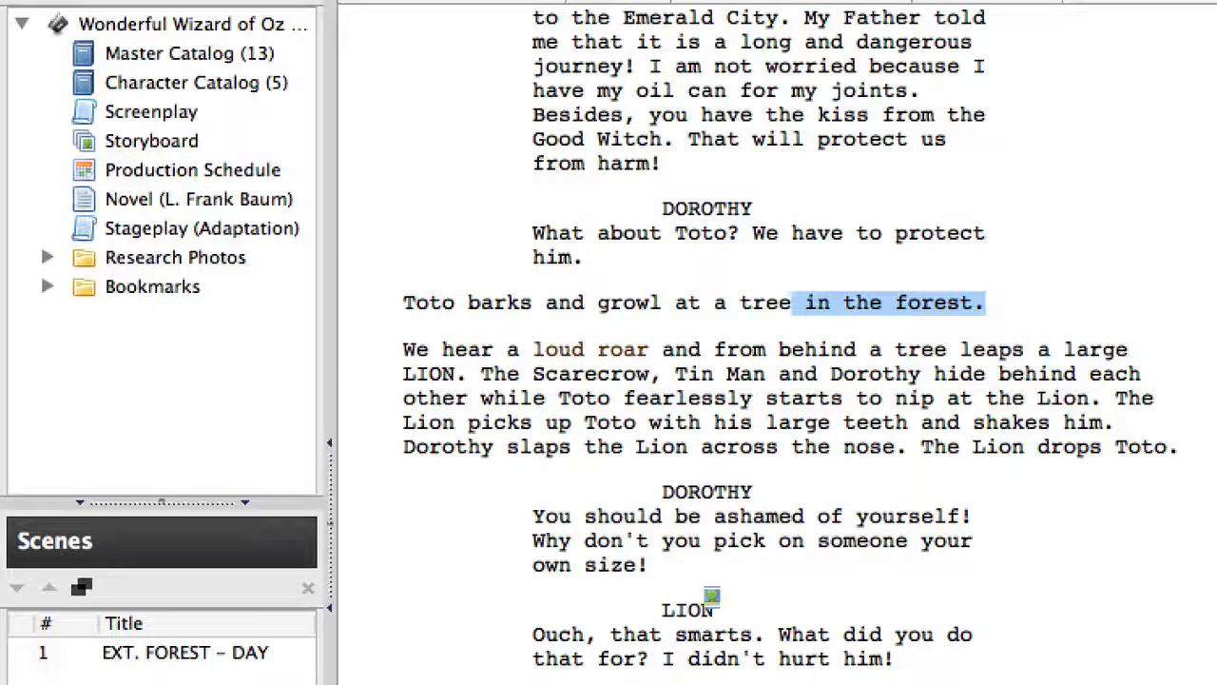
key(Delete)
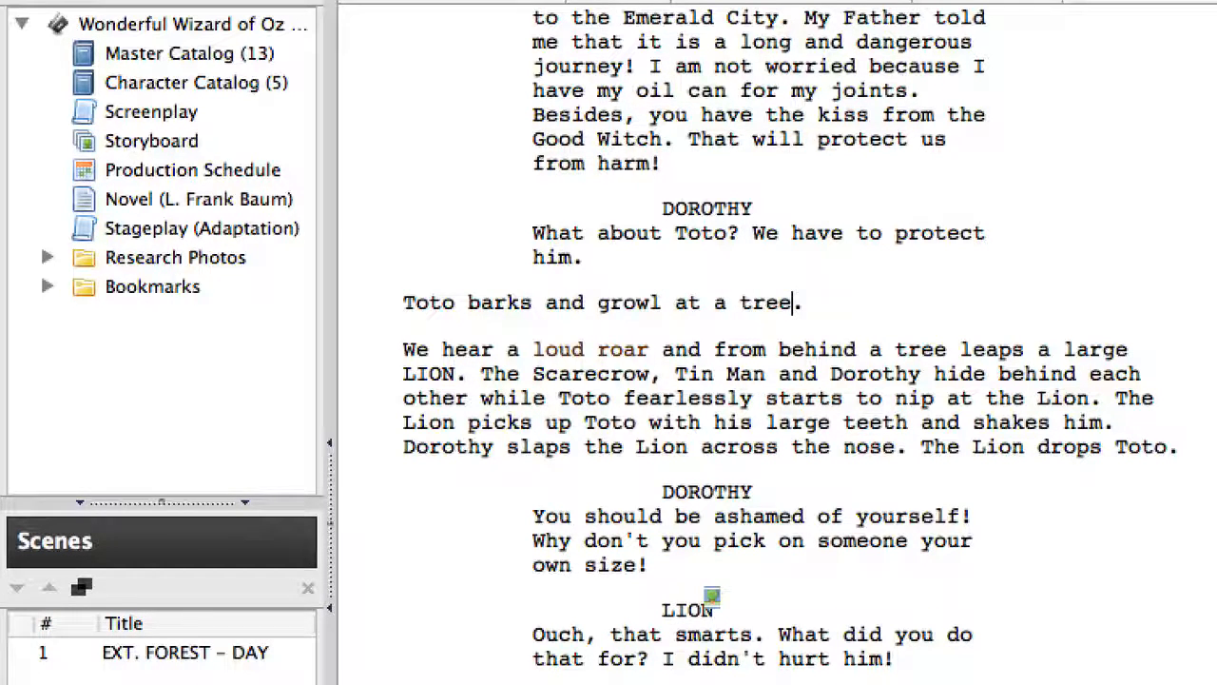
click(663, 303)
text(s)
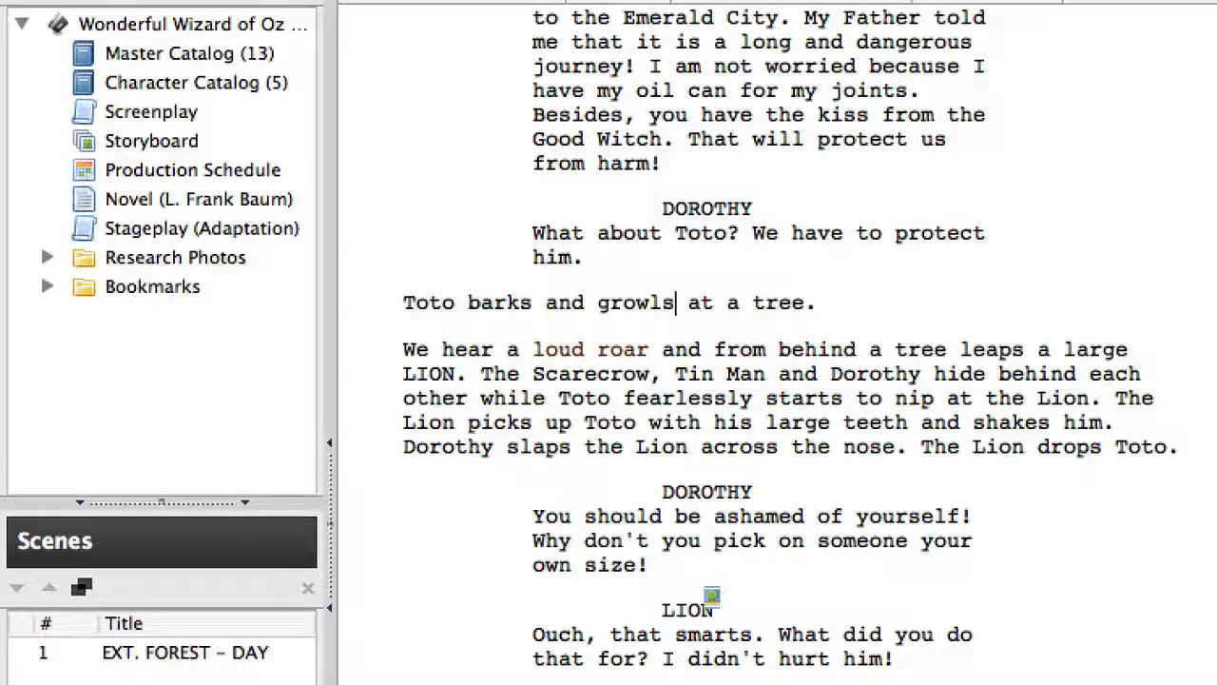
Remove the markup from the words "loud roar" in the paragraph introducing the Lion
drag(651, 349, 535, 351)
right_click(582, 351)
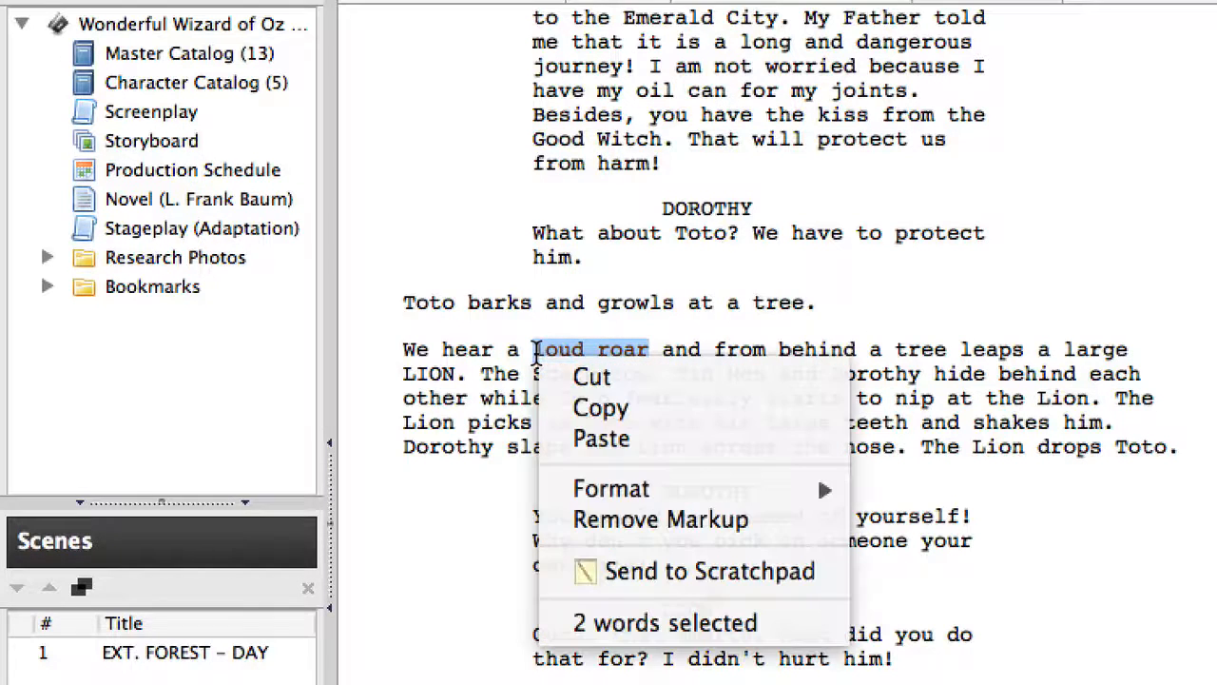
click(695, 516)
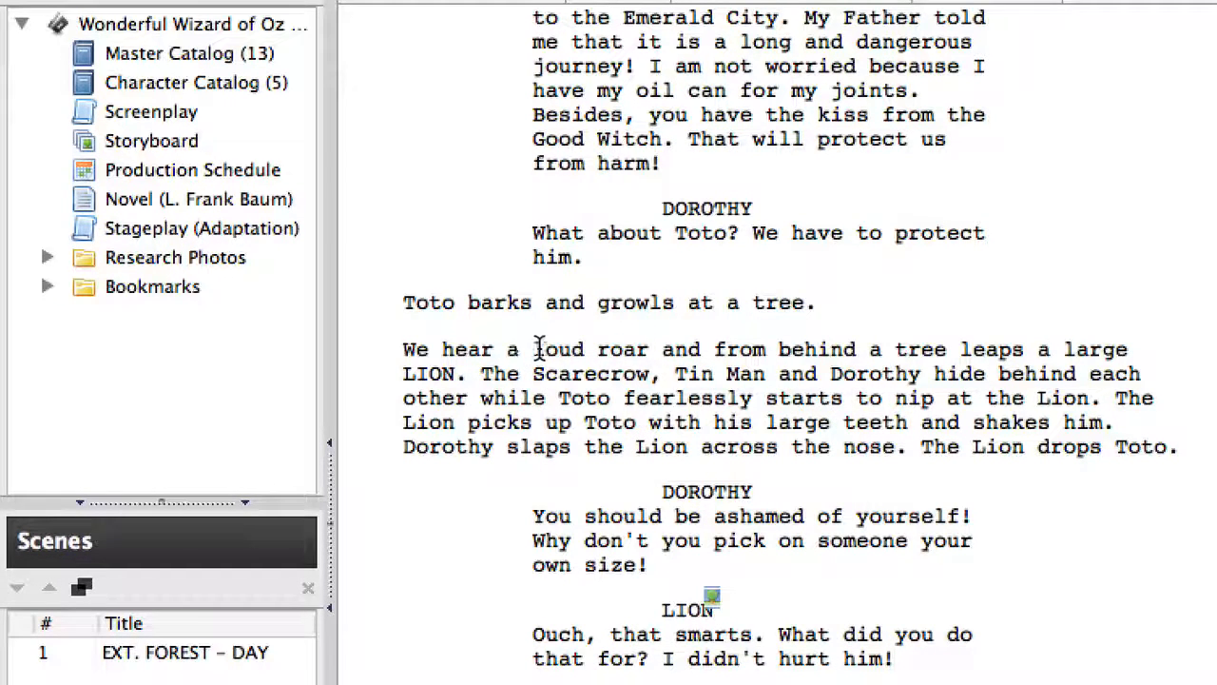
Split the Lion's introduction paragraph so that "The Scarecrow, Tin Man and Dorothy" starts a new paragraph
click(650, 349)
click(482, 374)
key(Return)
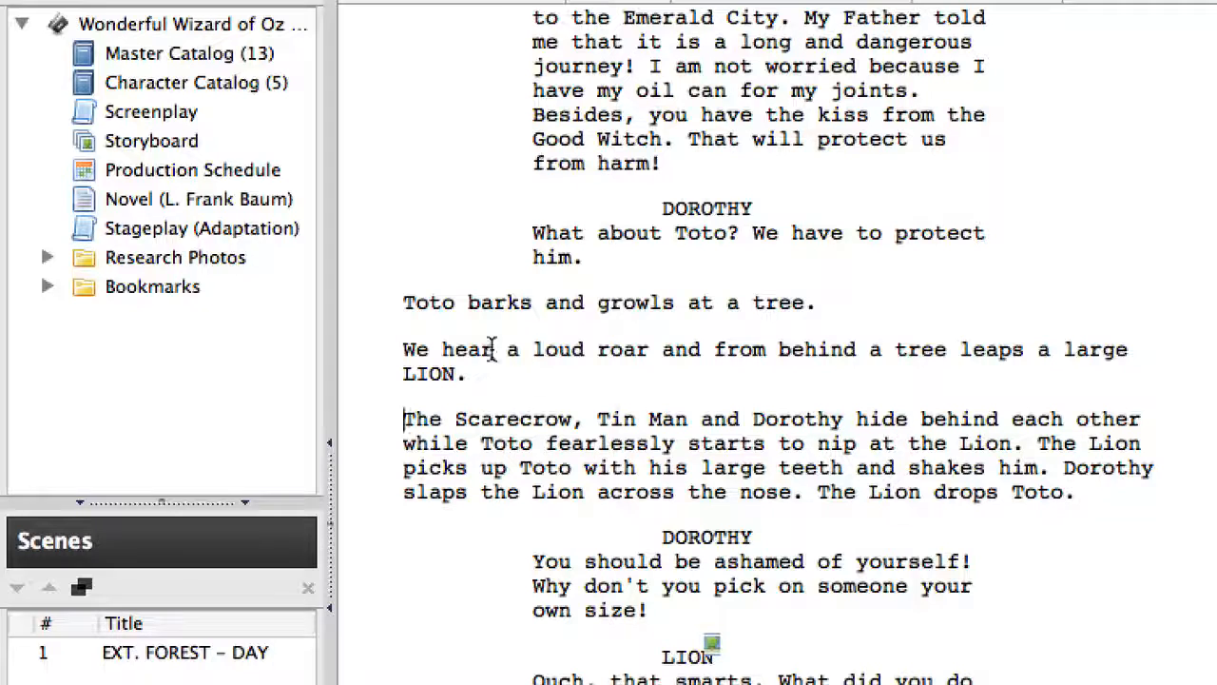
Delete "We hear" from the loud roar sentence and start it with a capital "A"
click(379, 347)
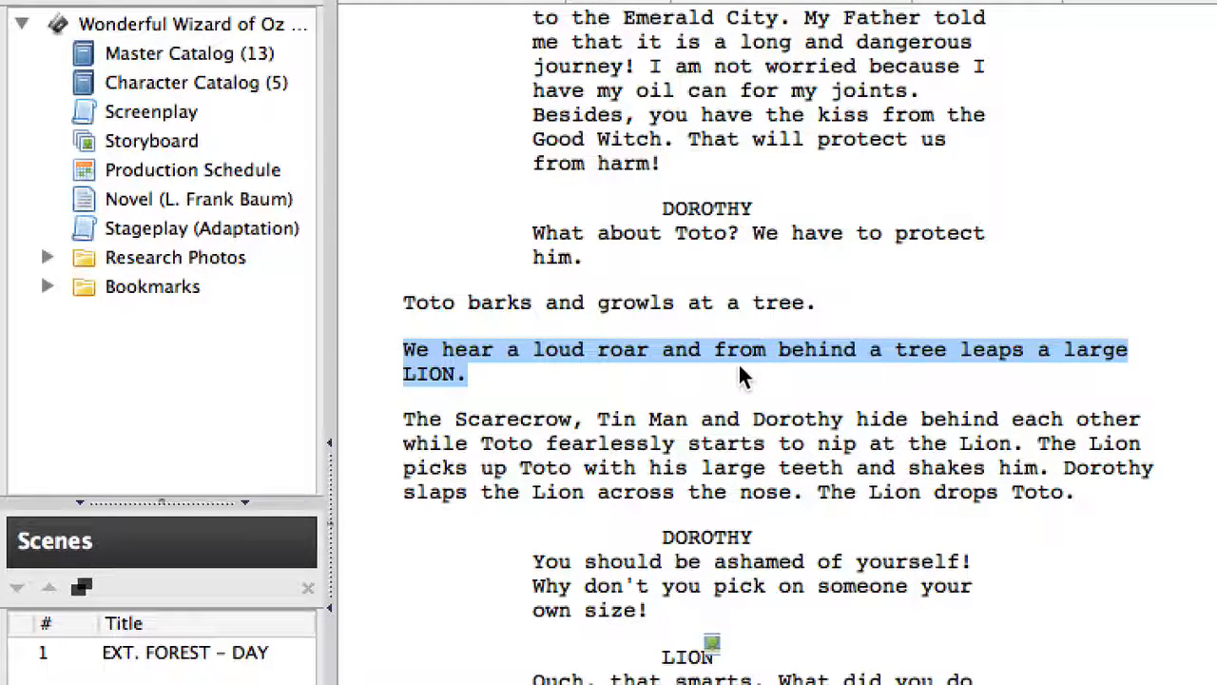
click(587, 352)
drag(495, 349, 403, 349)
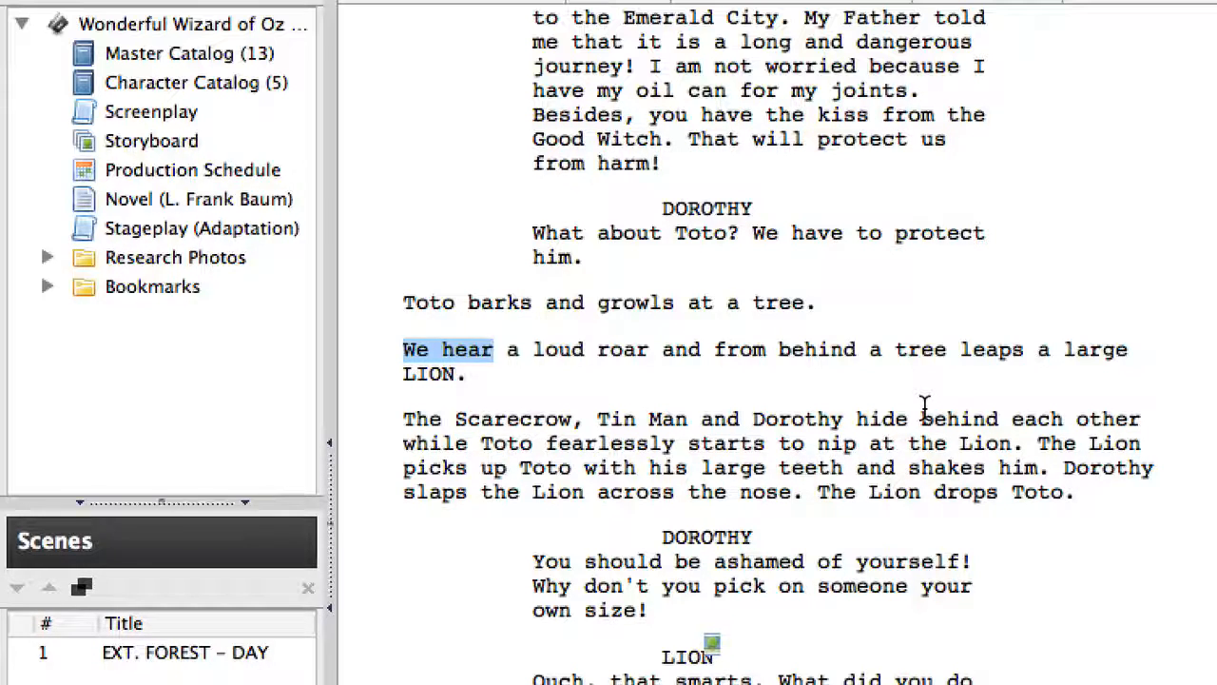
key(BackSpace)
key(shift+Right)
key(shift+Right)
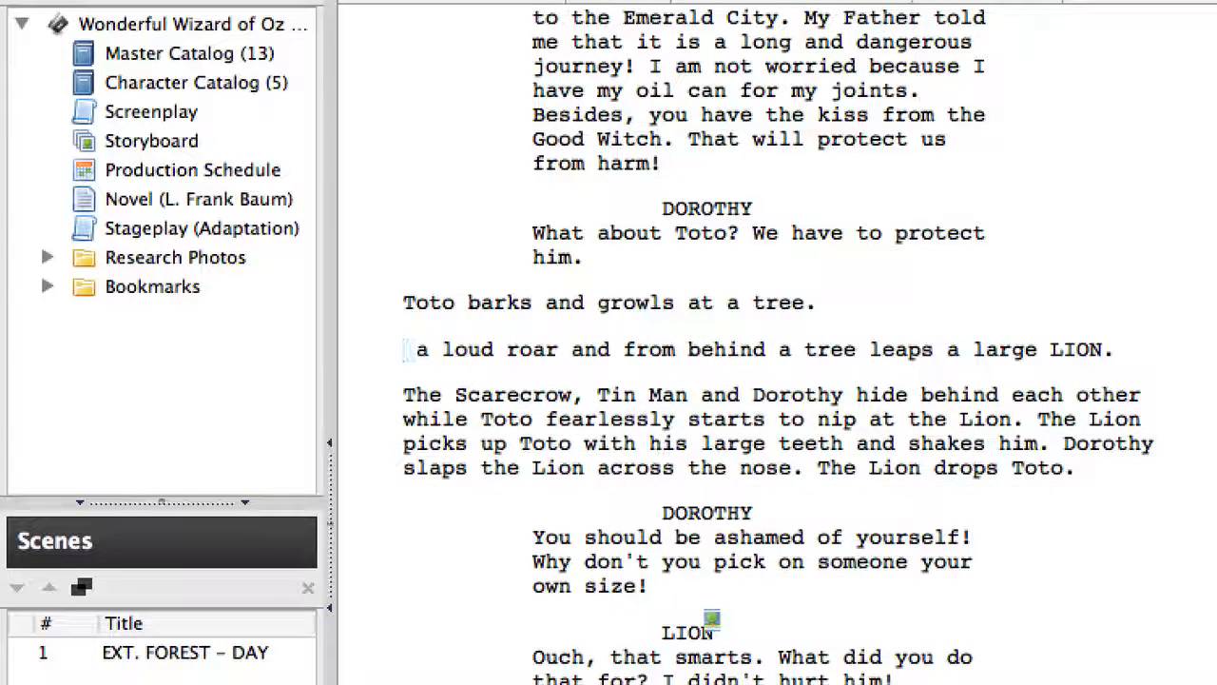
text(A)
key(alt+Right)
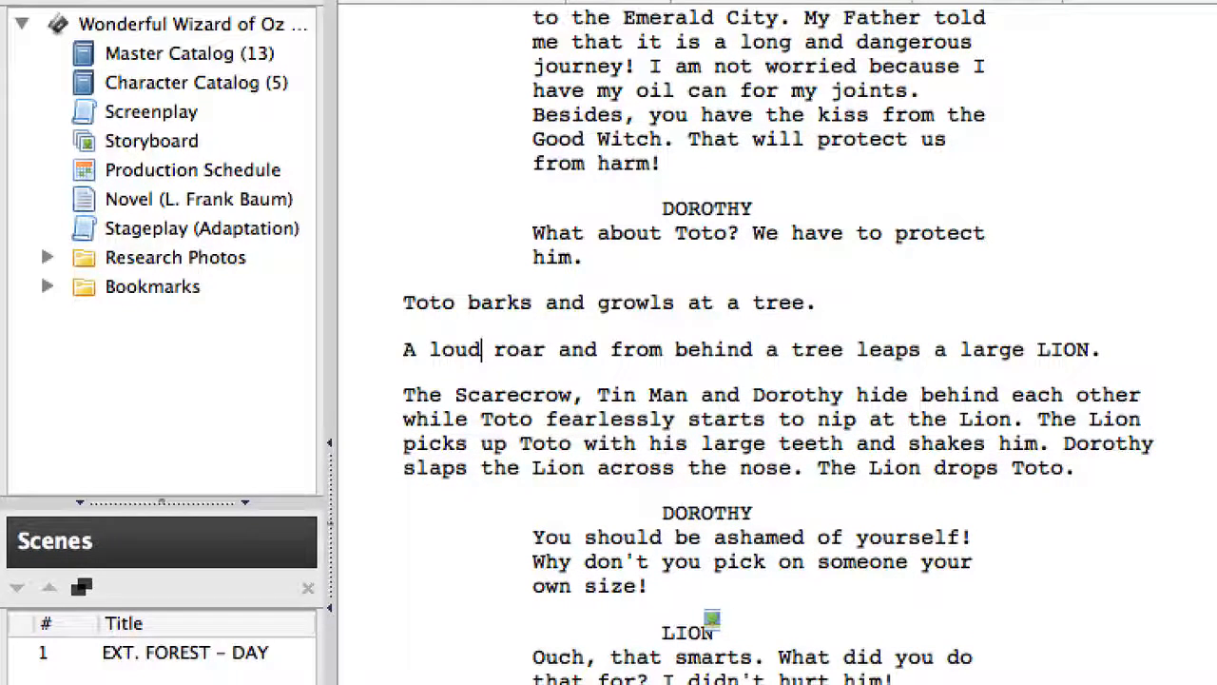
Replace the opening "A" of the loud roar sentence with "With a"
key(alt+Right)
key(Right)
key(alt+shift+Right)
key(alt+shift+Right)
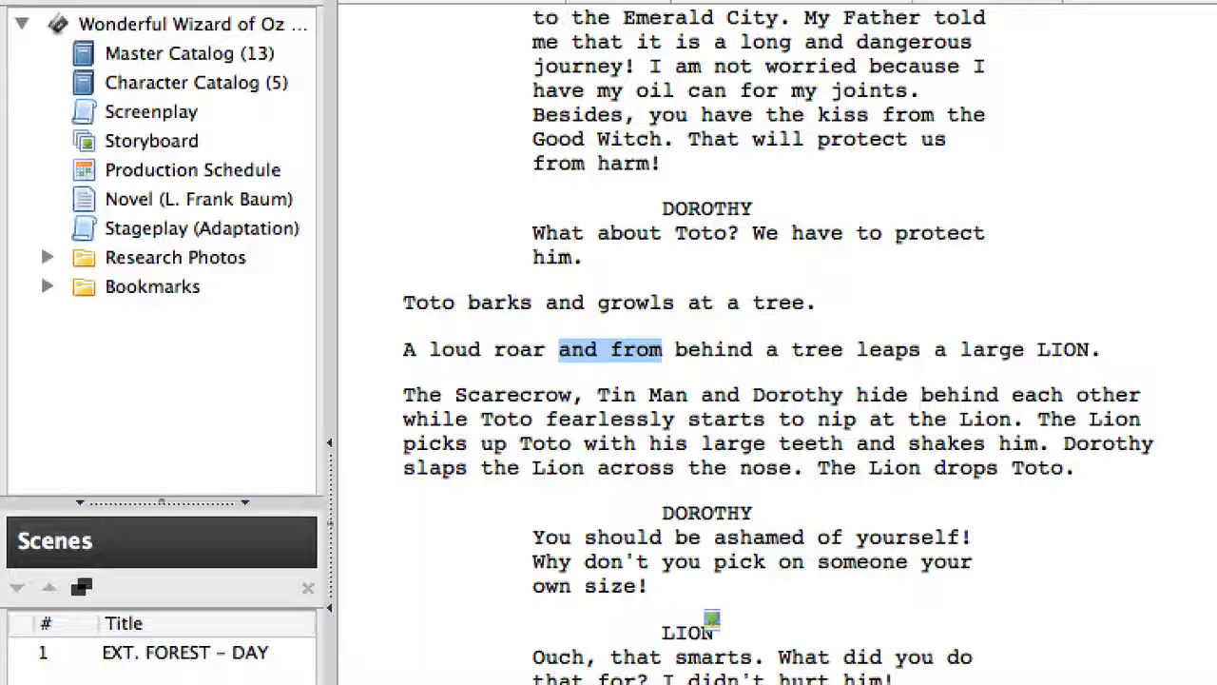
key(super+Left)
key(shift+Right)
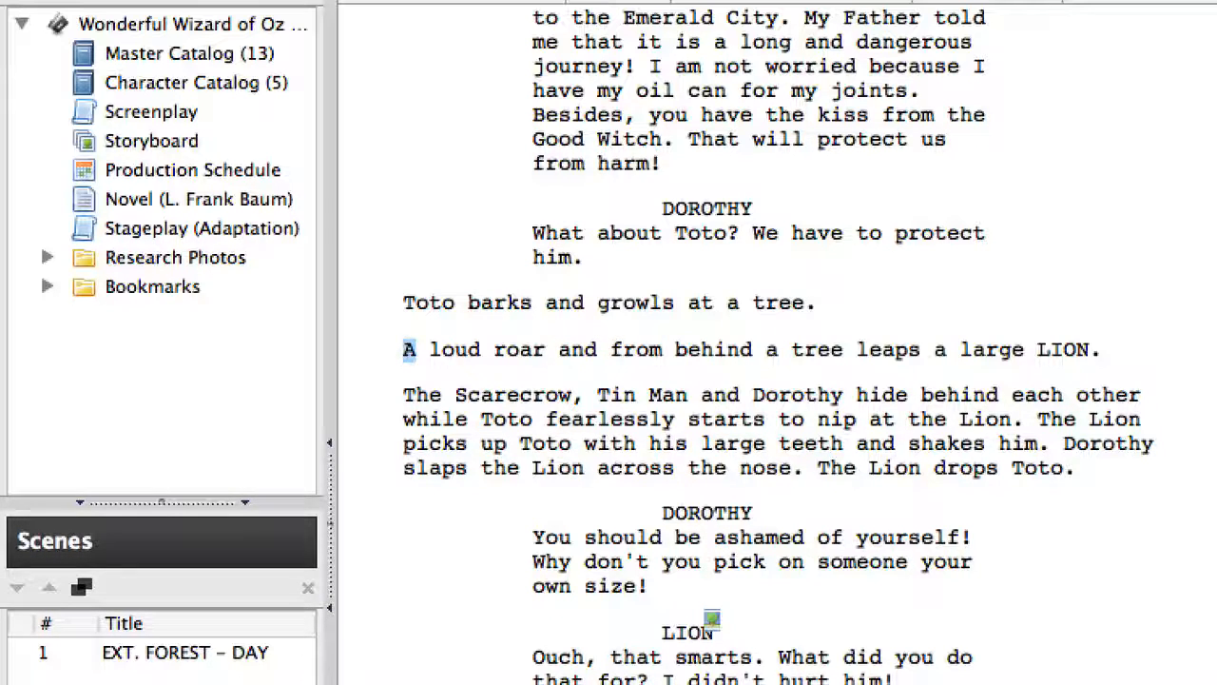
text(With a)
Replace "and" with a comma after "With a loud roar"
key(alt+Right)
key(alt+Right)
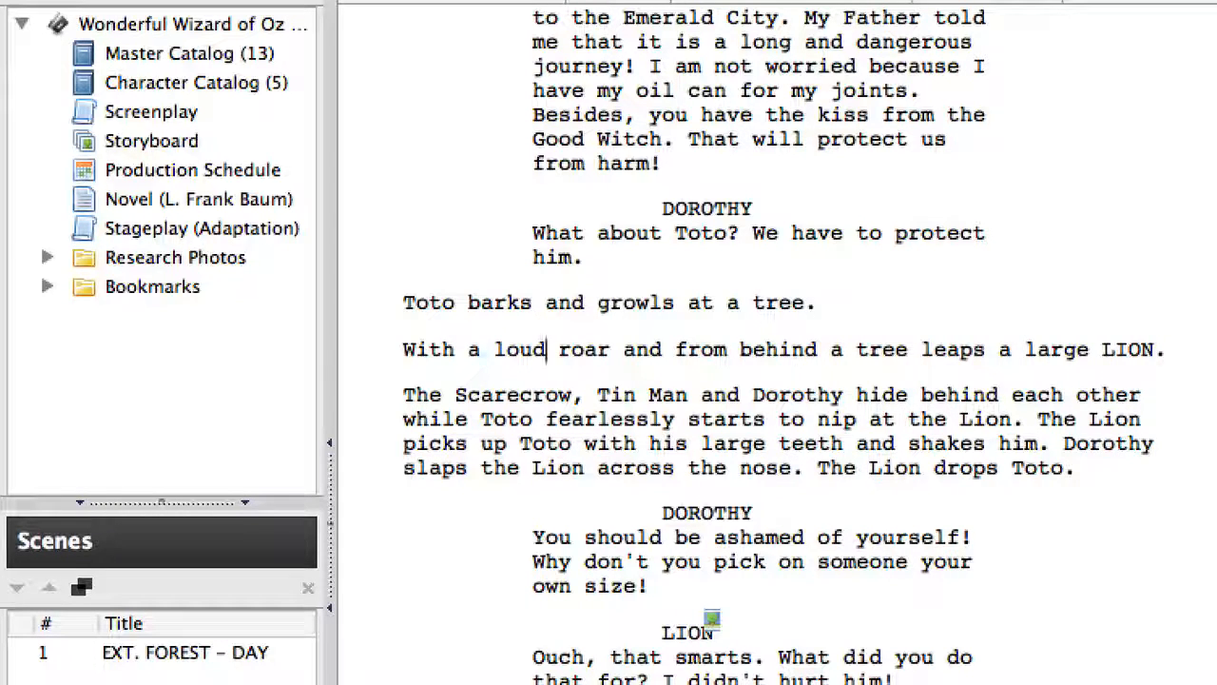
key(Right)
key(alt+shift+Right)
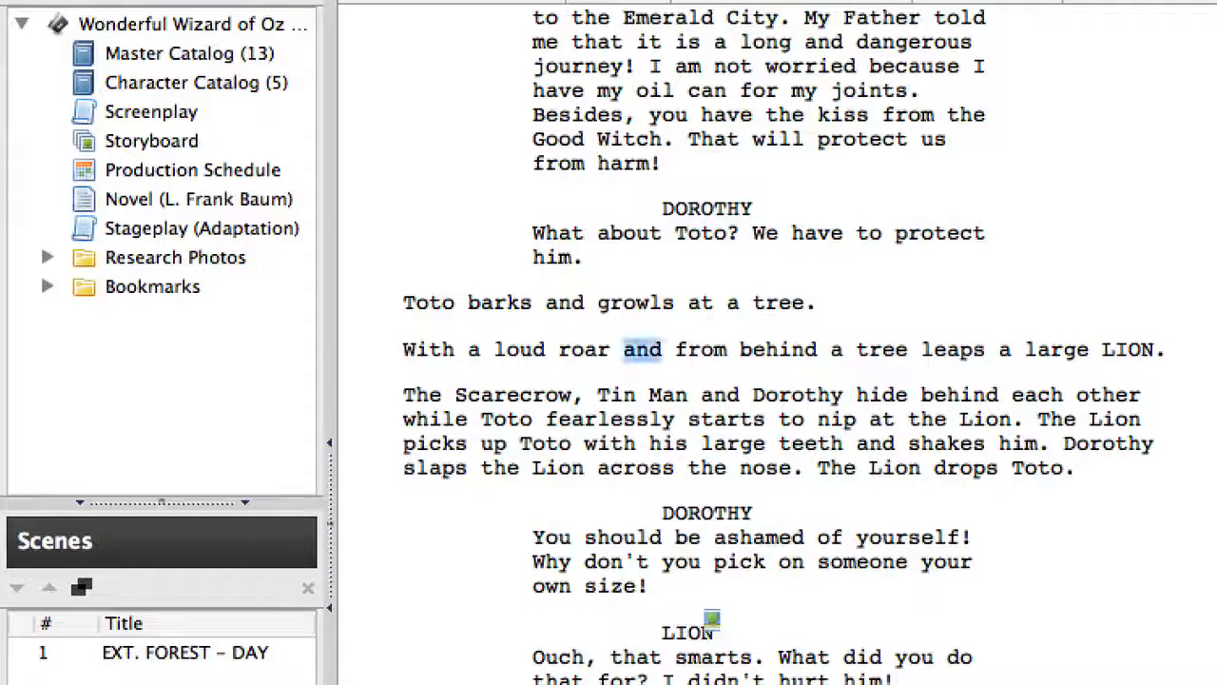
key(BackSpace)
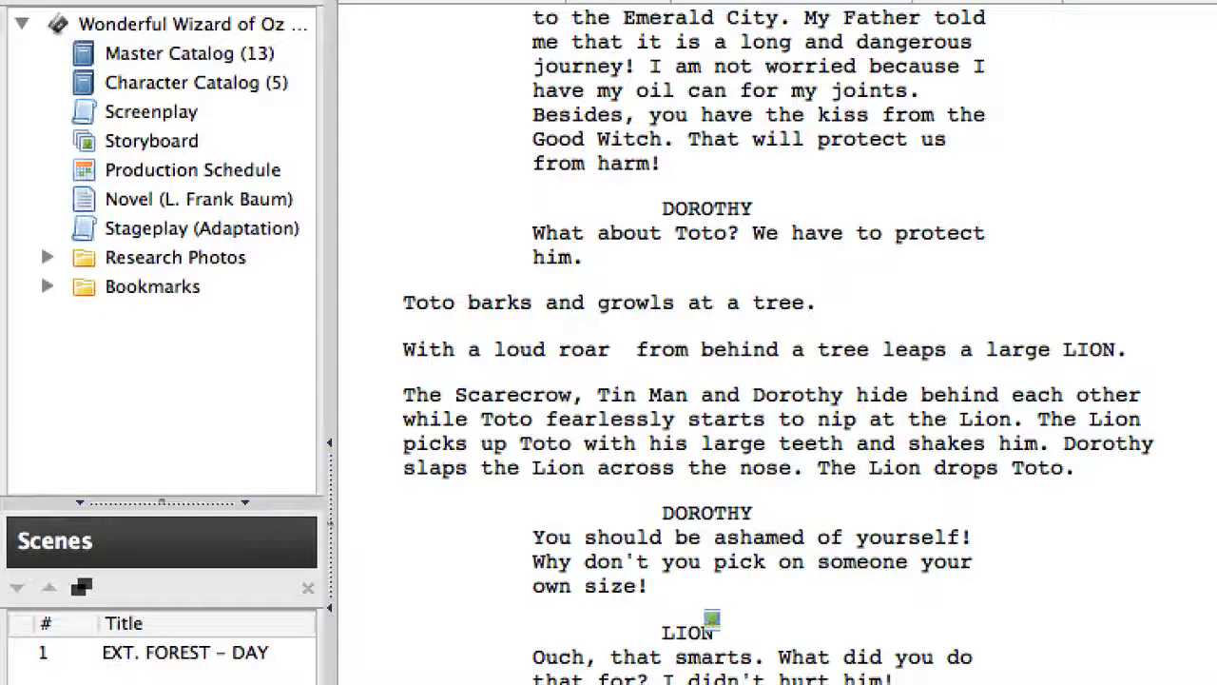
key(BackSpace)
text(,)
key(alt+Right)
key(alt+Right)
key(alt+Right)
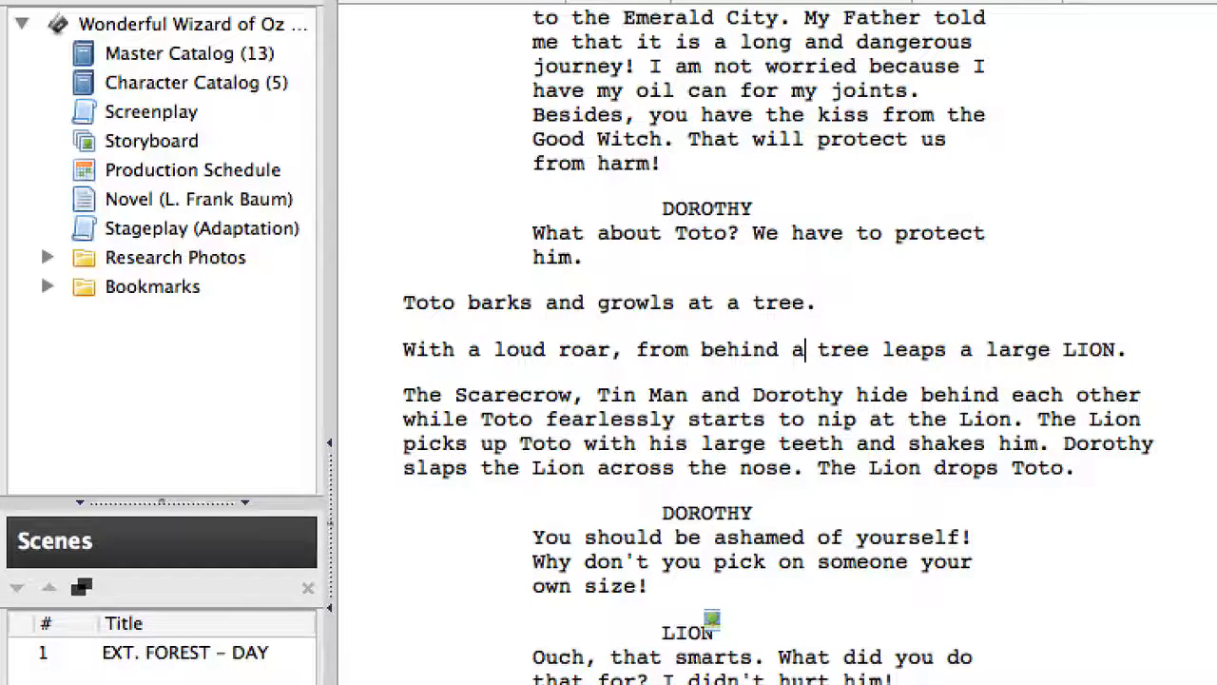
Change "starts to nip" to "nips" in the clause about Toto fearlessly facing the Lion
key(super+Right)
key(Down)
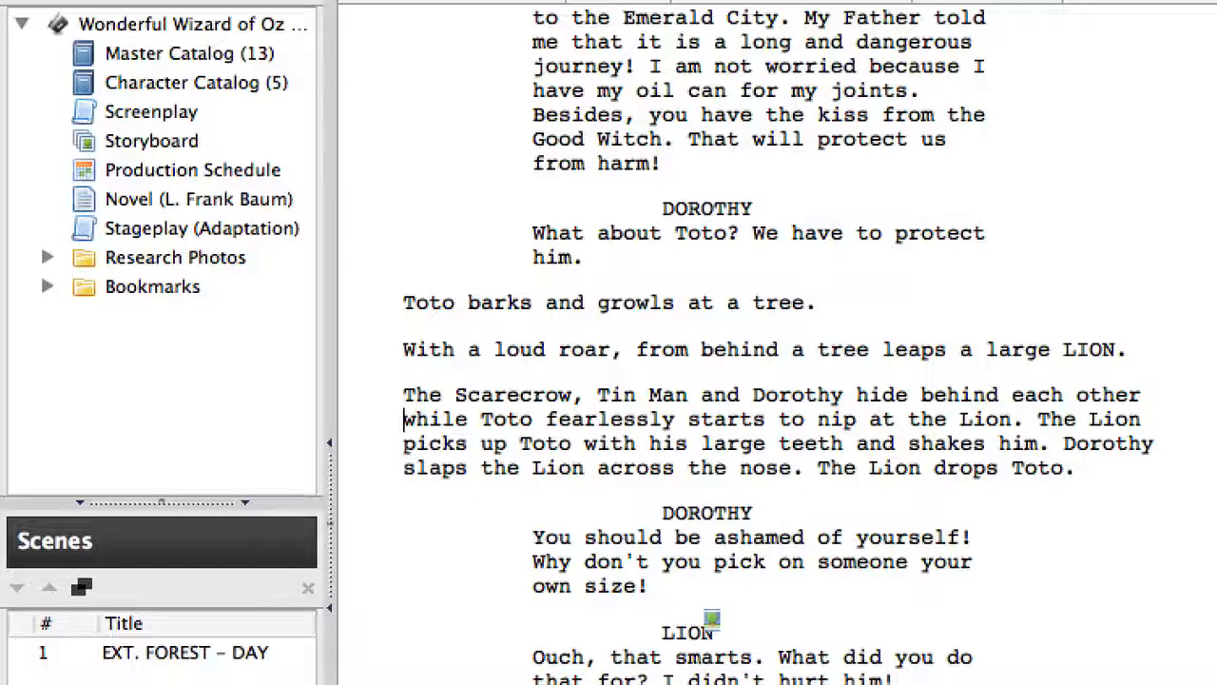
key(alt+Right)
key(alt+Right)
key(alt+Right)
key(alt+Right)
key(alt+Left)
key(shift+alt+Right)
key(shift+alt+Right)
key(shift+Right)
key(BackSpace)
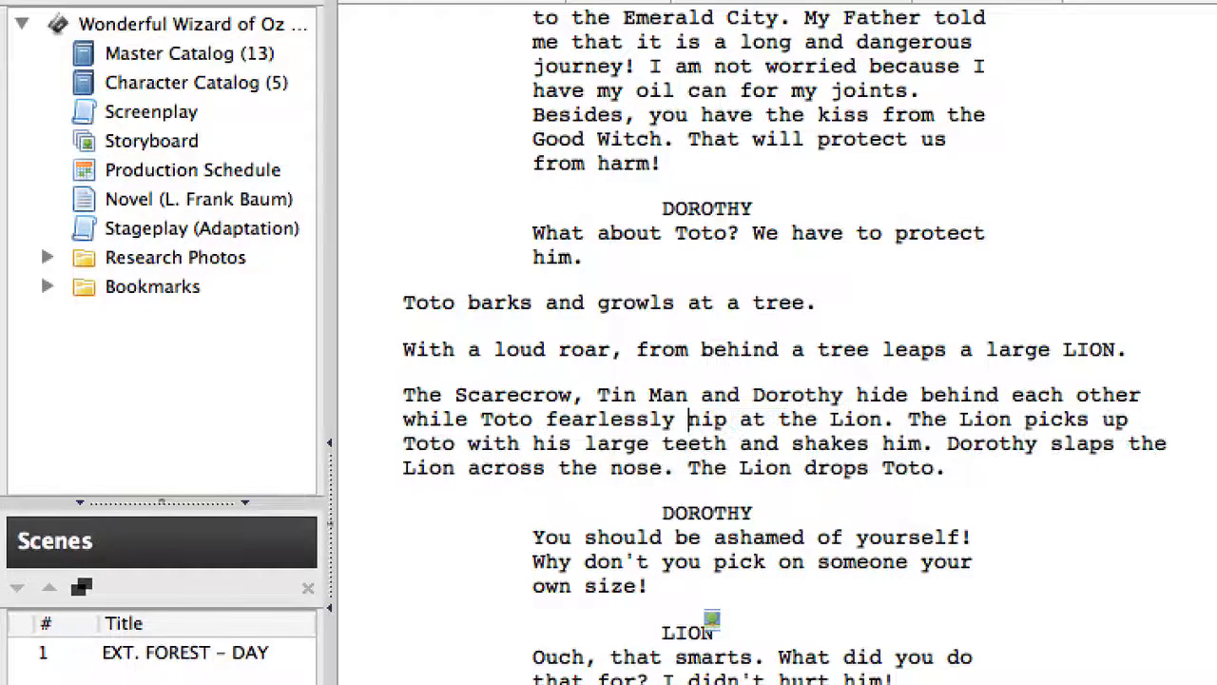
key(alt+Right)
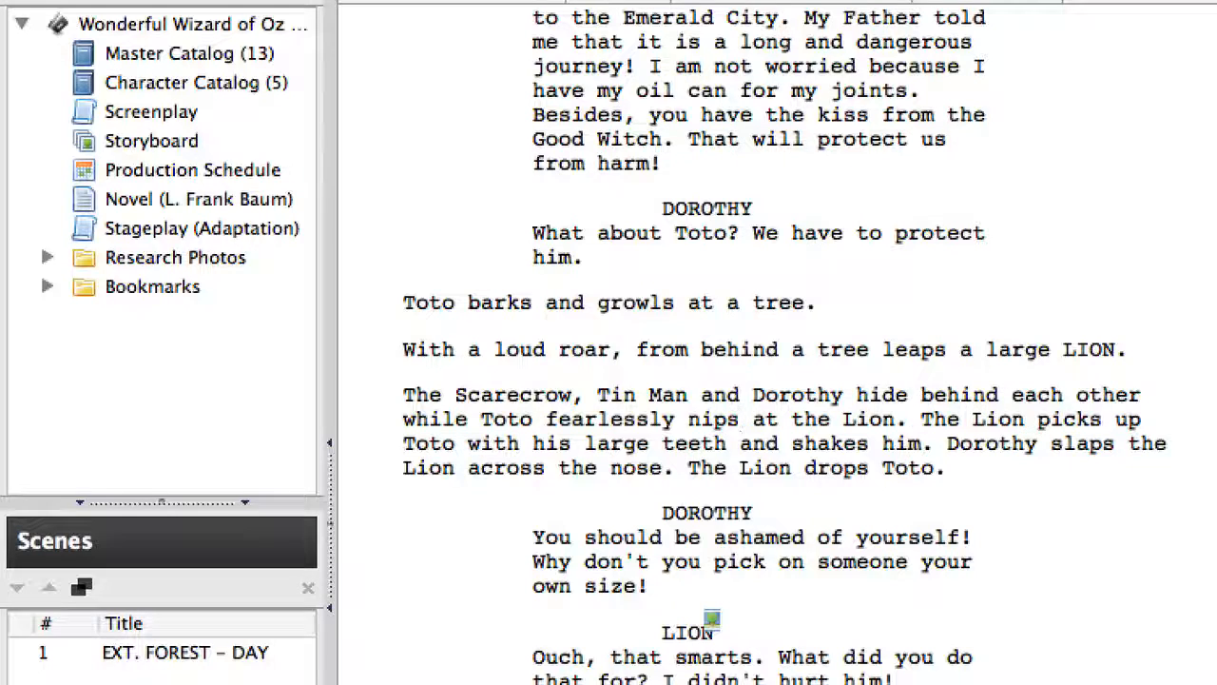
Split the Scarecrow paragraph before "The Lion picks up Toto" so that sentence begins a new paragraph
key(alt+Right)
key(alt+Right)
key(alt+Right)
key(super+shift+Left)
key(super+shift+Right)
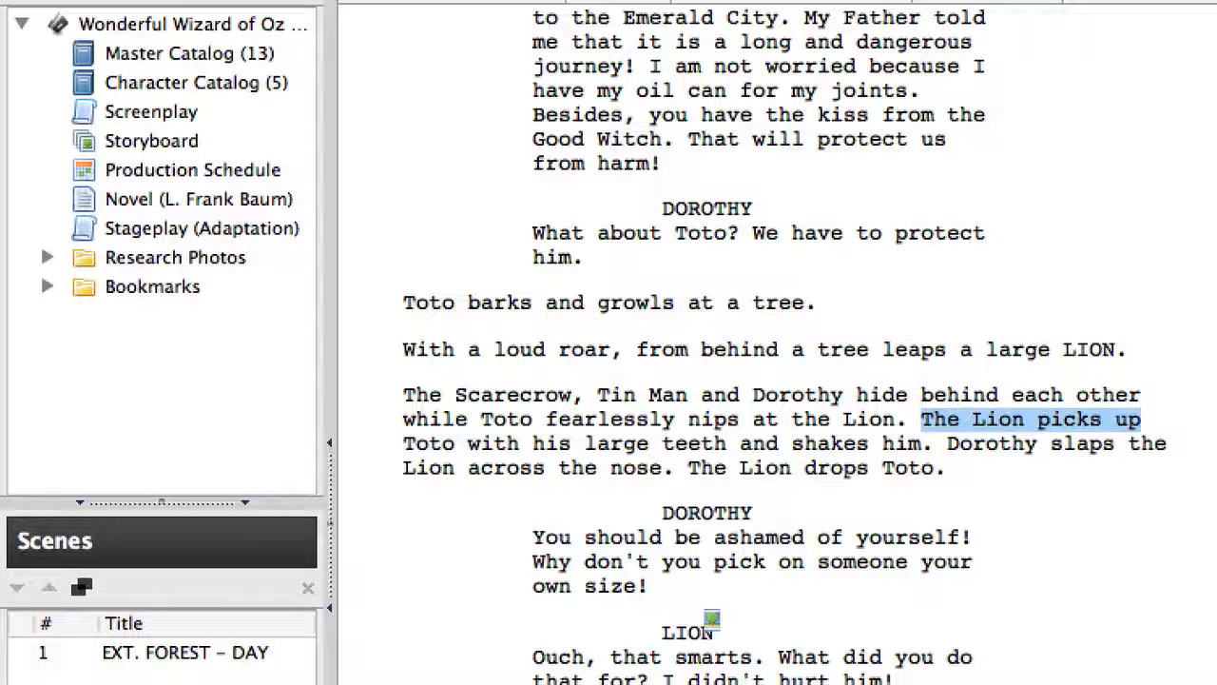
key(Left)
key(Return)
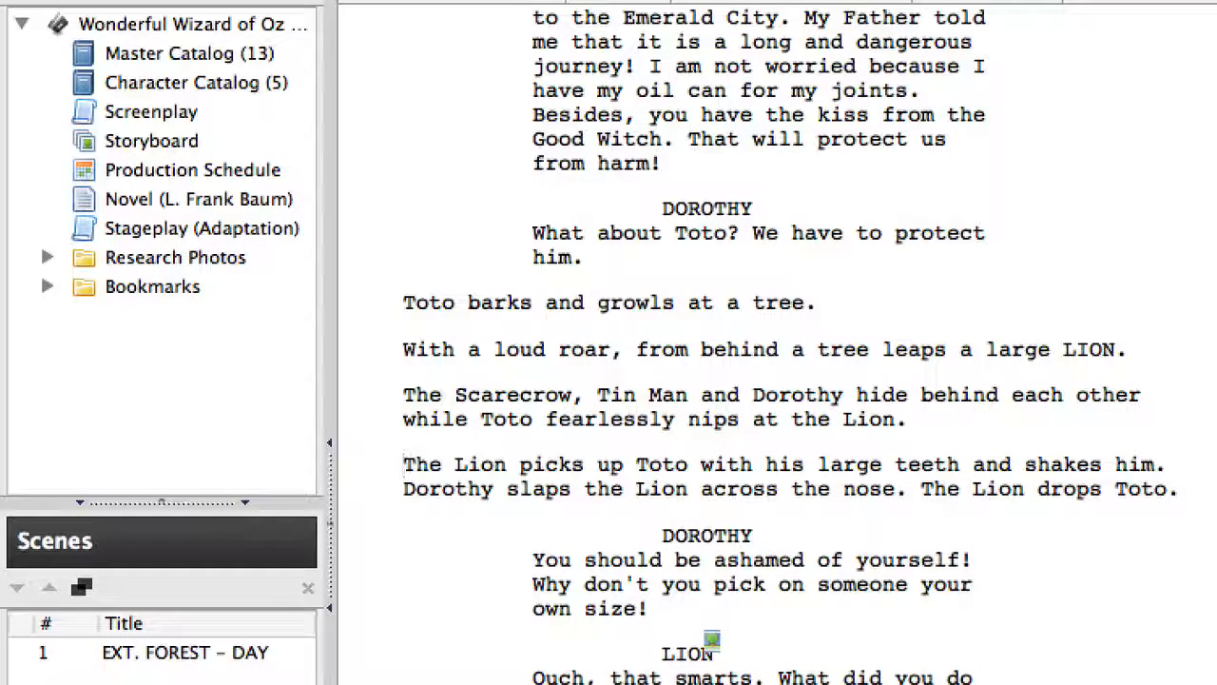
Insert a comma after "hide behind each other" in the Scarecrow paragraph
key(Up)
key(Up)
key(Up)
key(shift+Down)
key(shift+Down)
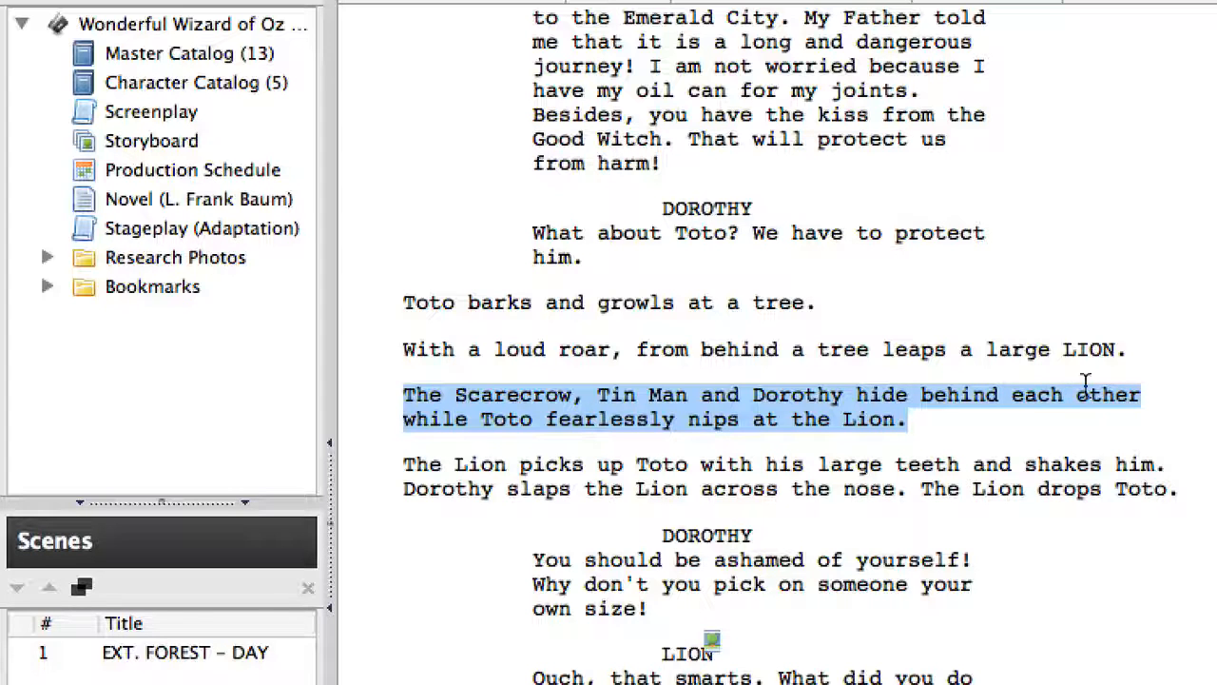
click(943, 425)
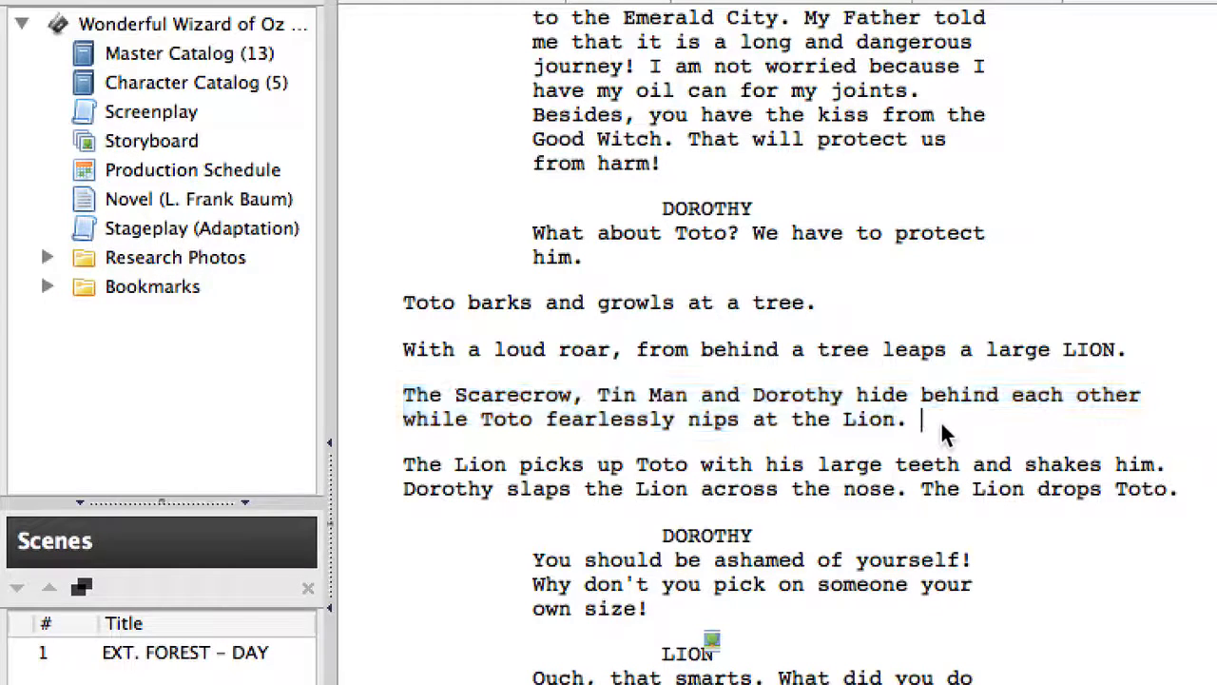
click(1193, 397)
text(,)
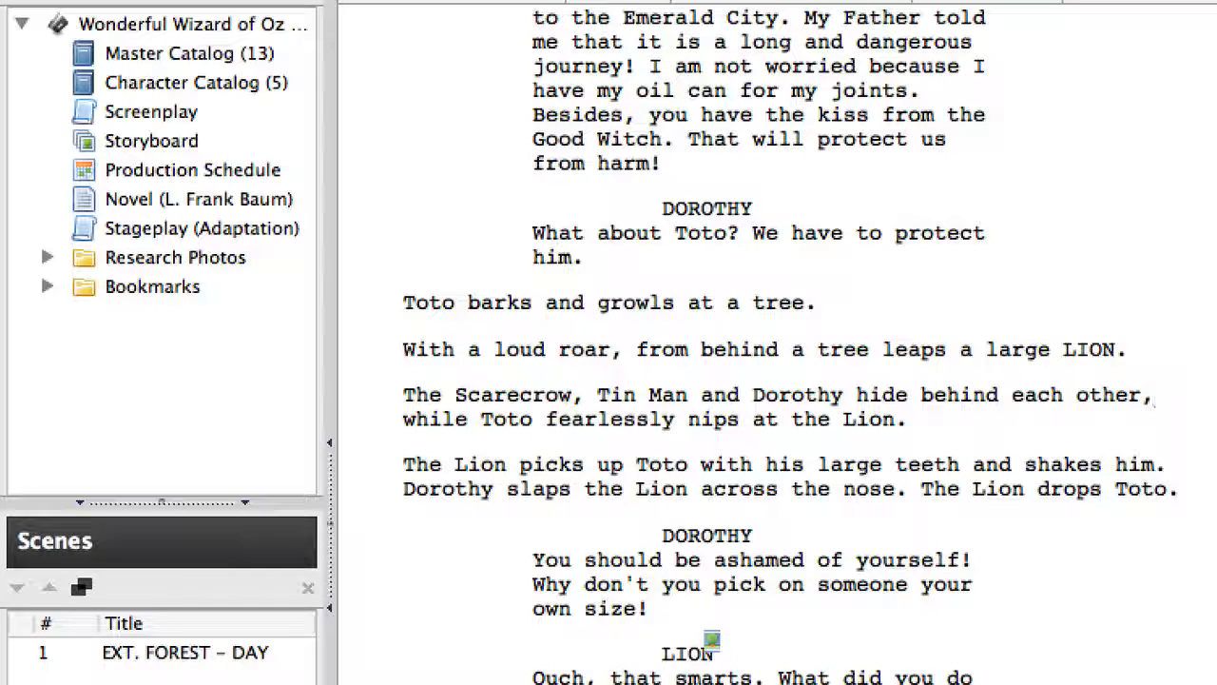
Review the two clauses of the Scarecrow paragraph, before and after the comma, by highlighting each one
click(922, 419)
key(shift+super+Left)
key(Left)
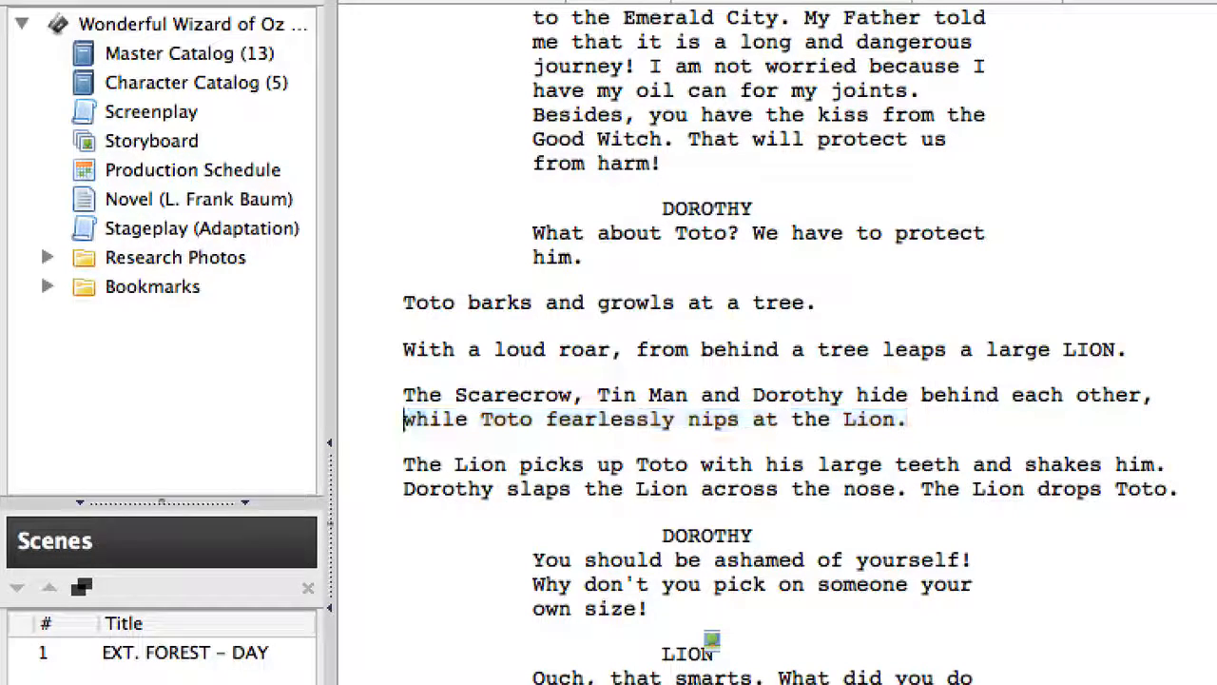
key(Left)
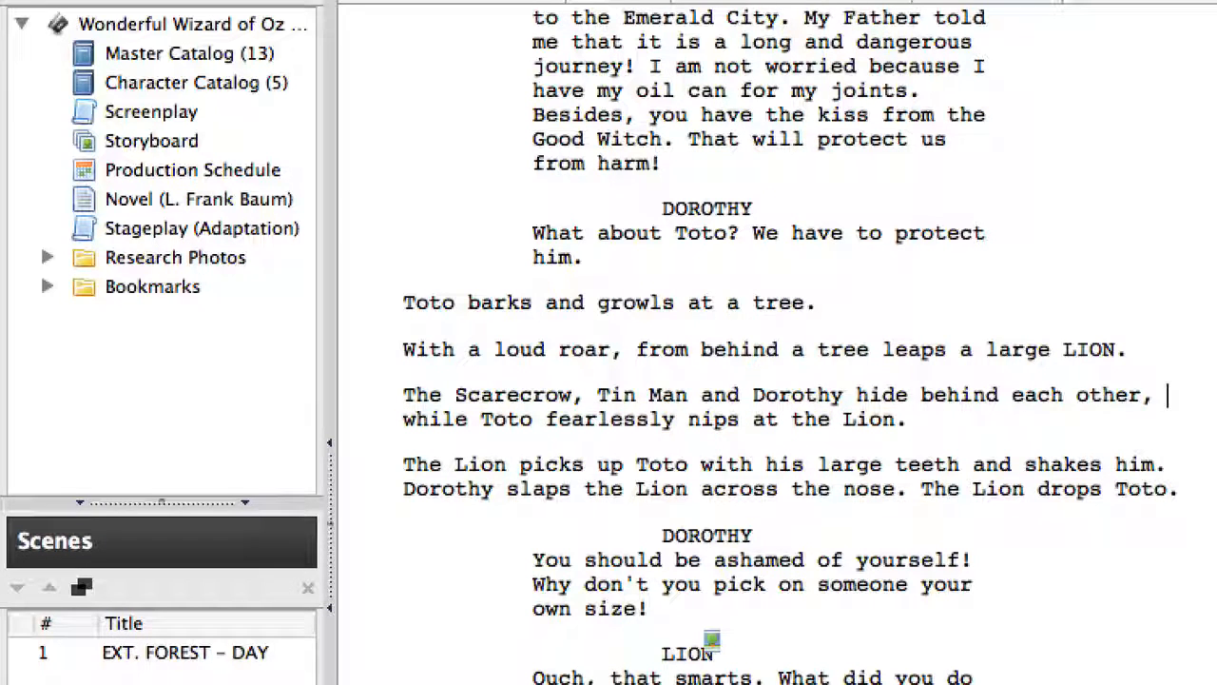
key(shift+super+Left)
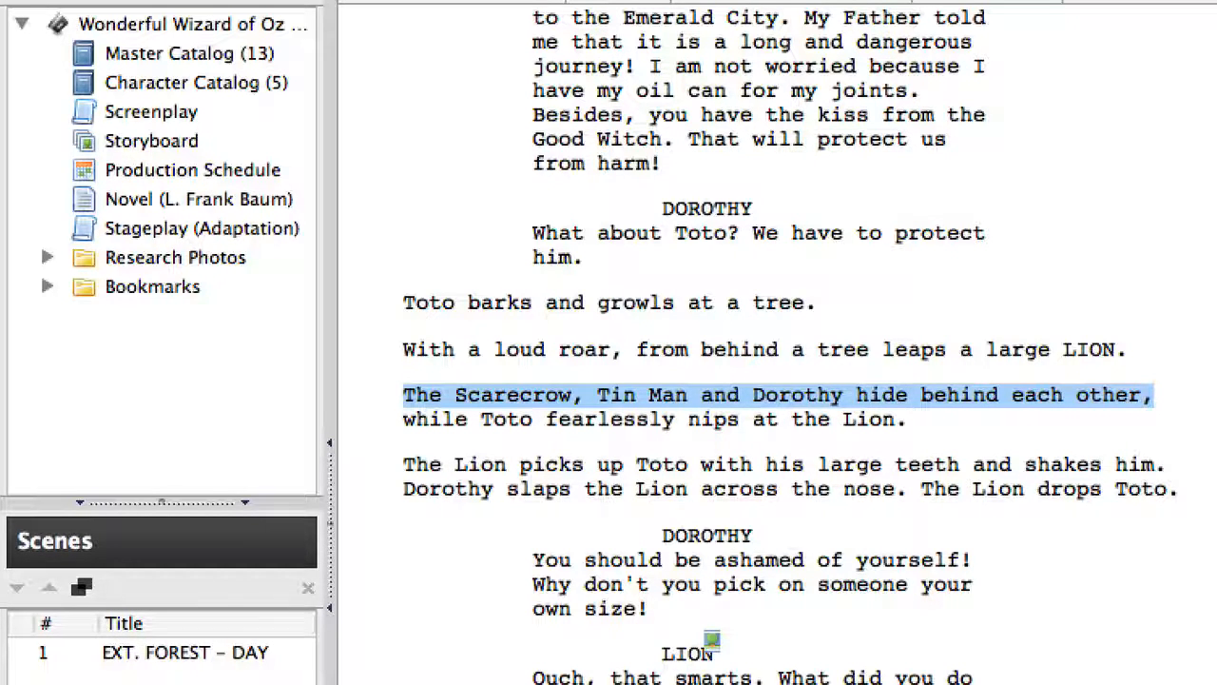
key(Right)
key(Down)
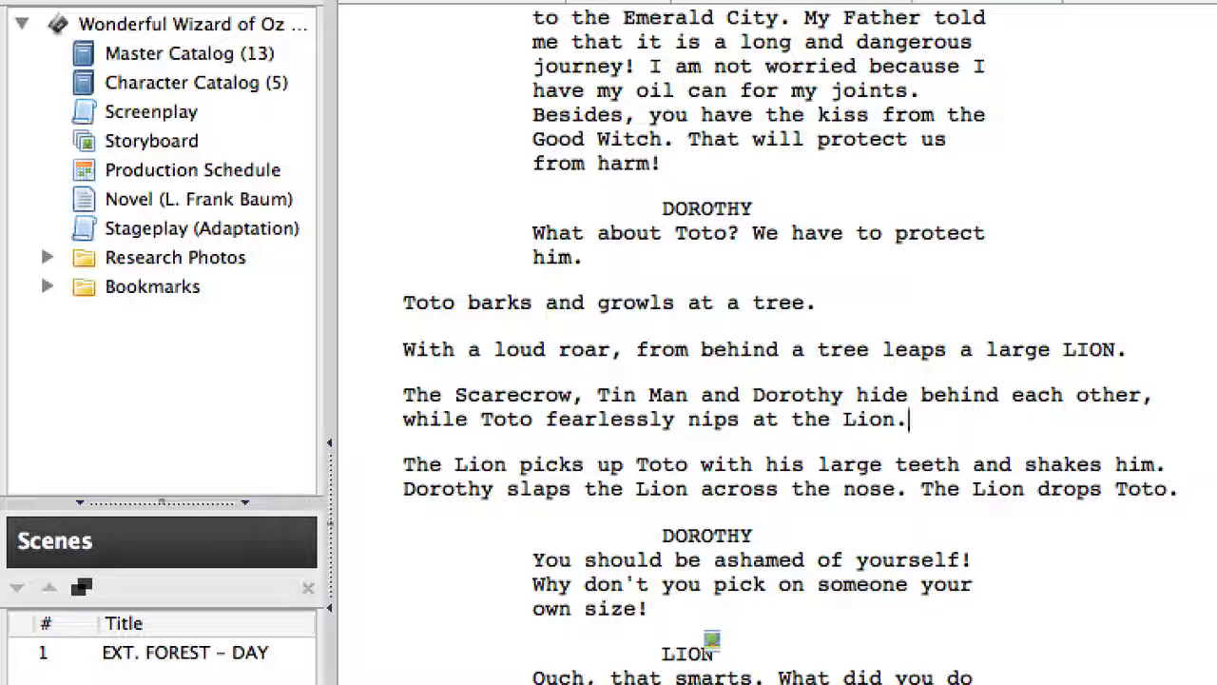
key(shift+super+Left)
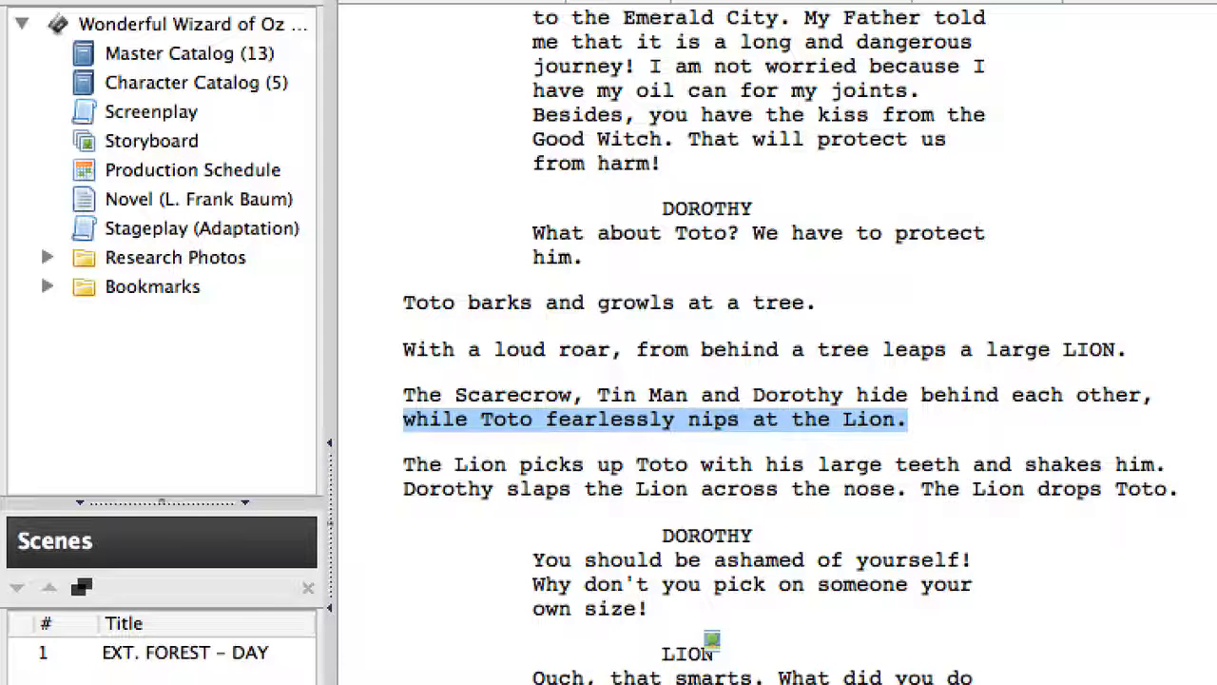
key(Right)
key(Right)
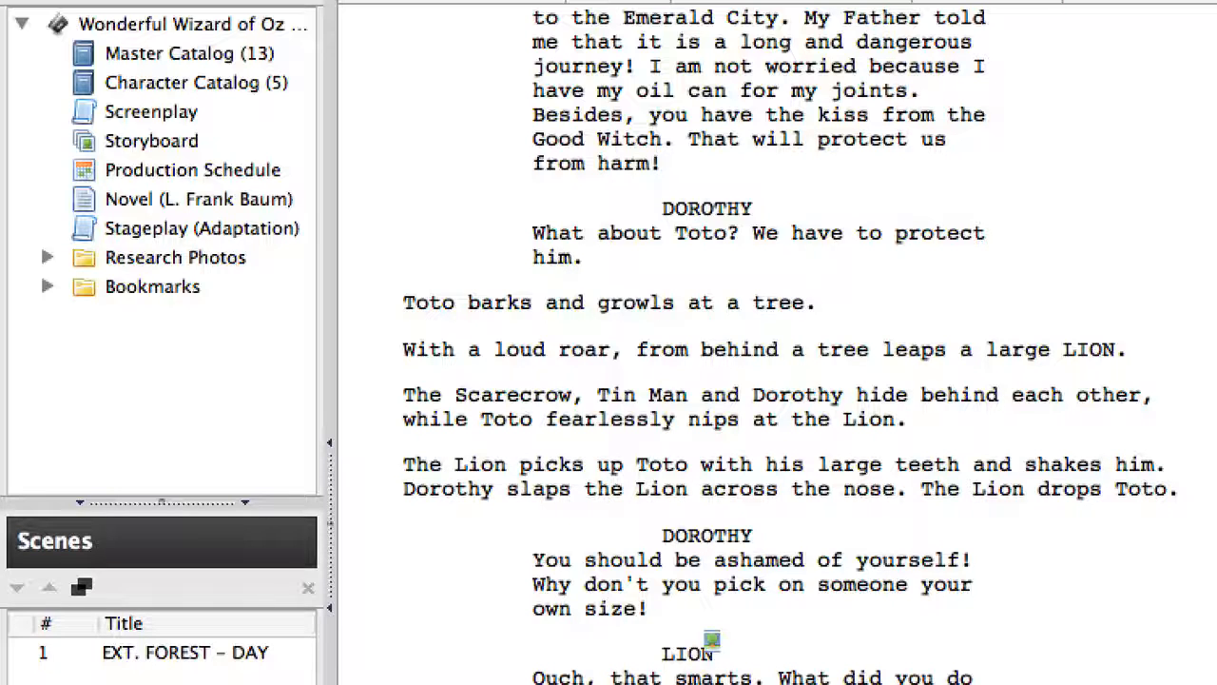
Insert a comma after "large teeth" in the sentence about the Lion picking up Toto
key(Down)
key(Left)
key(alt+Left)
key(alt+Left)
key(alt+Left)
key(Left)
text(,)
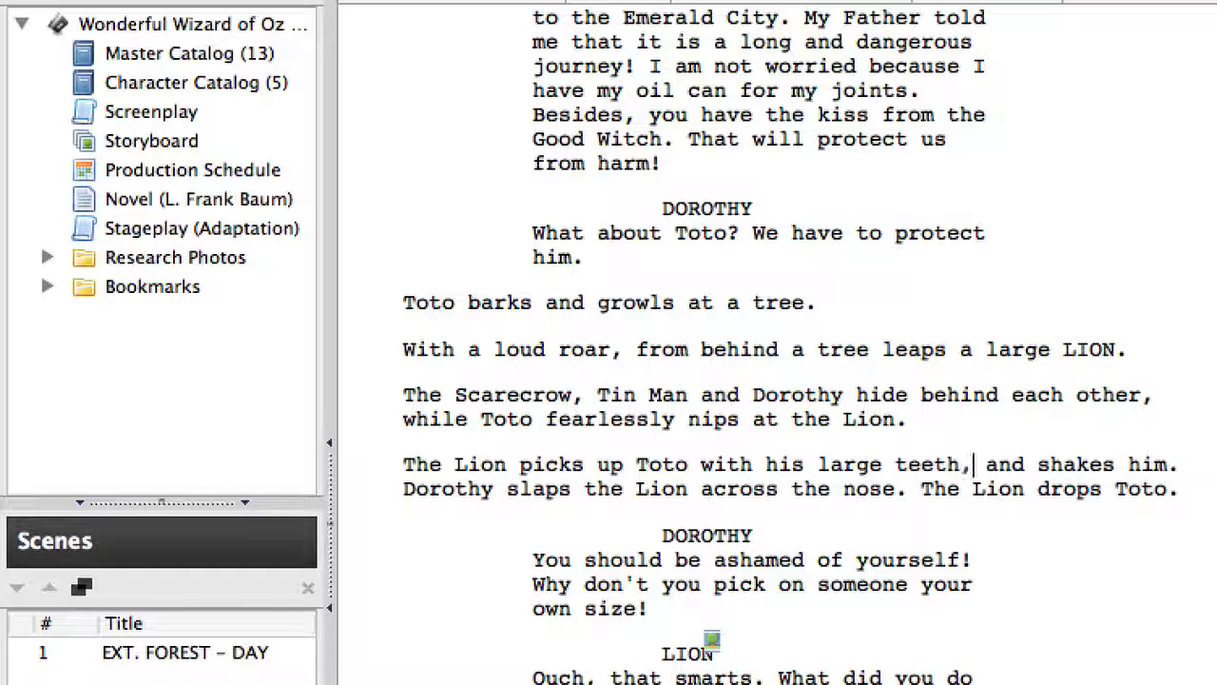
Read word by word through the rest of the paragraph about the Lion picking up and shaking Toto
key(alt+Right)
key(alt+Right)
key(alt+Right)
key(alt+Right)
key(alt+Right)
key(alt+Right)
key(alt+Right)
key(alt+Right)
key(alt+Right)
key(Right)
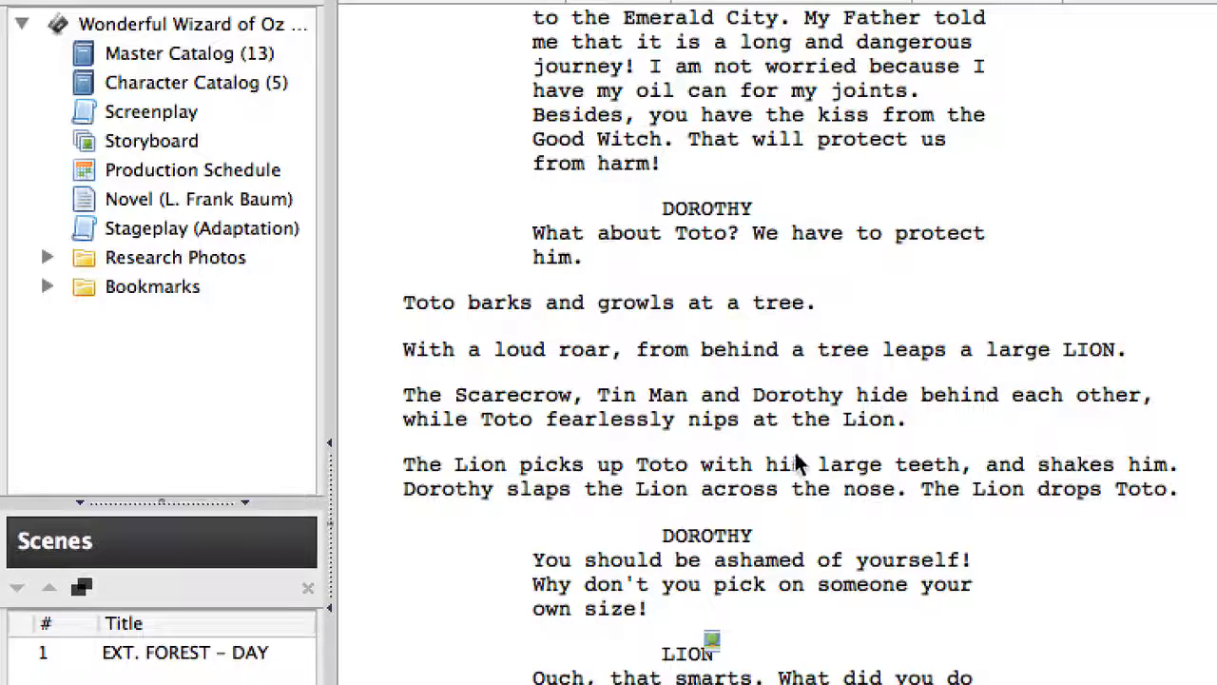
Delete the comma after "large teeth" and insert it again at the same place
drag(973, 470, 963, 470)
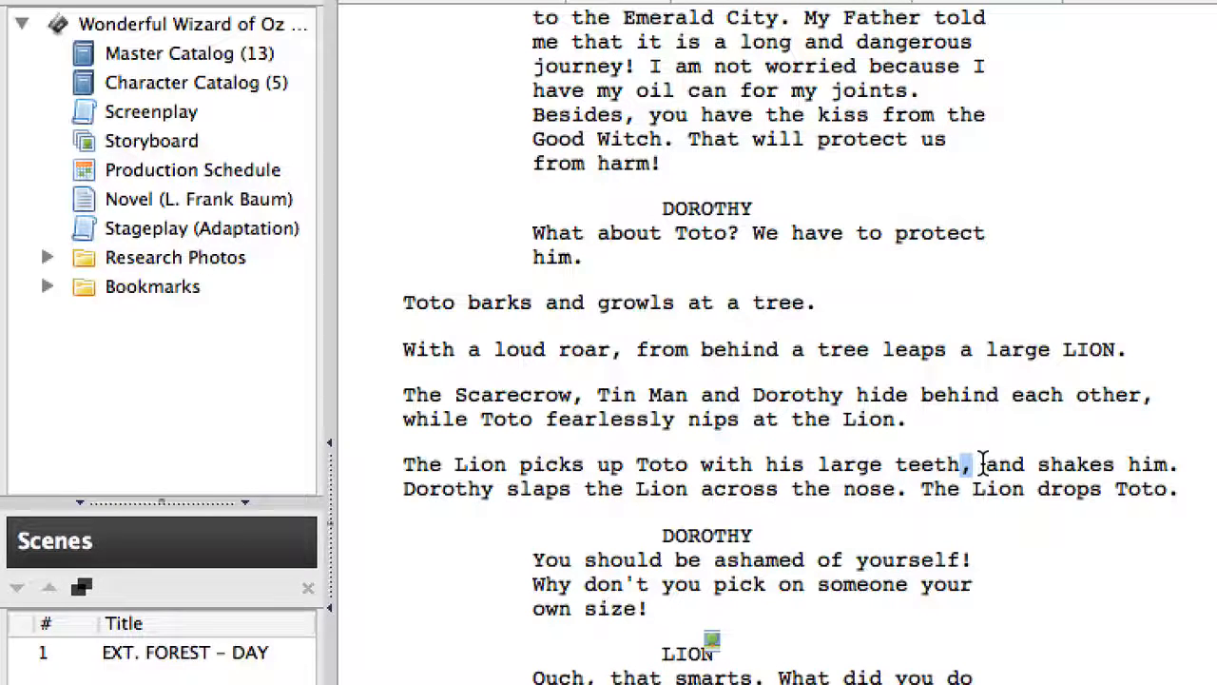
key(BackSpace)
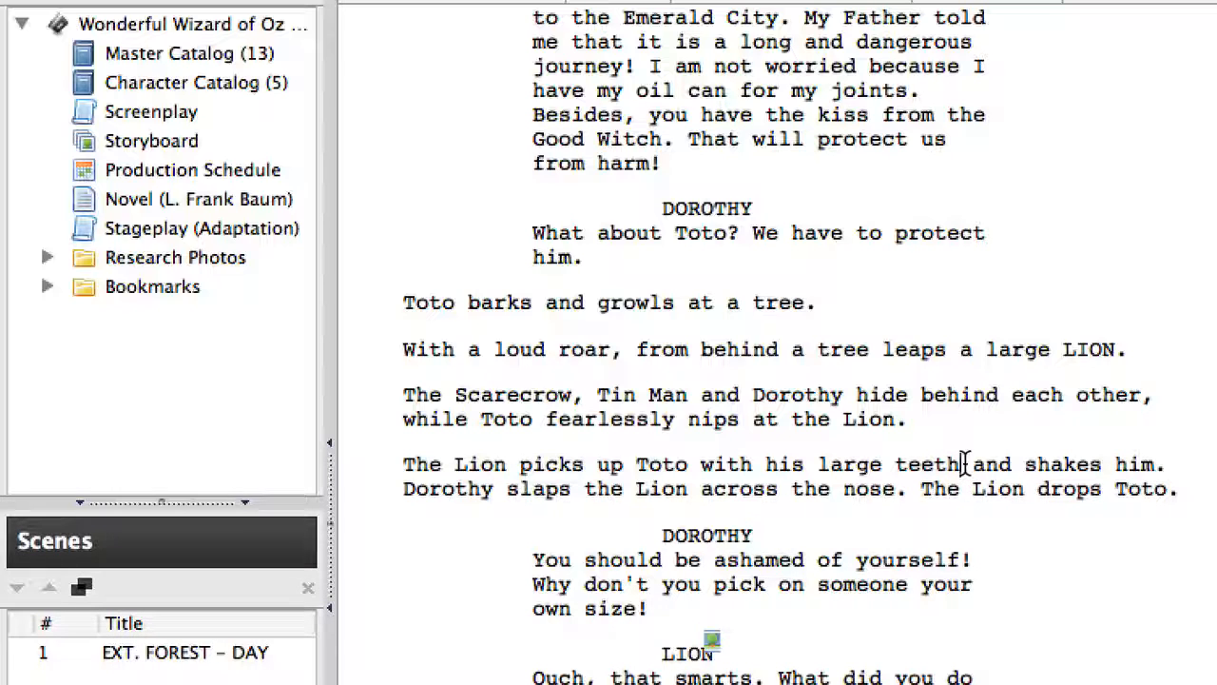
text(,)
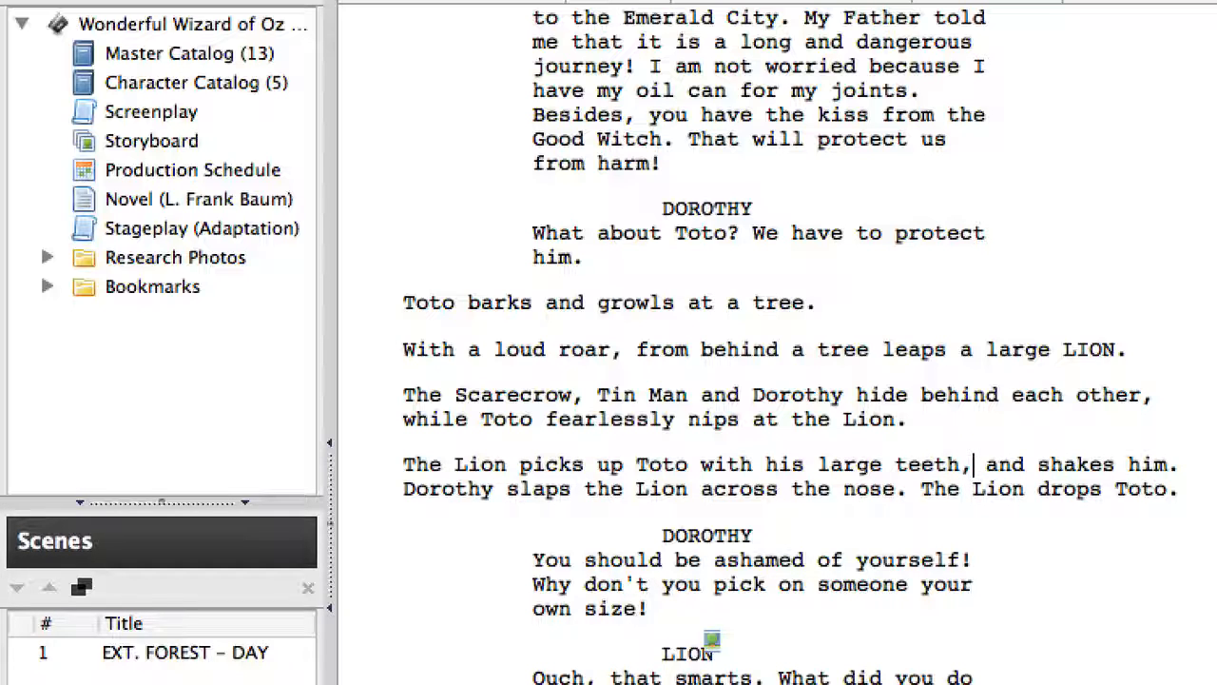
Split the Lion paragraph so that "Dorothy slaps the Lion across the nose." and "The Lion drops Toto." each begin a new paragraph
key(Left)
key(Left)
key(Left)
key(Left)
key(Left)
key(Left)
key(Left)
key(Left)
click(1185, 466)
key(Right)
key(Right)
key(Return)
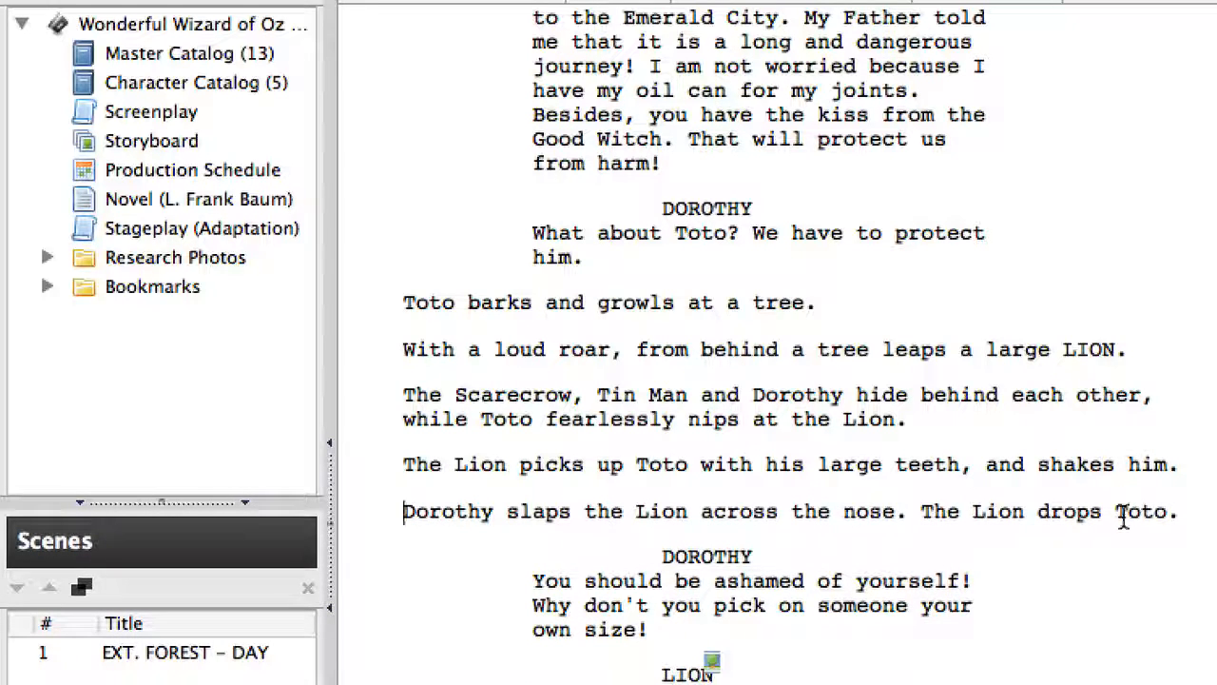
click(921, 511)
key(Return)
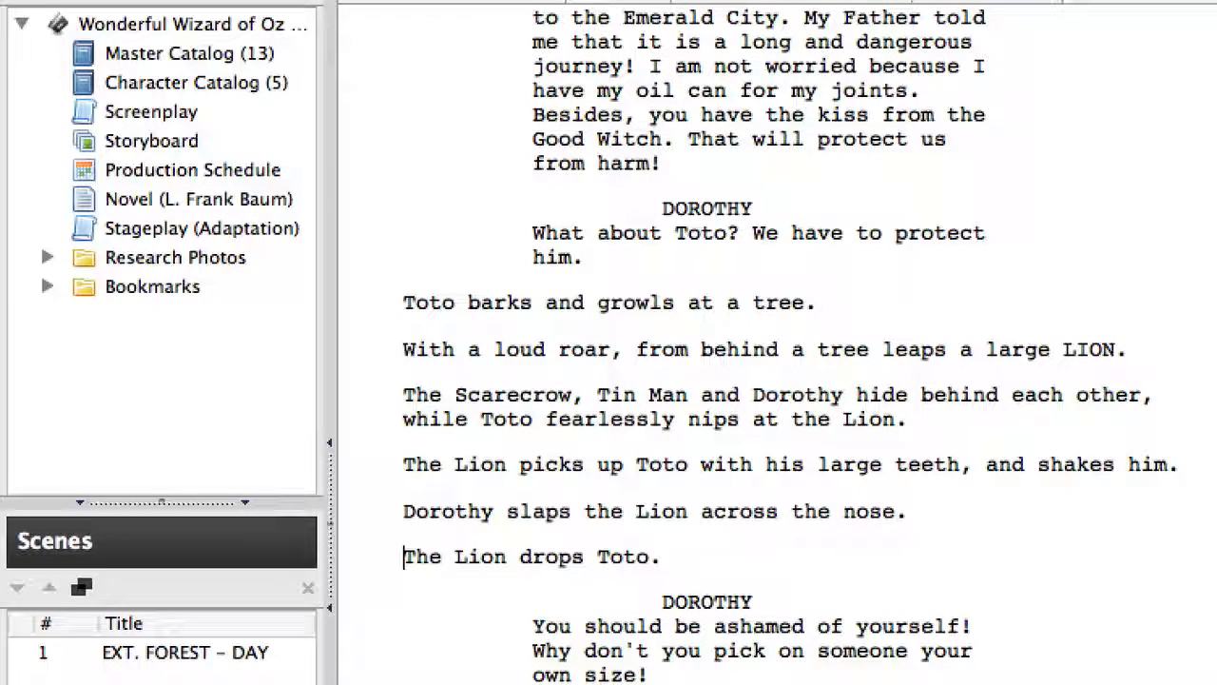
Review the three separated action paragraphs, from "The Lion picks up Toto" to "The Lion drops Toto."
key(Up)
key(Down)
key(Up)
key(Up)
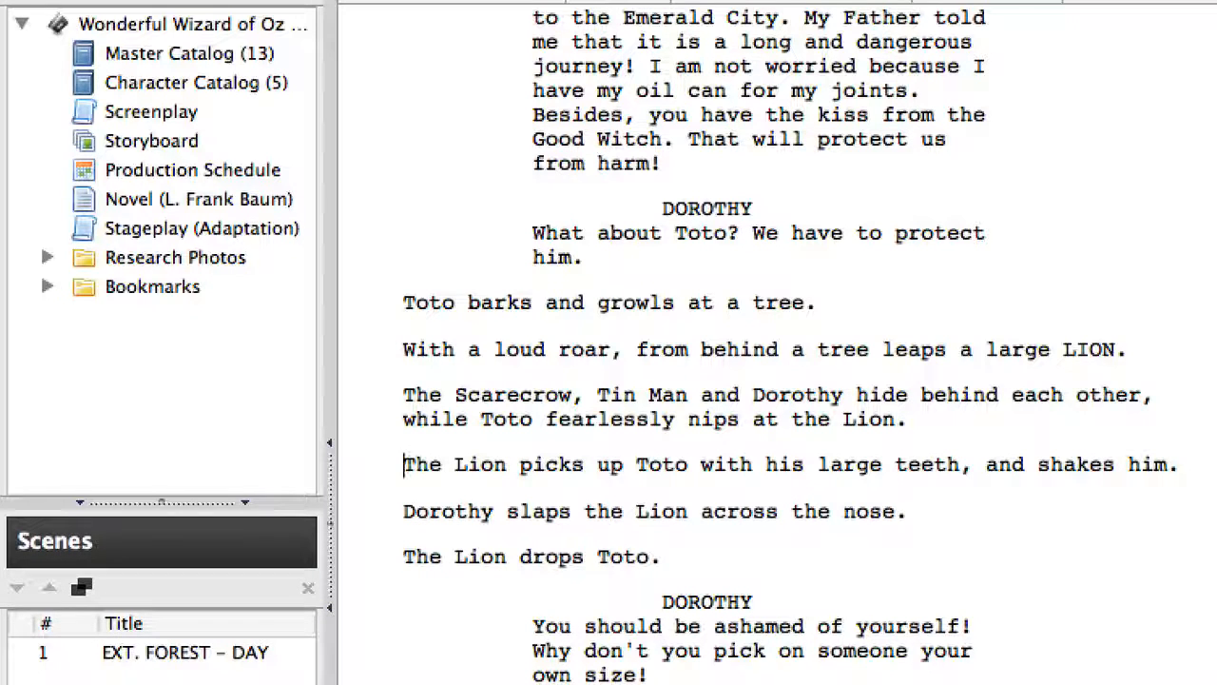
key(Down)
key(Down)
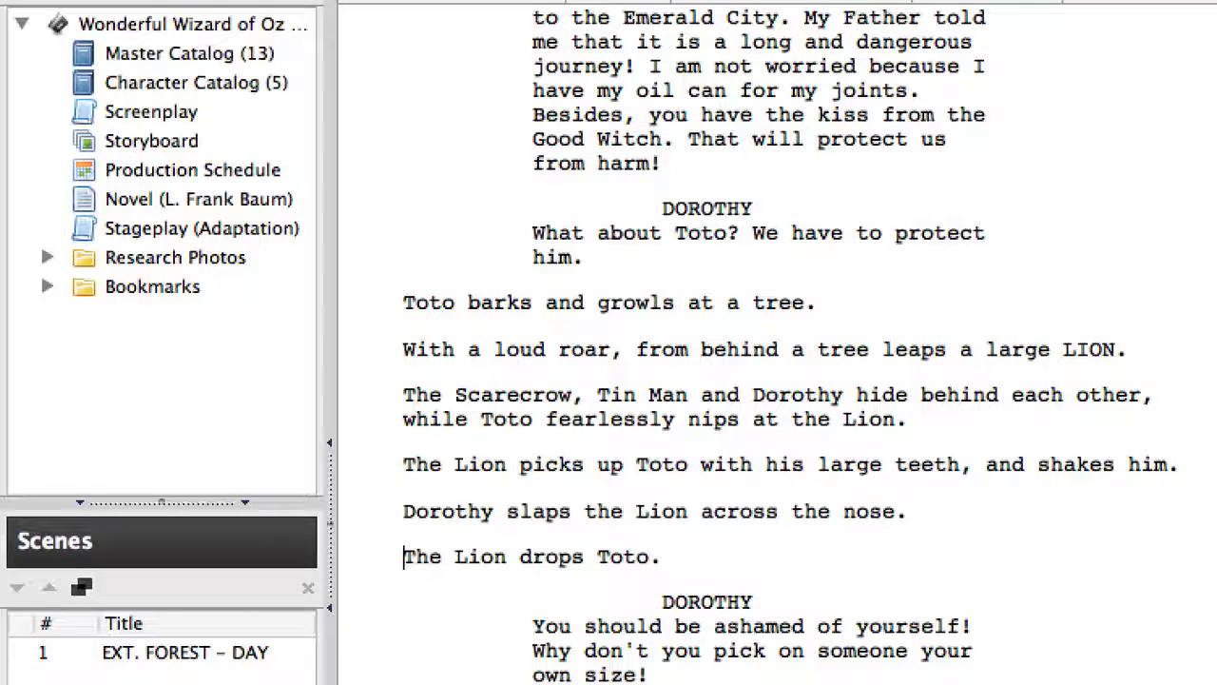
Review the whole action block from "Toto barks and growls at a tree." through "The Lion drops Toto." by highlighting it
key(Up)
key(Up)
key(Up)
key(Up)
key(Up)
key(Up)
key(Up)
key(Right)
key(Right)
key(Down)
key(super+Left)
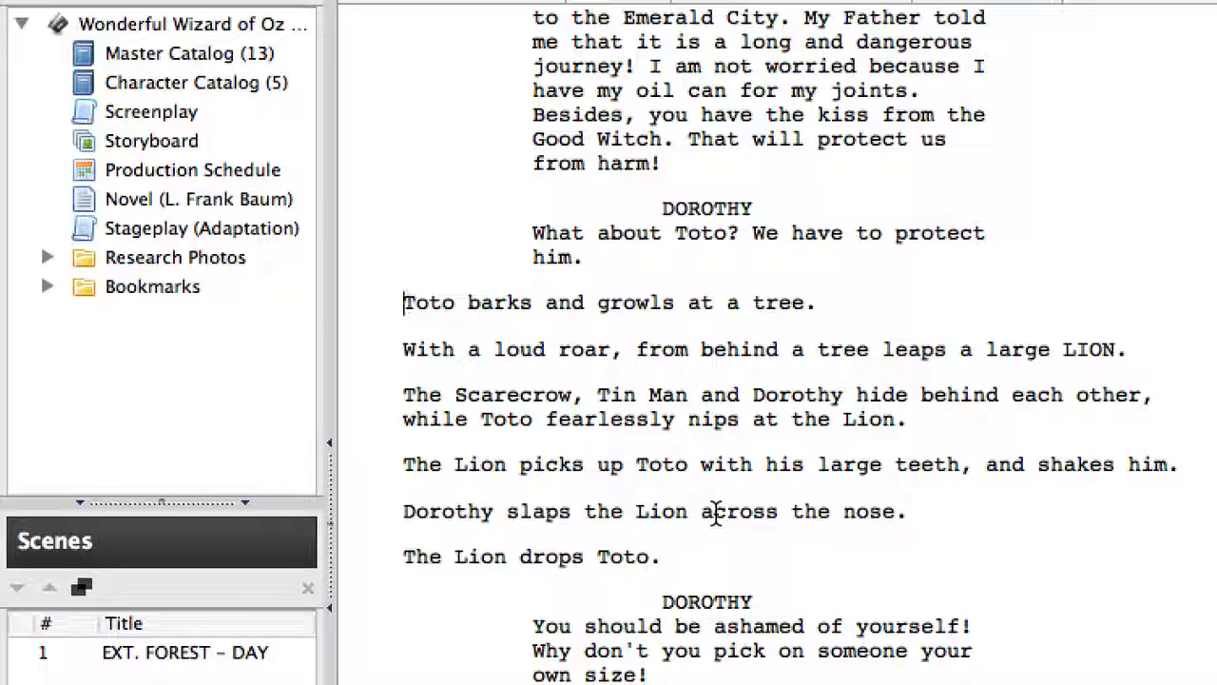
key(shift+Down)
key(shift+Down)
key(shift+Down)
key(shift+Down)
key(shift+Down)
key(shift+Down)
key(shift+Down)
key(shift+Down)
key(shift+Down)
key(shift+Down)
key(shift+Down)
key(shift+Down)
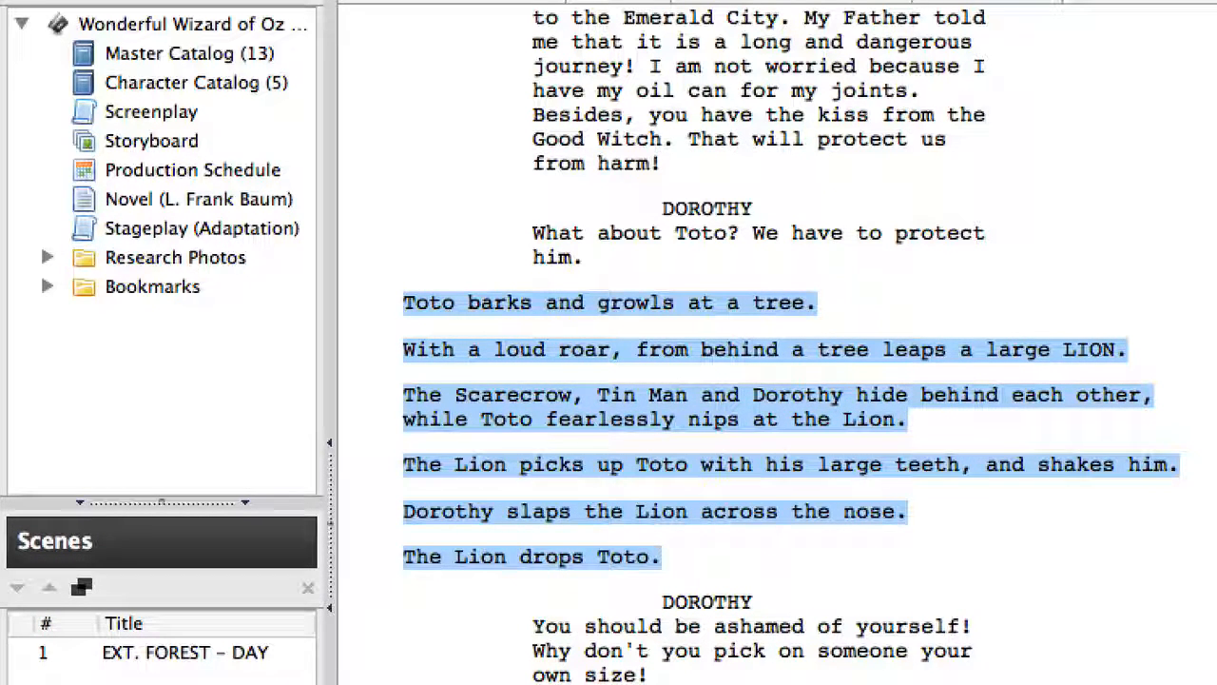
click(736, 559)
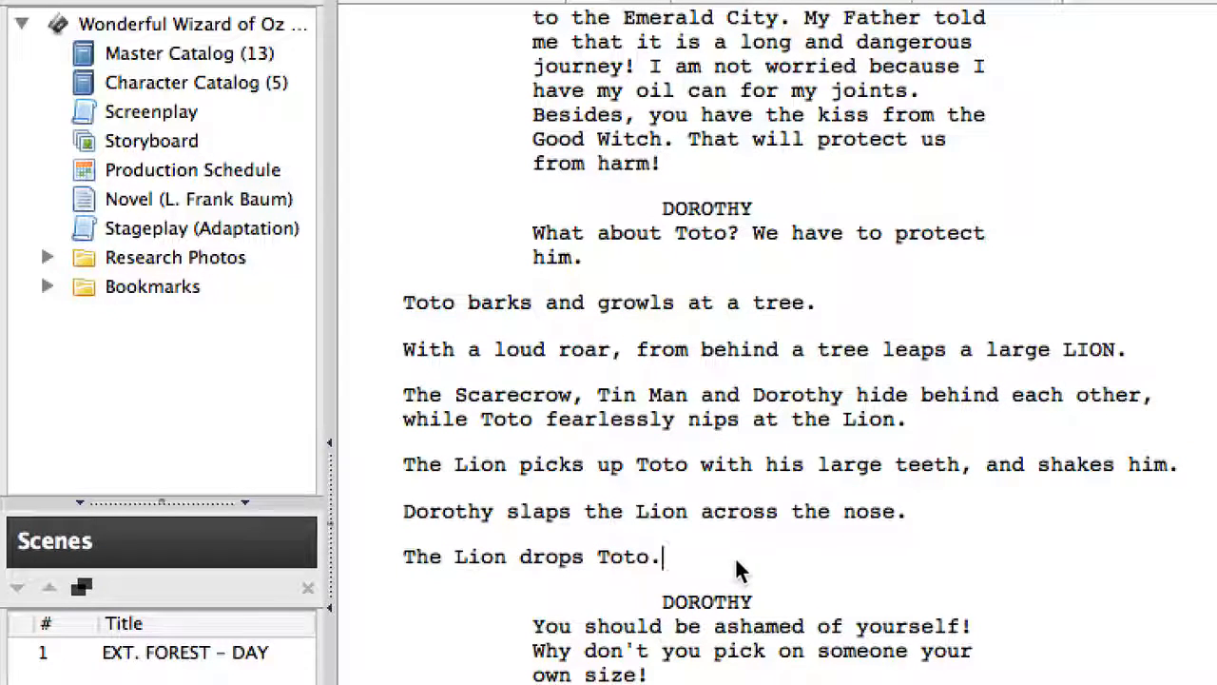
Insert a comma after "Dorothy picks up Toto" in the action line about her holding him, and check the sentence
scroll(737, 561, down, 10)
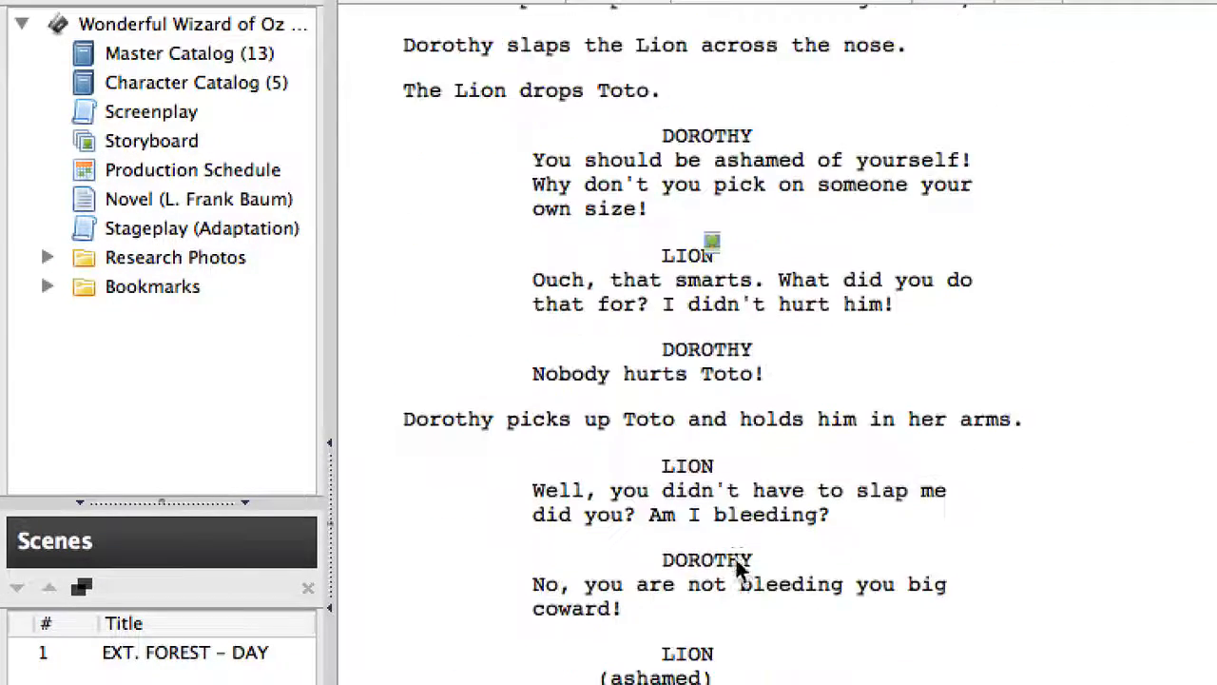
scroll(737, 569, down, 10)
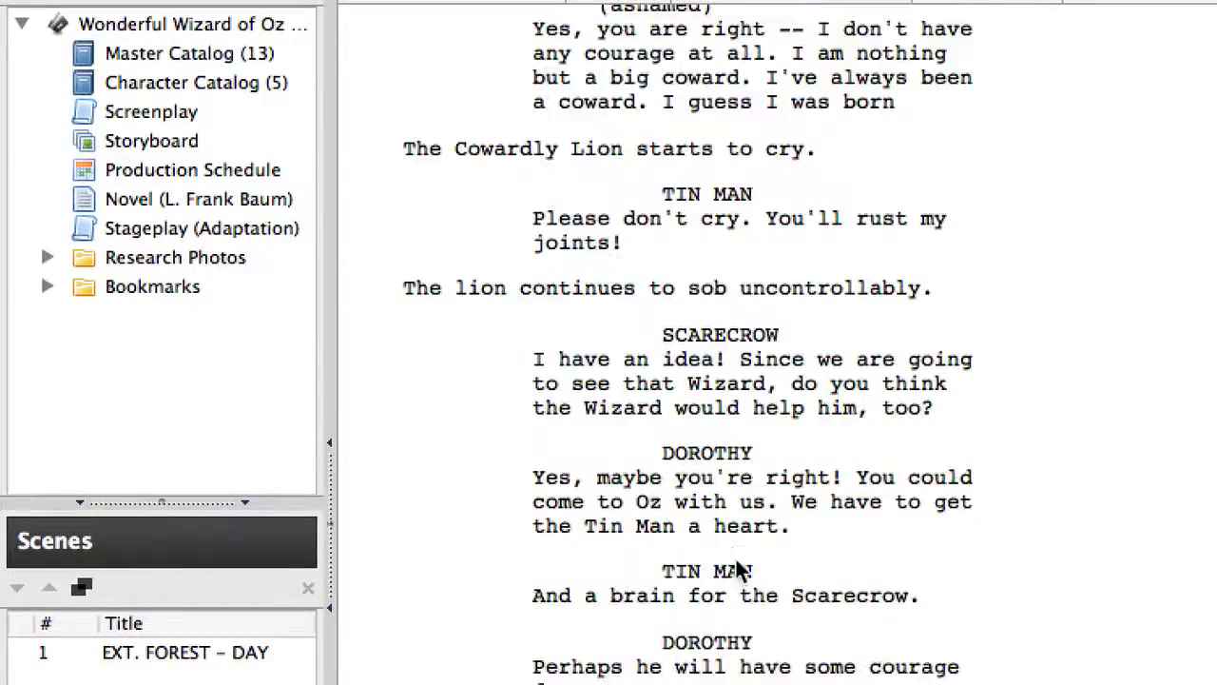
scroll(737, 568, up, 6)
scroll(735, 556, up, 13)
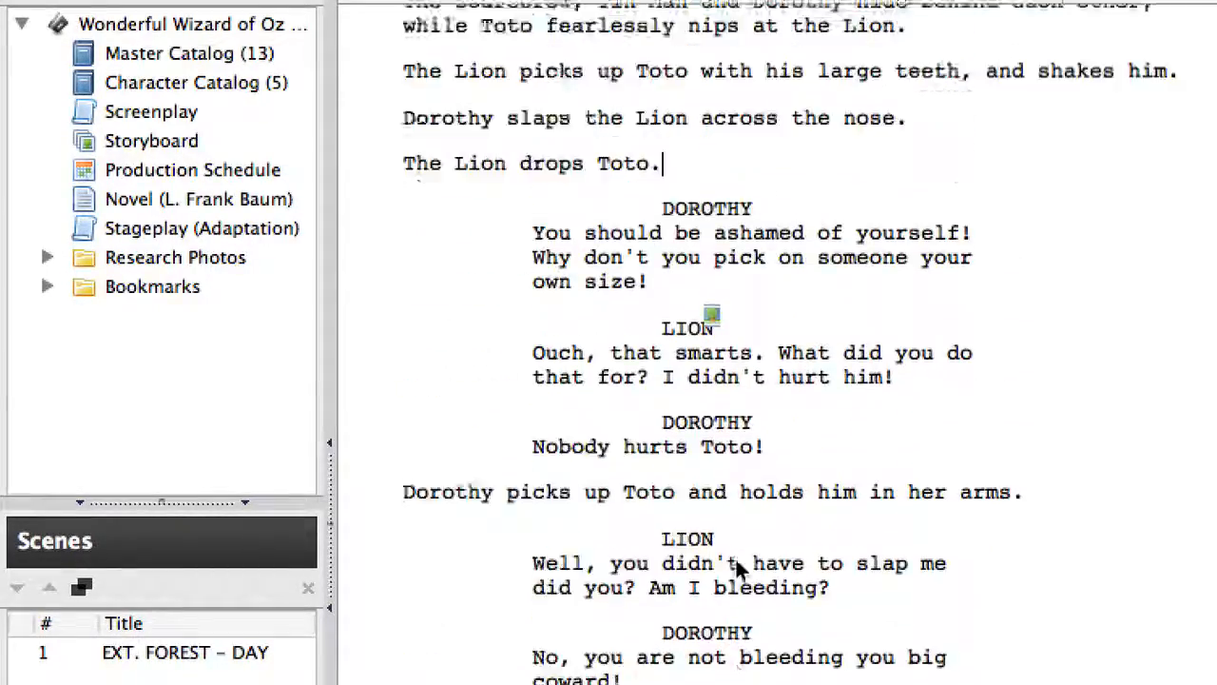
scroll(740, 570, down, 3)
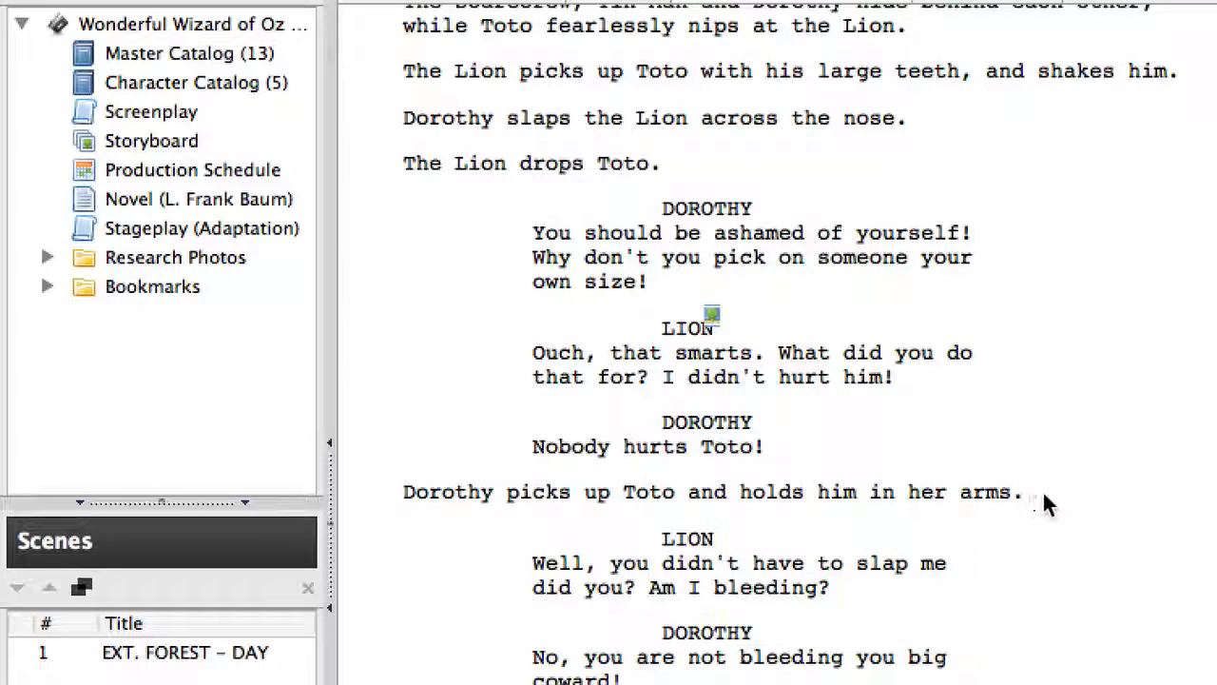
click(675, 490)
text(,)
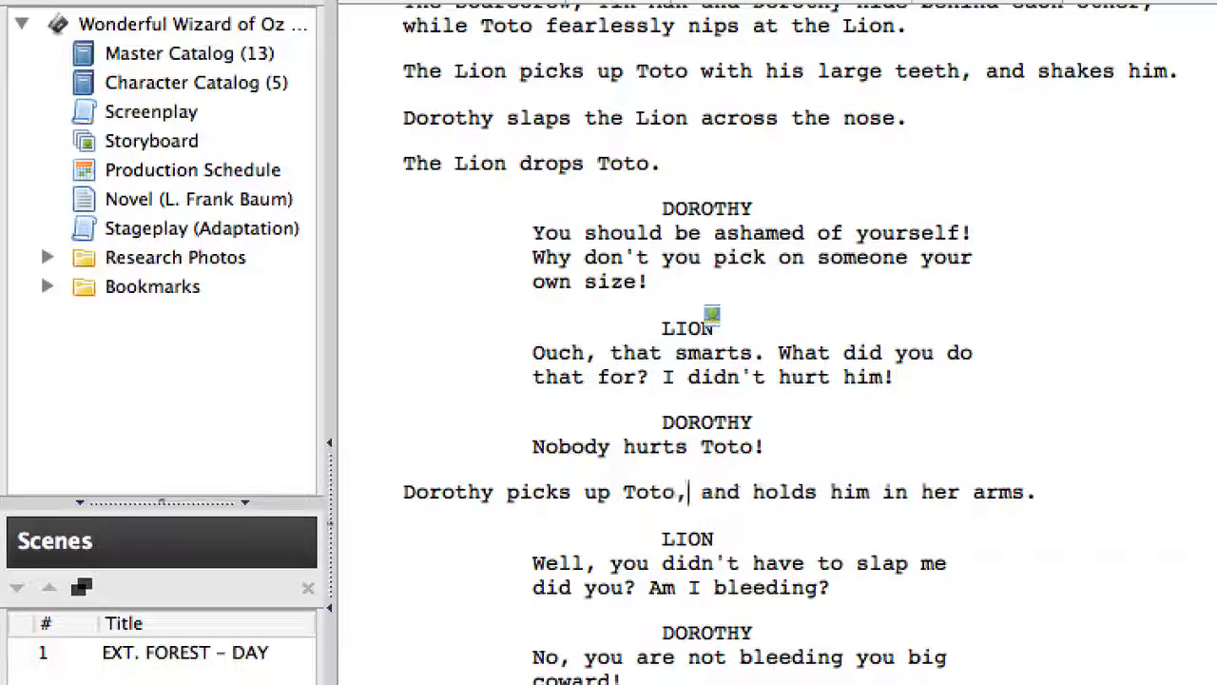
key(super+Left)
key(alt+Right)
key(alt+Right)
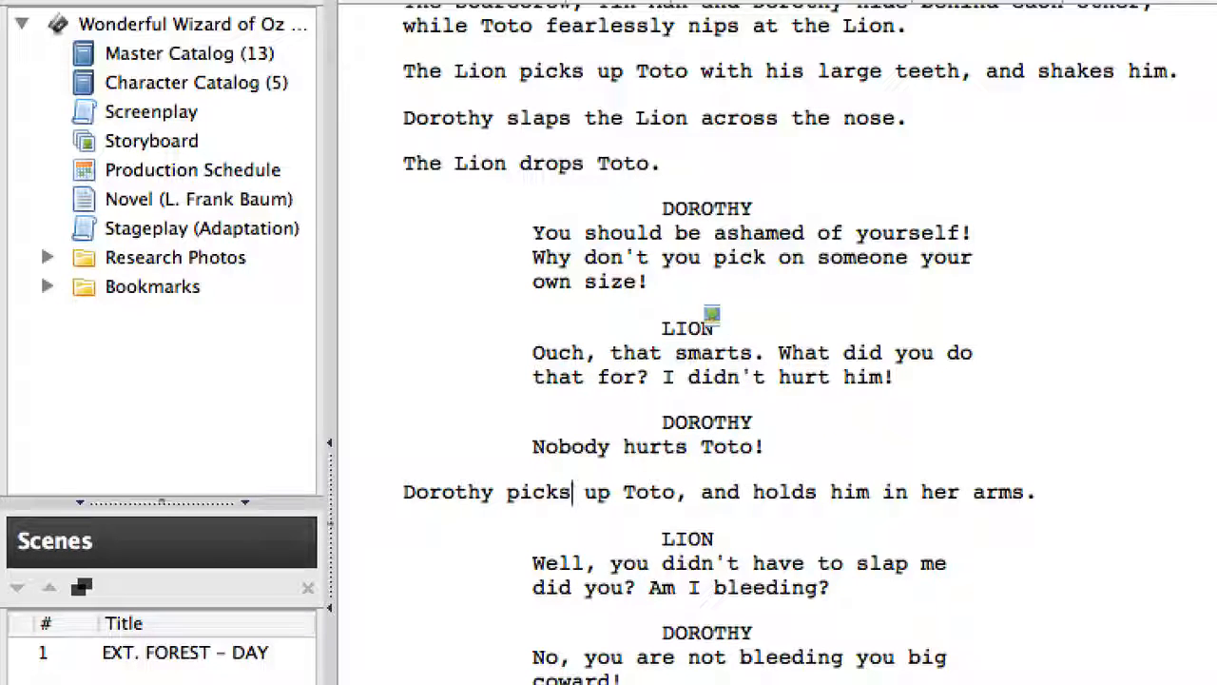
key(alt+Right)
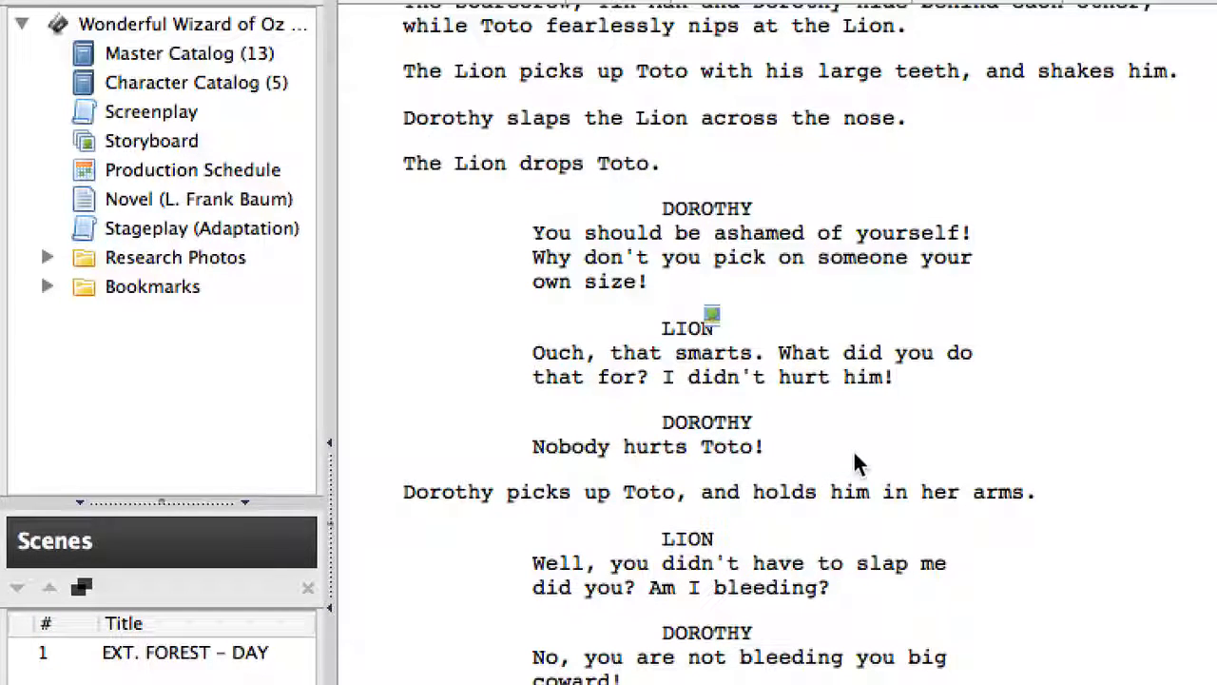
Compare the Lion's naming in the earlier action lines with "Cowardly Lion" in the crying line, highlighting the name and its first word
scroll(827, 568, down, 8)
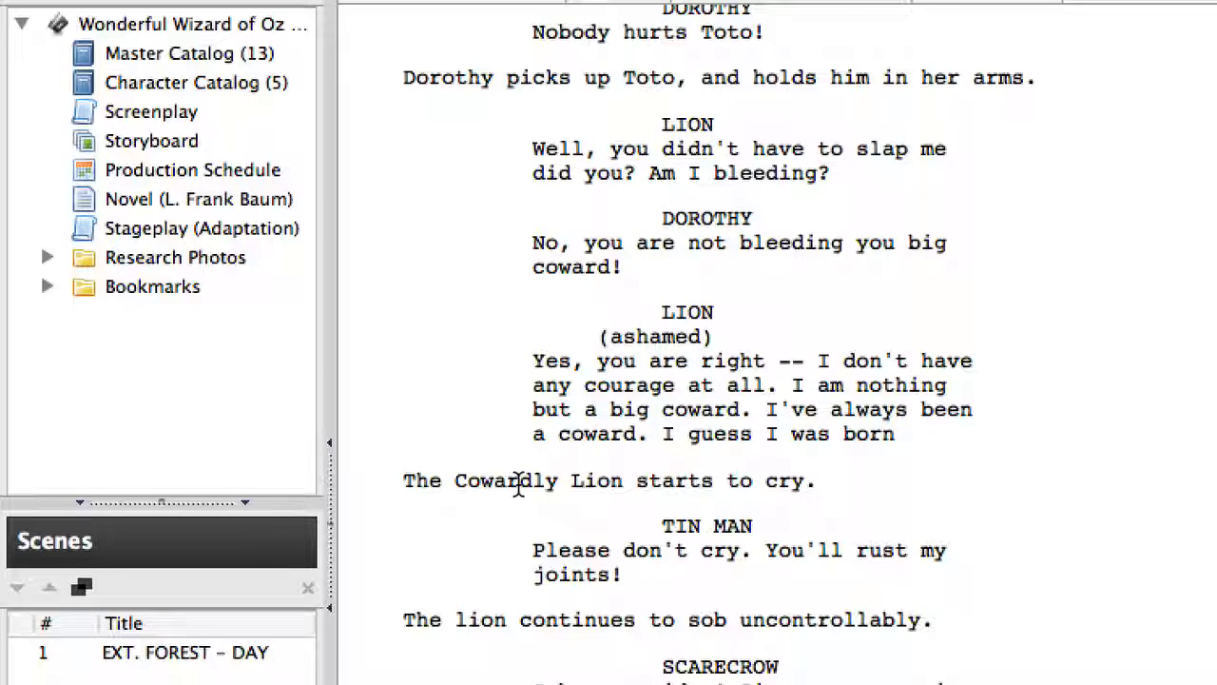
scroll(519, 483, up, 5)
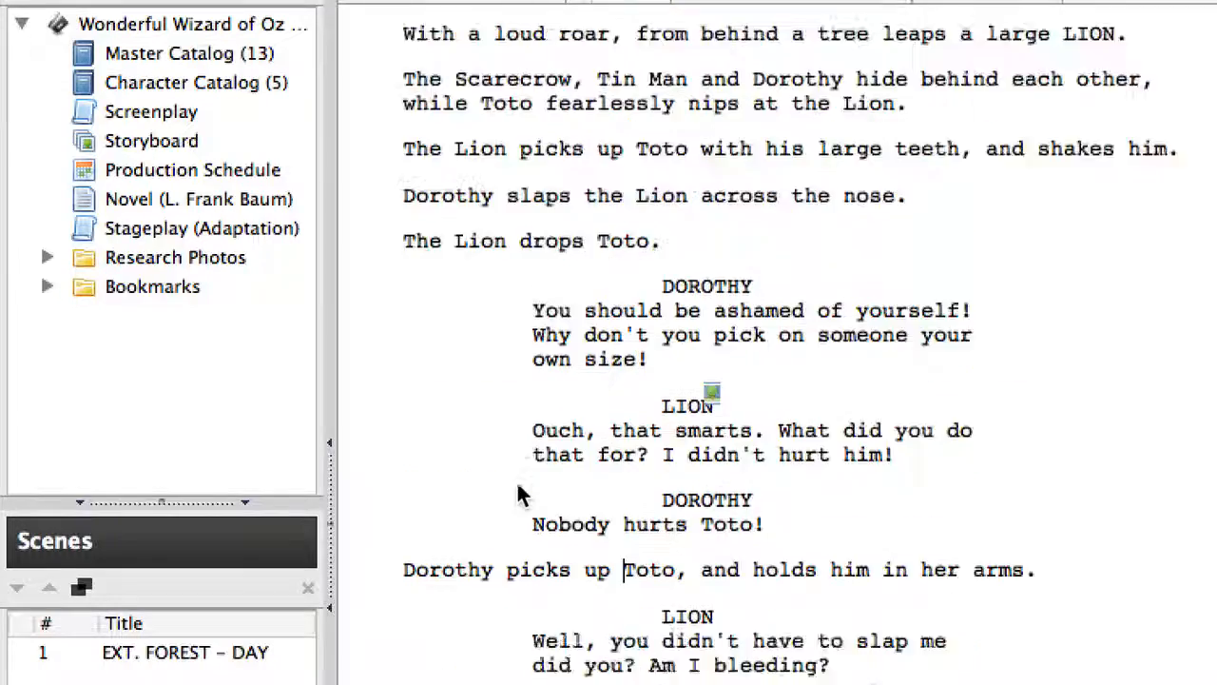
scroll(518, 494, up, 2)
scroll(518, 494, down, 1)
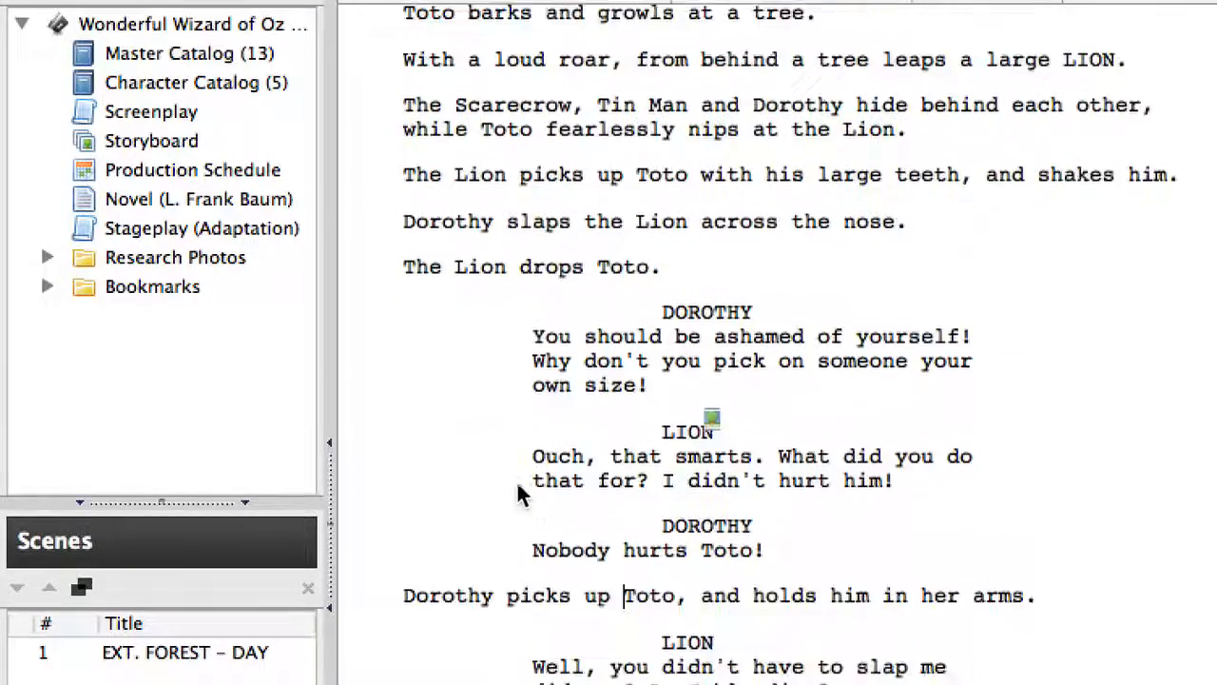
scroll(518, 485, down, 5)
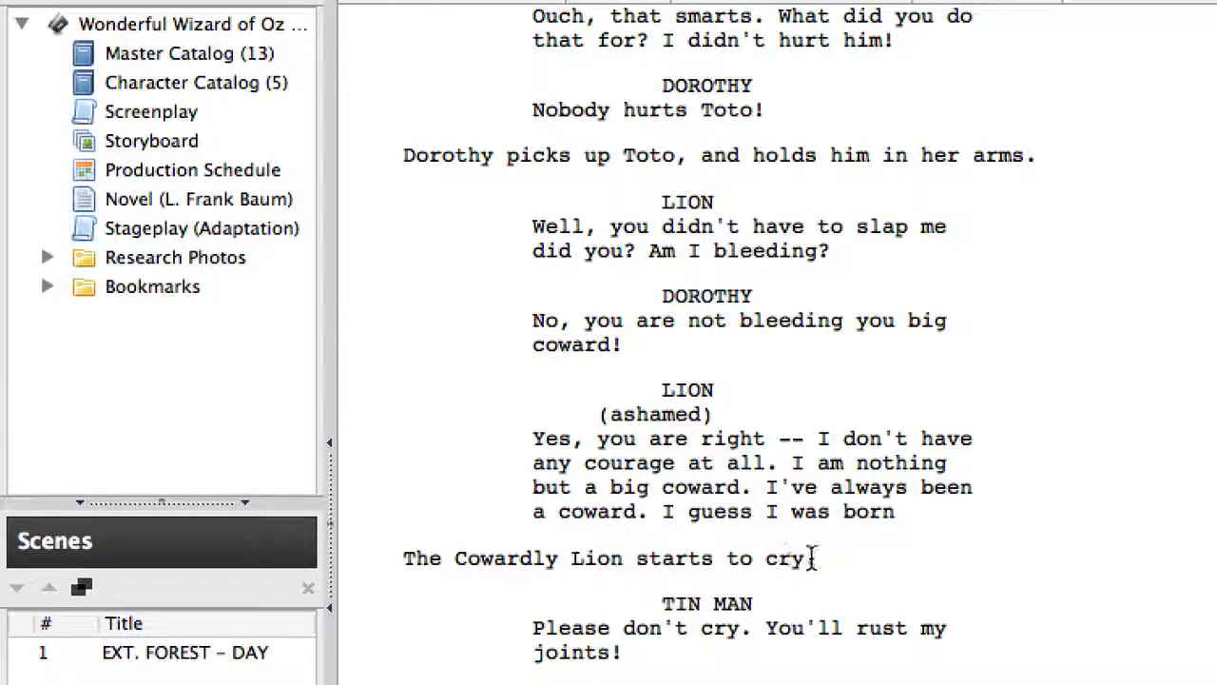
drag(453, 559, 625, 560)
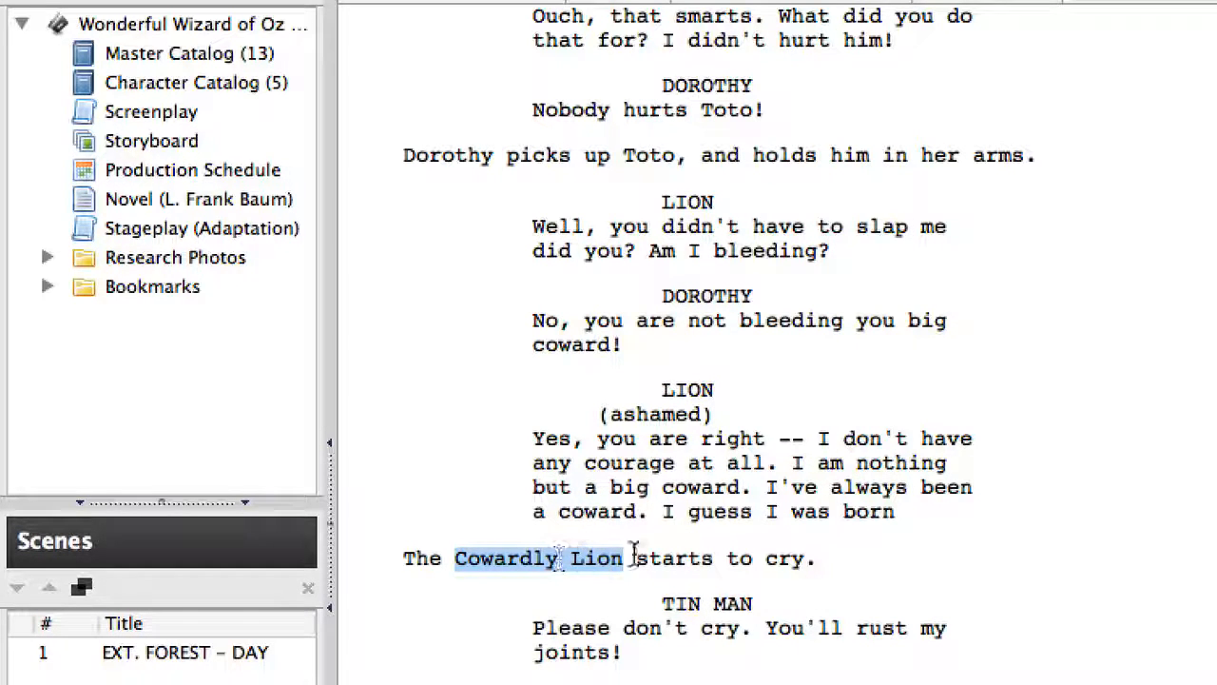
double_click(509, 554)
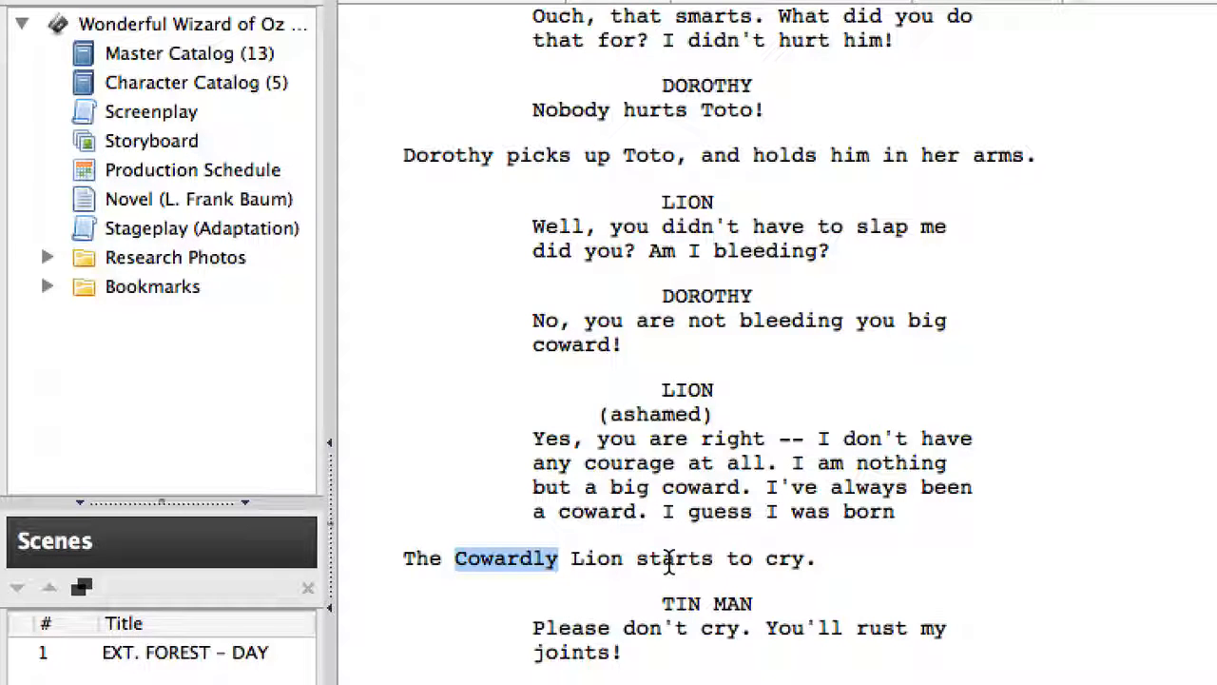
Replace "starts to cry." with "cries." in the action line about the Cowardly Lion
double_click(669, 561)
key(BackSpace)
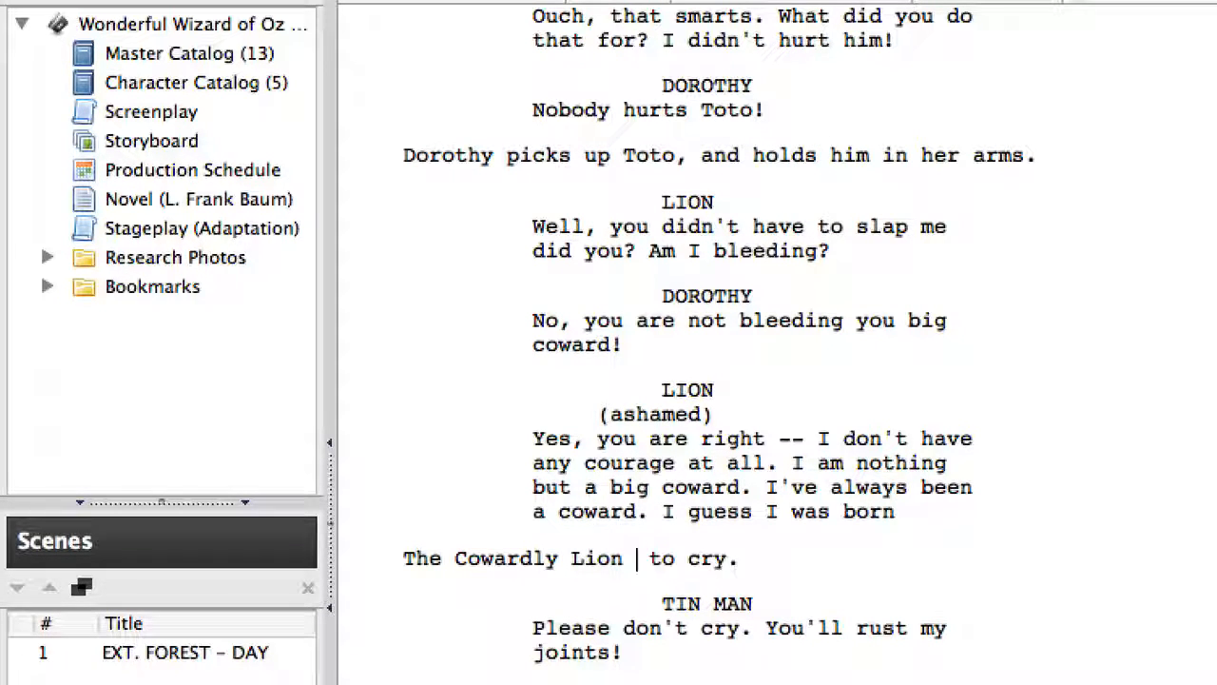
key(shift+super+Right)
text(cries.)
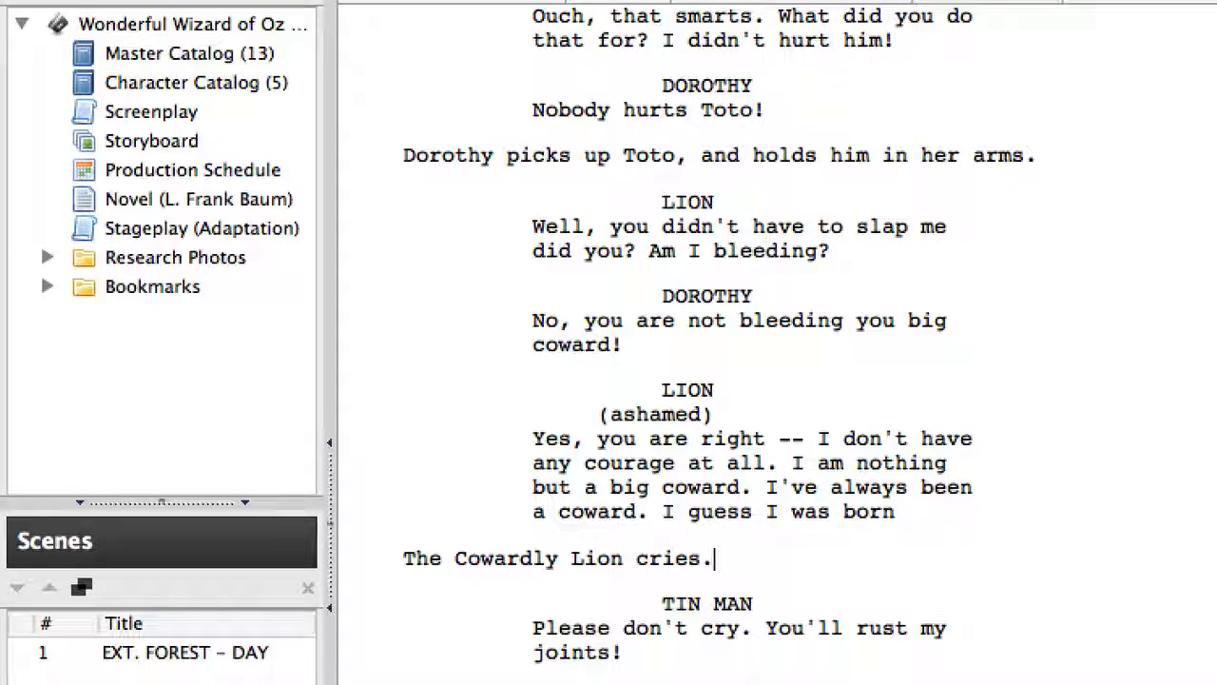
Capitalize "Lion" in the action line "The lion continues to sob uncontrollably."
scroll(413, 358, down, 6)
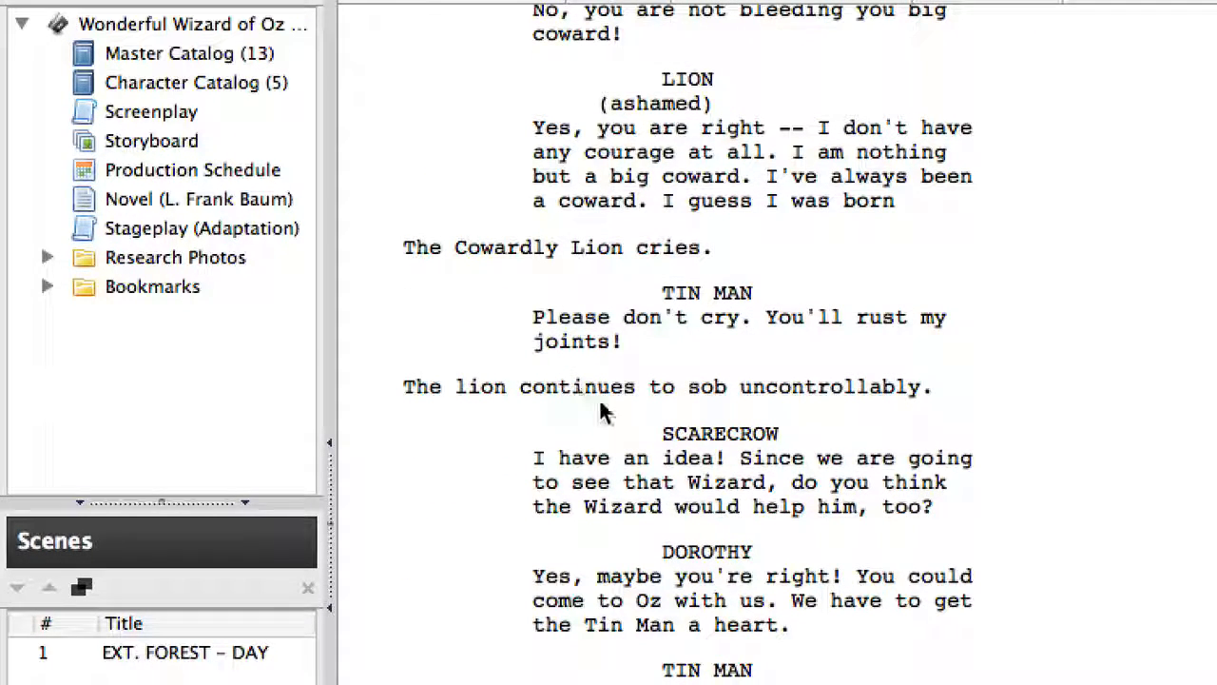
click(466, 386)
key(BackSpace)
text(L)
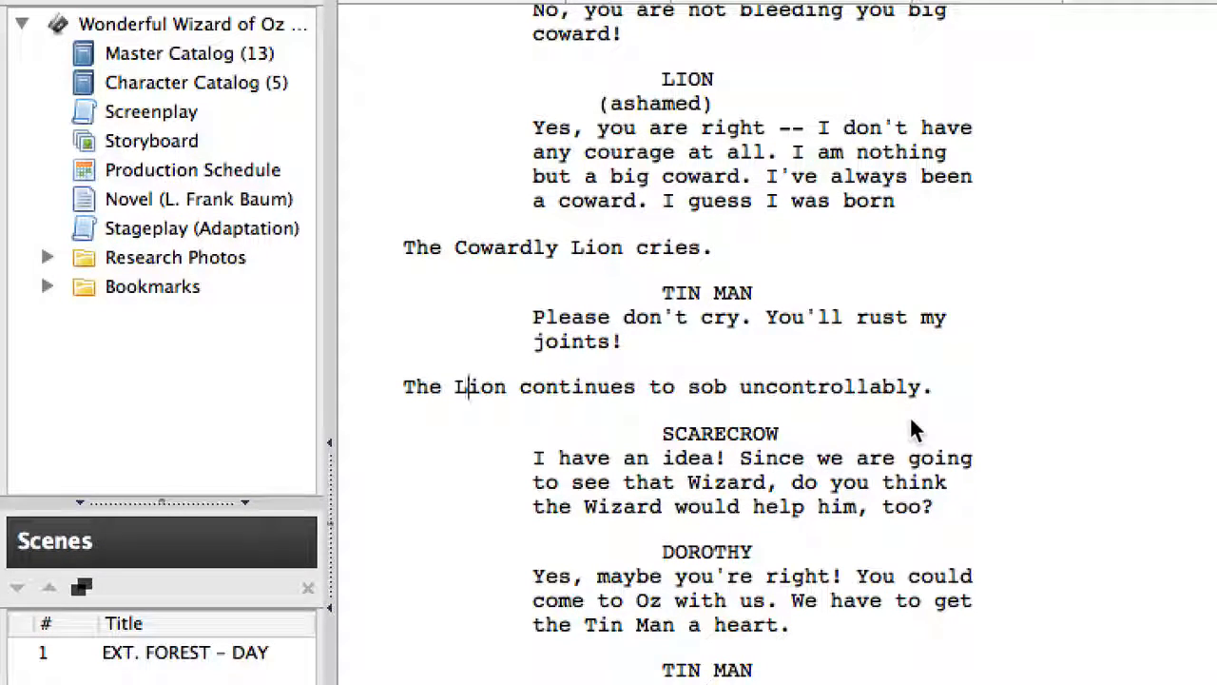
Split the scene's final action paragraph so that "The lion reaches down" and "The group set off" each begin a new paragraph
scroll(909, 414, down, 8)
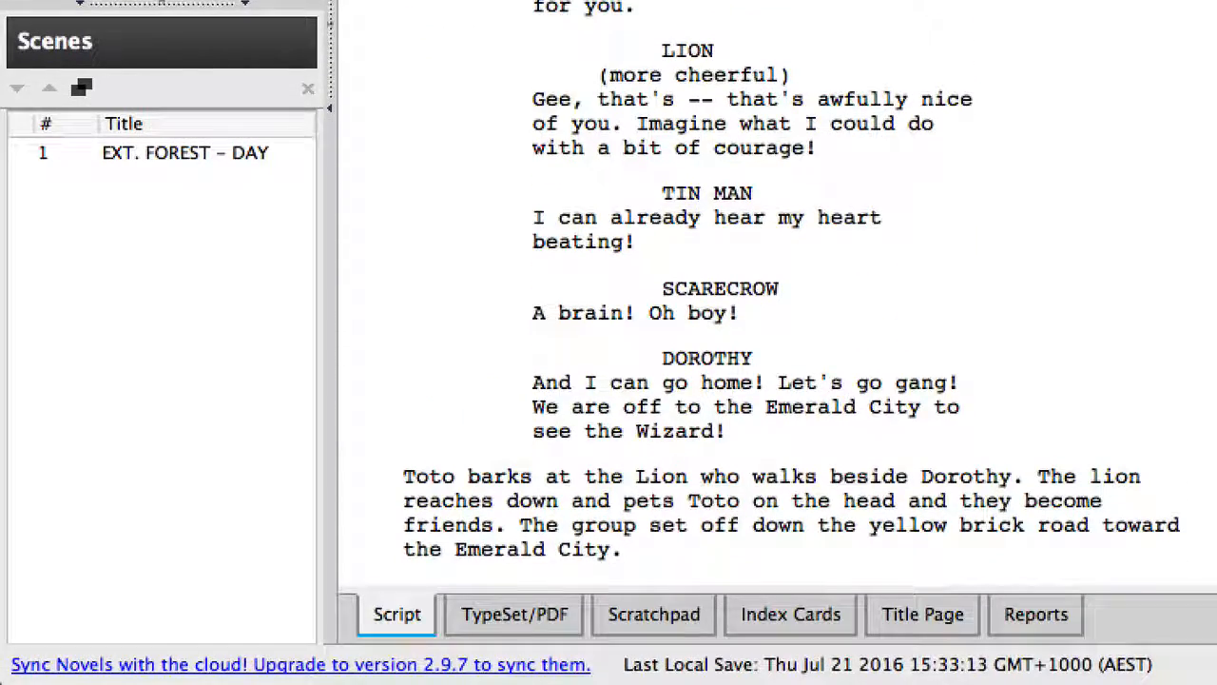
drag(640, 555, 394, 485)
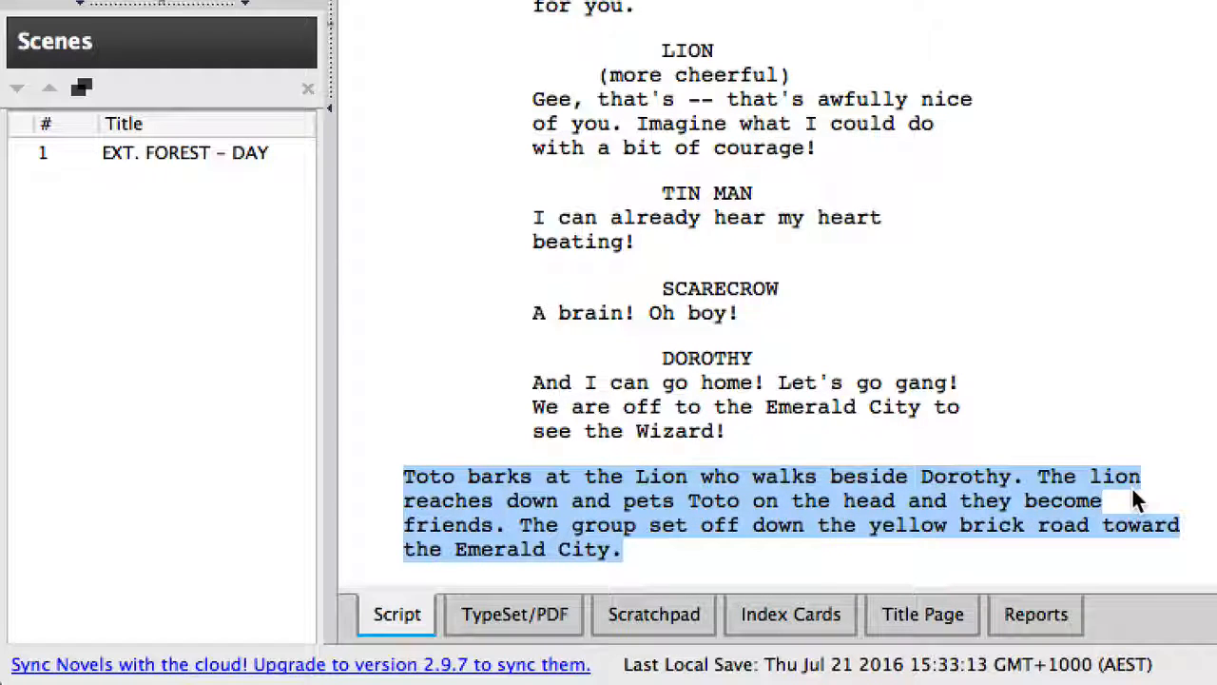
click(1068, 500)
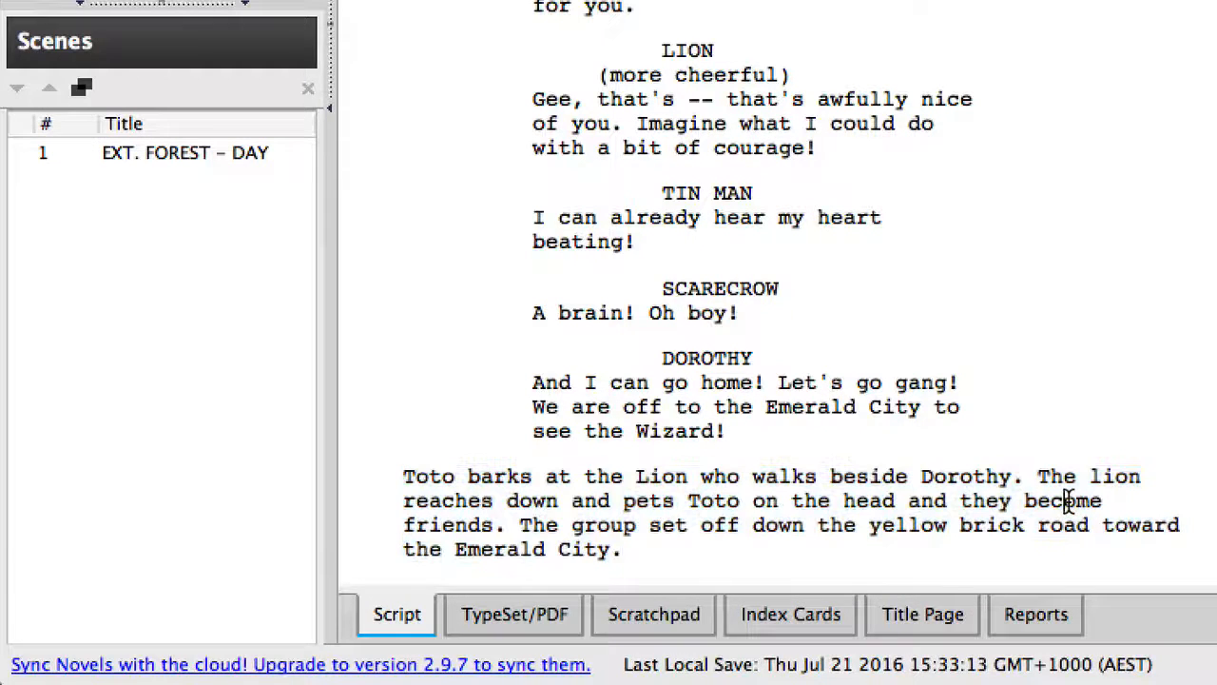
click(1036, 476)
key(Return)
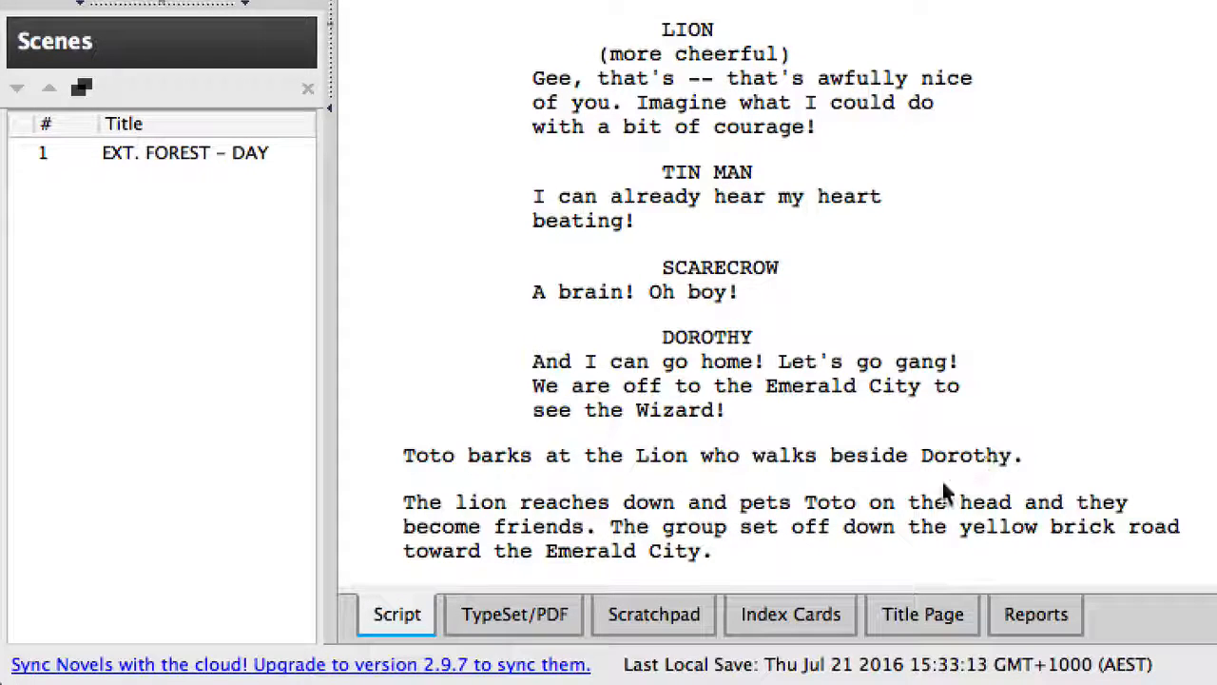
click(610, 526)
key(Return)
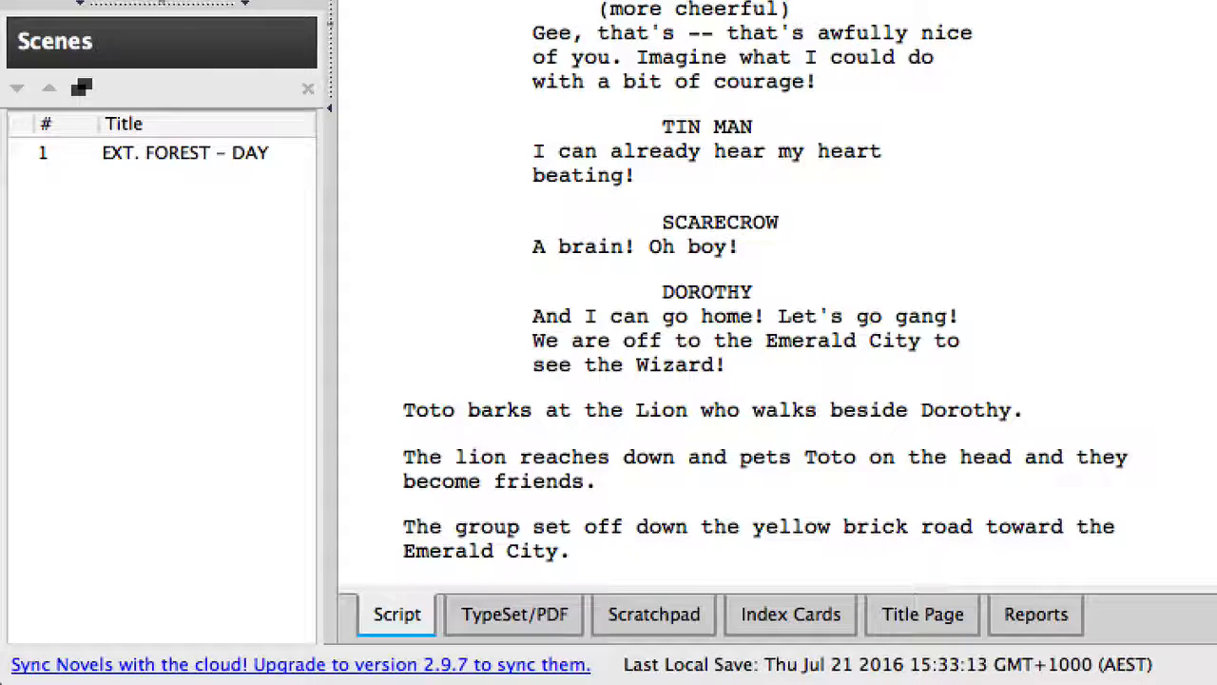
Insert a comma after "Lion" in the action line "Toto barks at the Lion who walks beside Dorothy."
click(1034, 418)
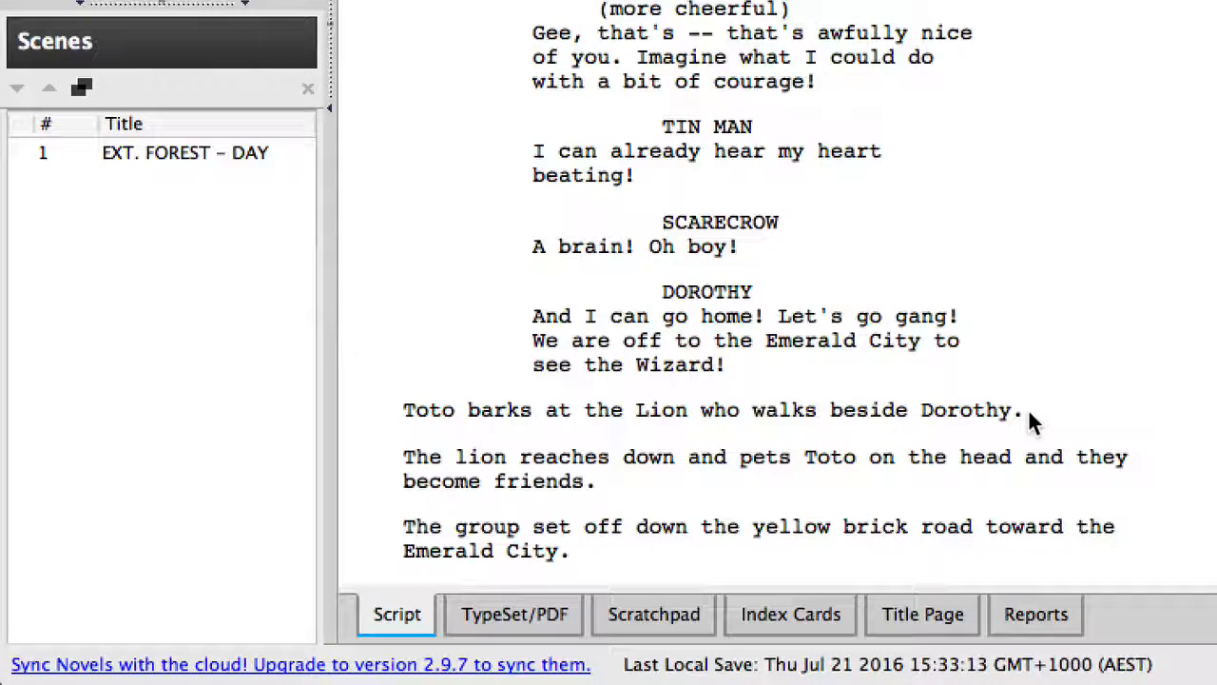
key(super+Left)
key(alt+Right)
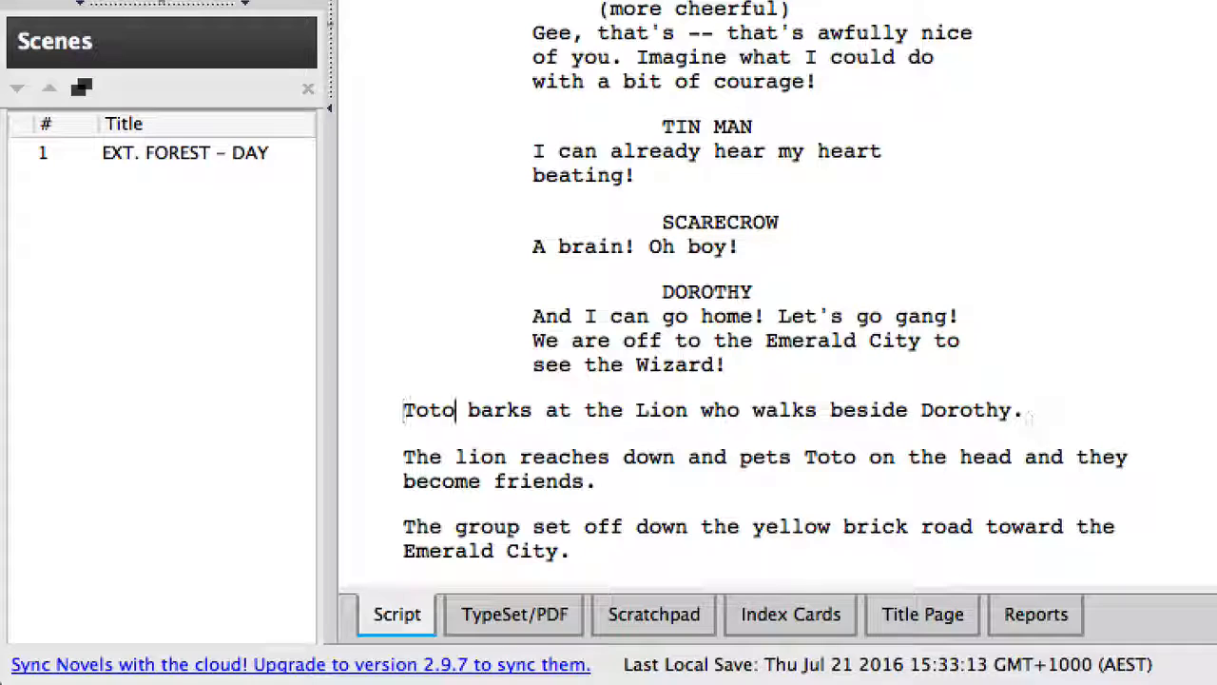
key(alt+Right)
key(alt+Right)
key(alt+Right)
key(alt+Left)
key(alt+Right)
key(alt+Right)
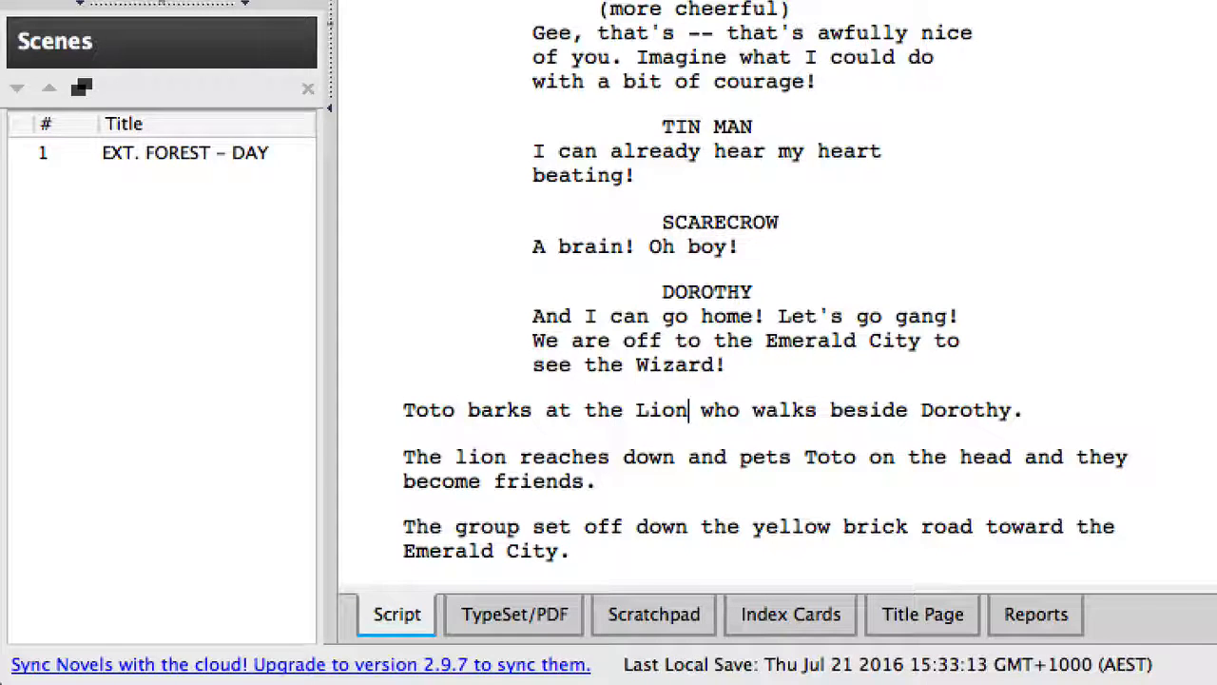
text(,)
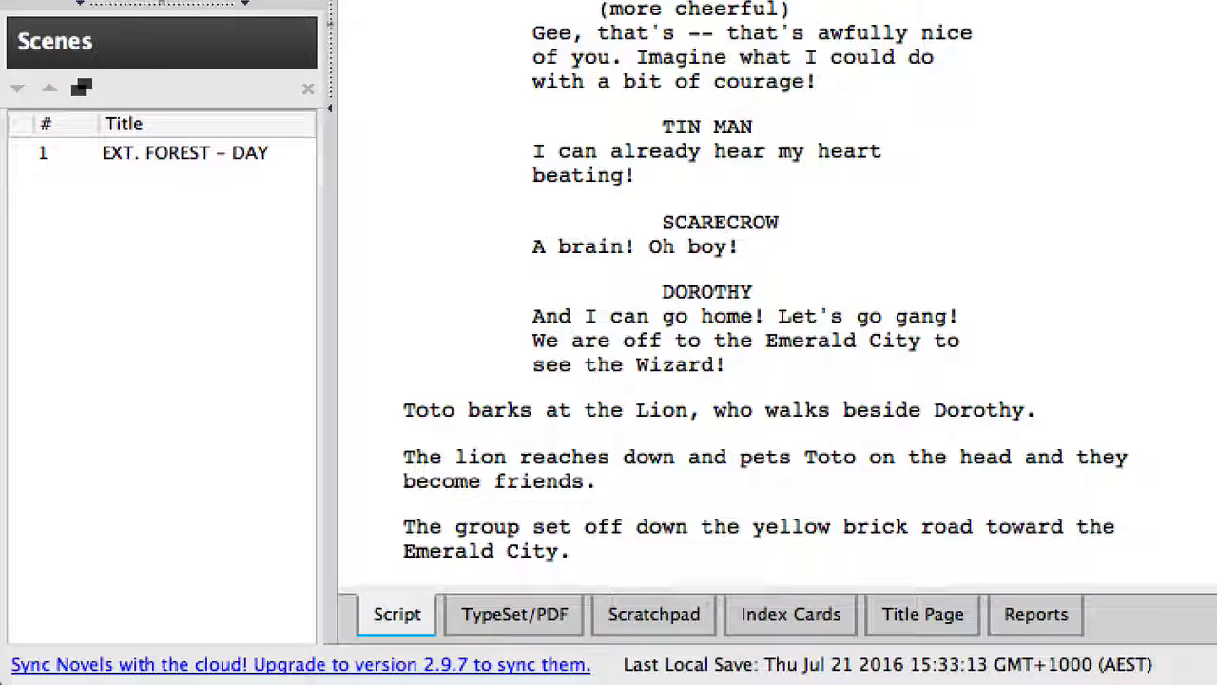
Capitalize "Lion" and add a comma after "down" in the action line about the lion petting Toto
key(Down)
key(alt+Right)
key(alt+Right)
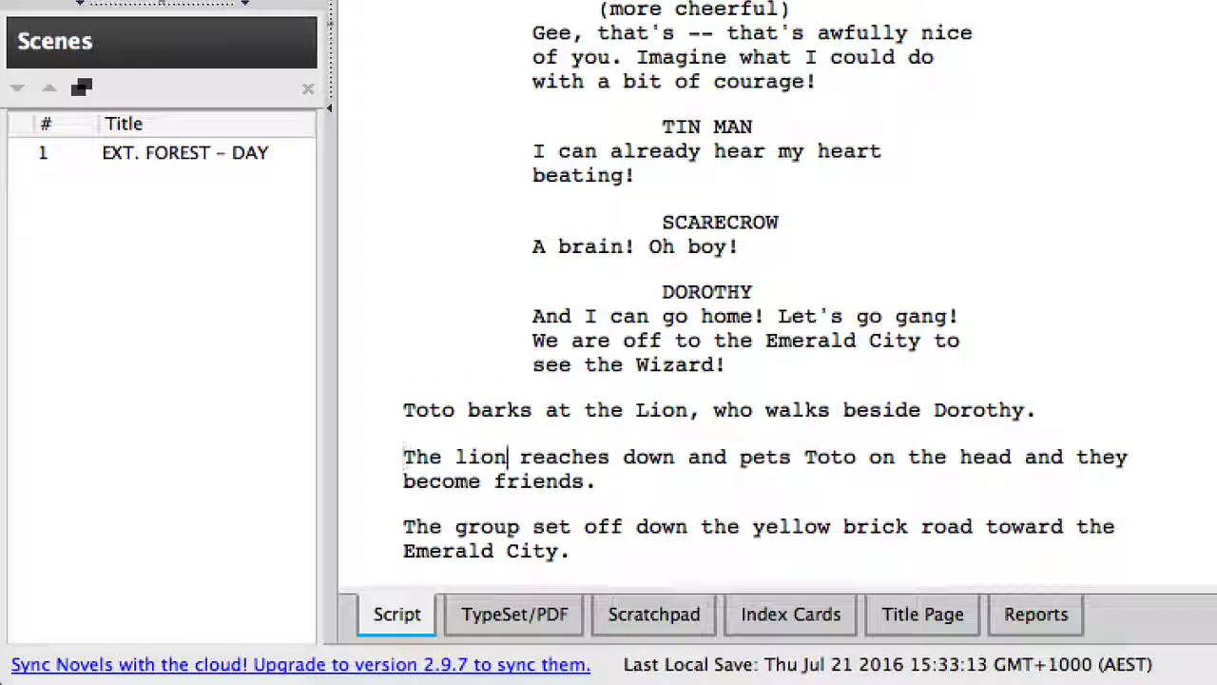
key(alt+Left)
key(Delete)
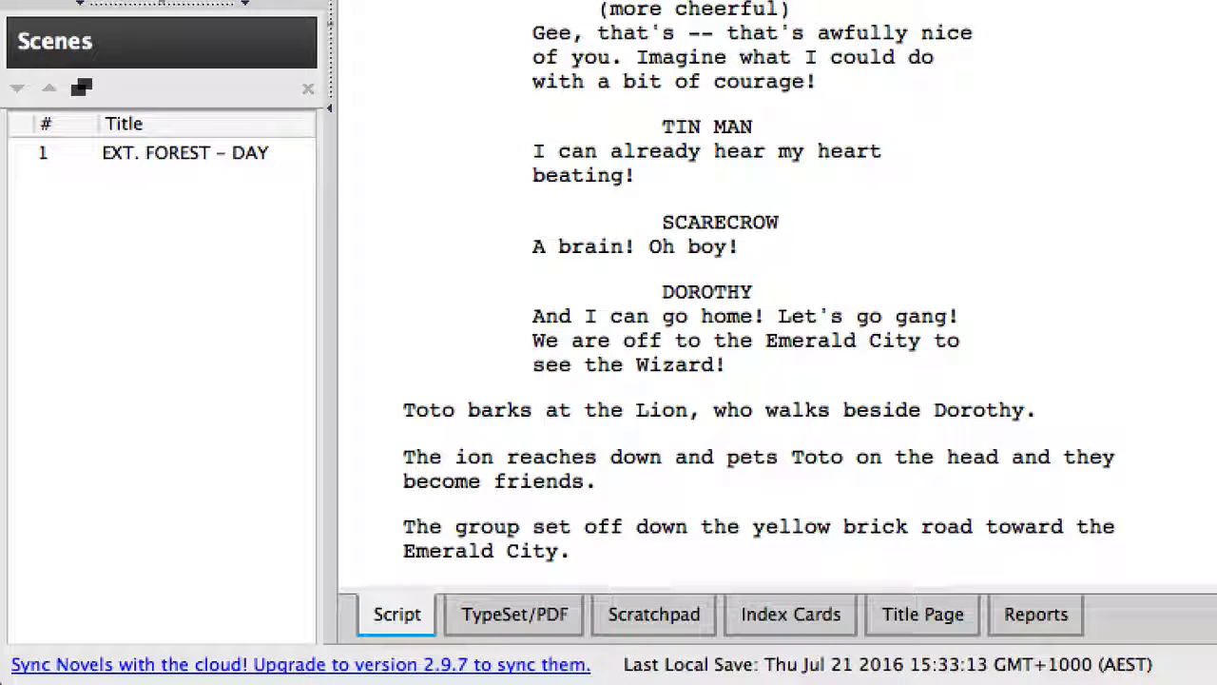
text(L)
key(alt+Right)
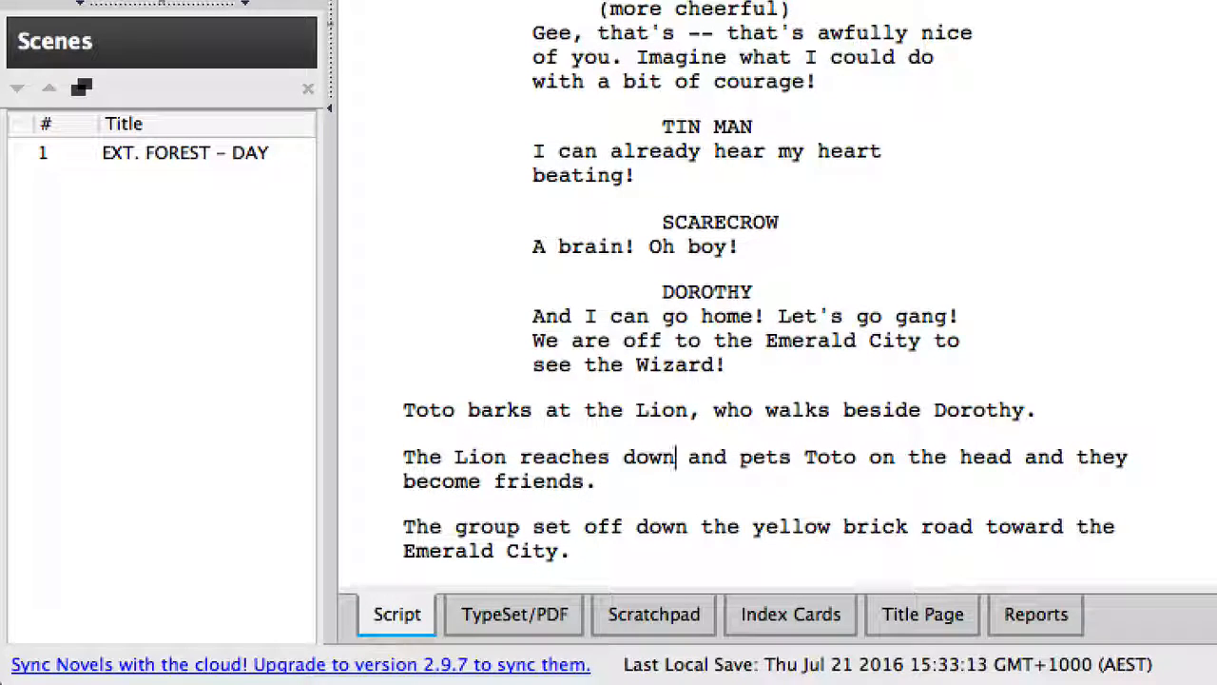
text(,)
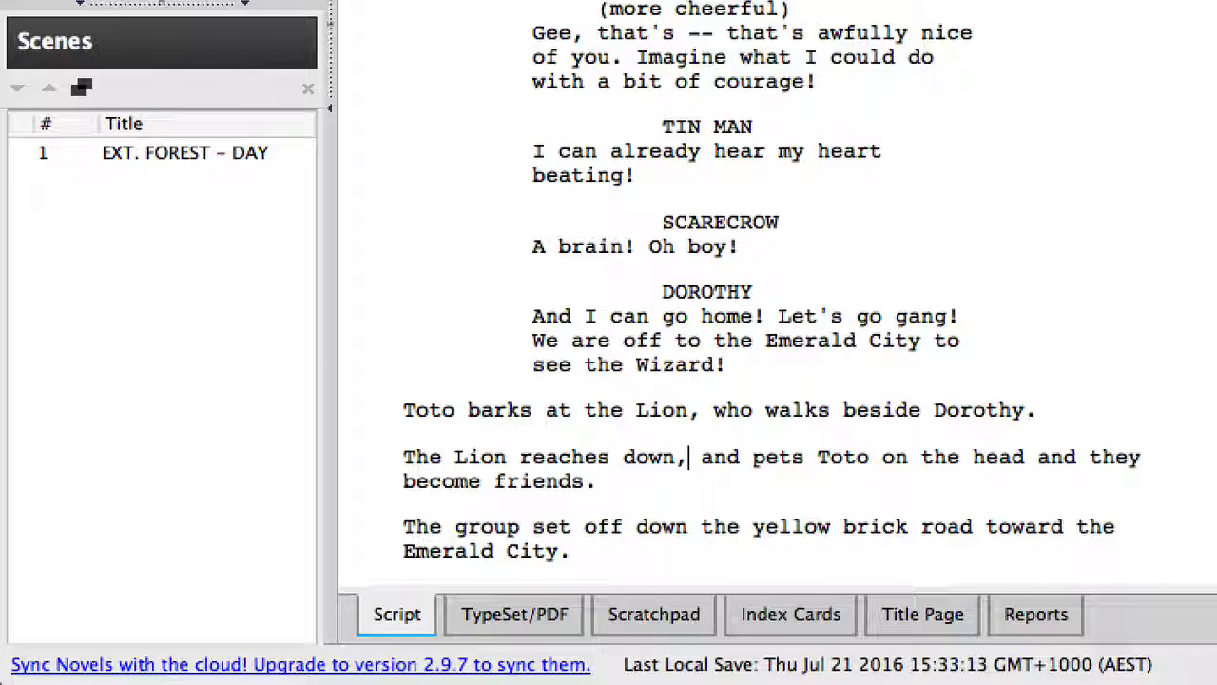
Delete "and they become friends" from the action line so that it ends with "pets Toto on the head."
key(alt+Right)
key(alt+Right)
key(alt+Right)
key(alt+Right)
key(alt+Right)
key(alt+Right)
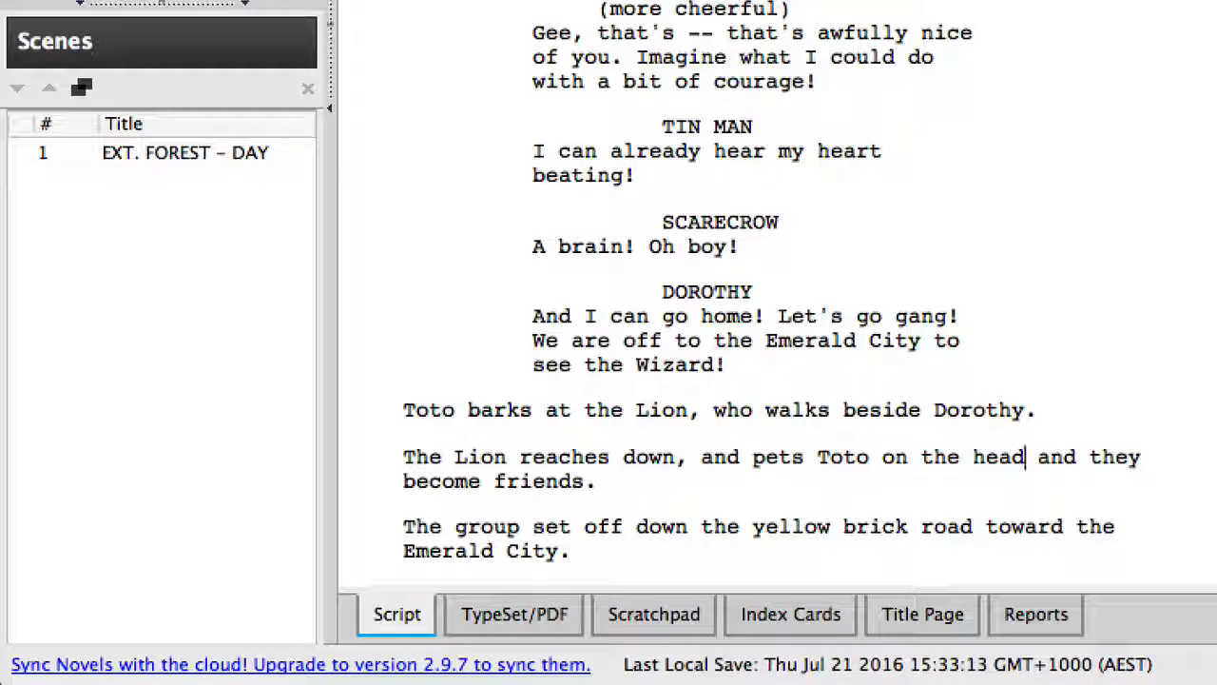
key(alt+shift+Down)
key(shift+Left)
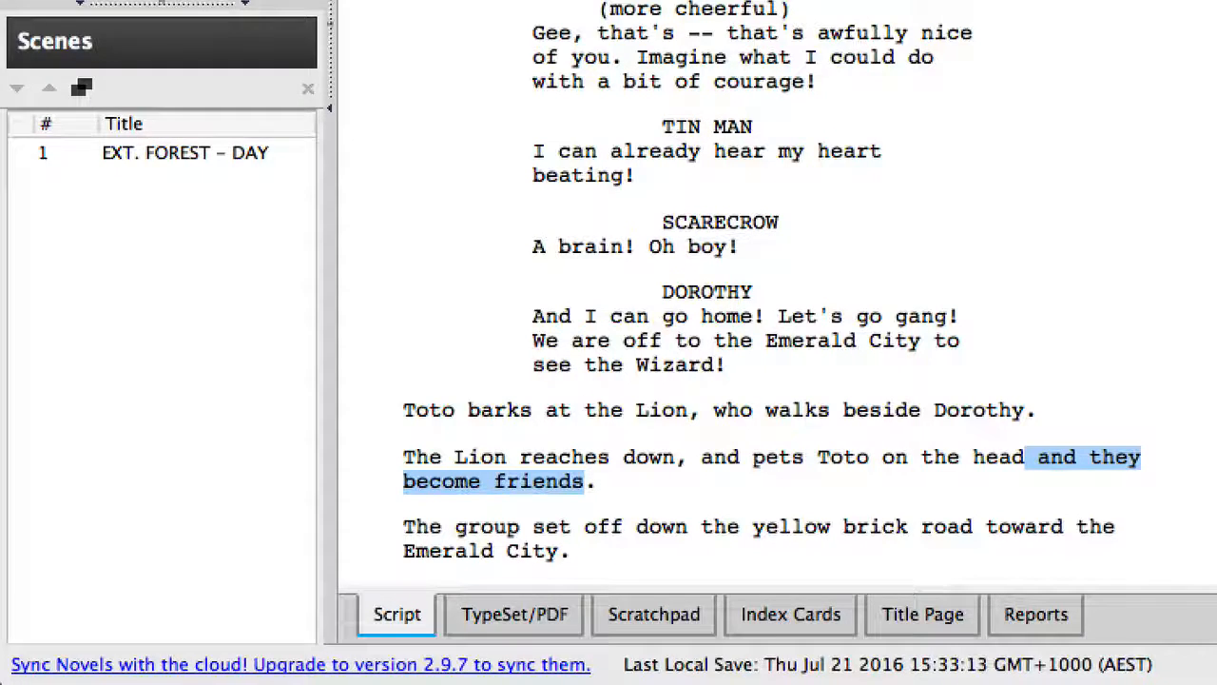
key(BackSpace)
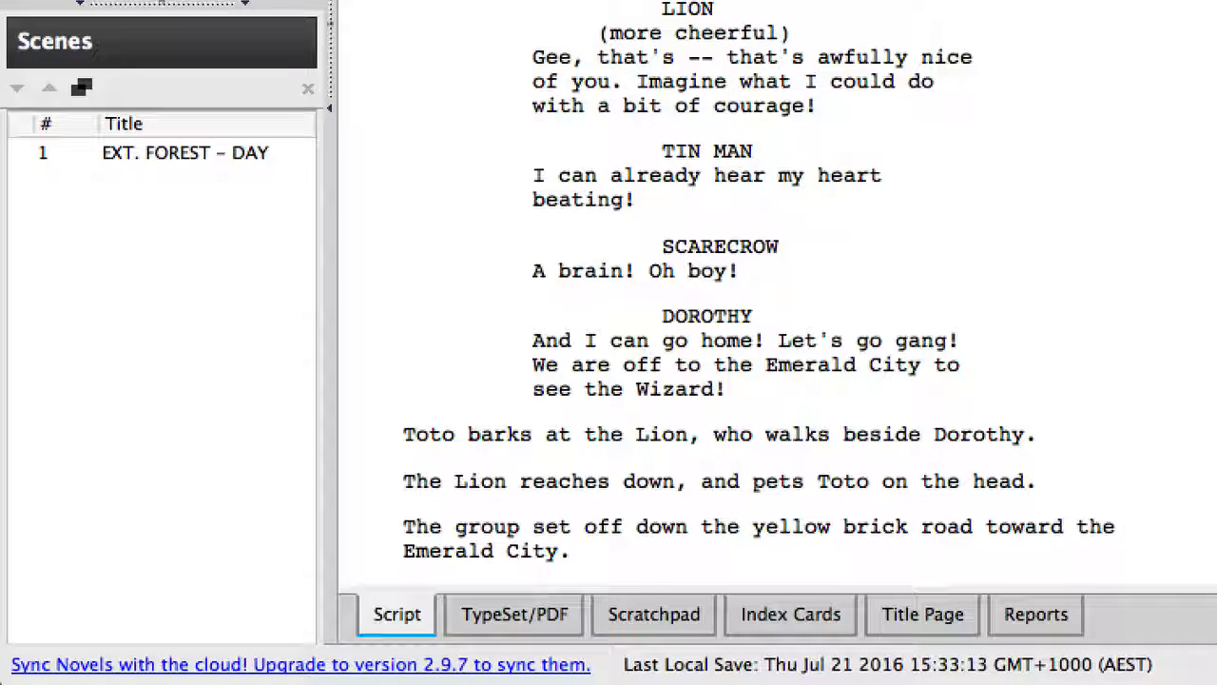
key(Down)
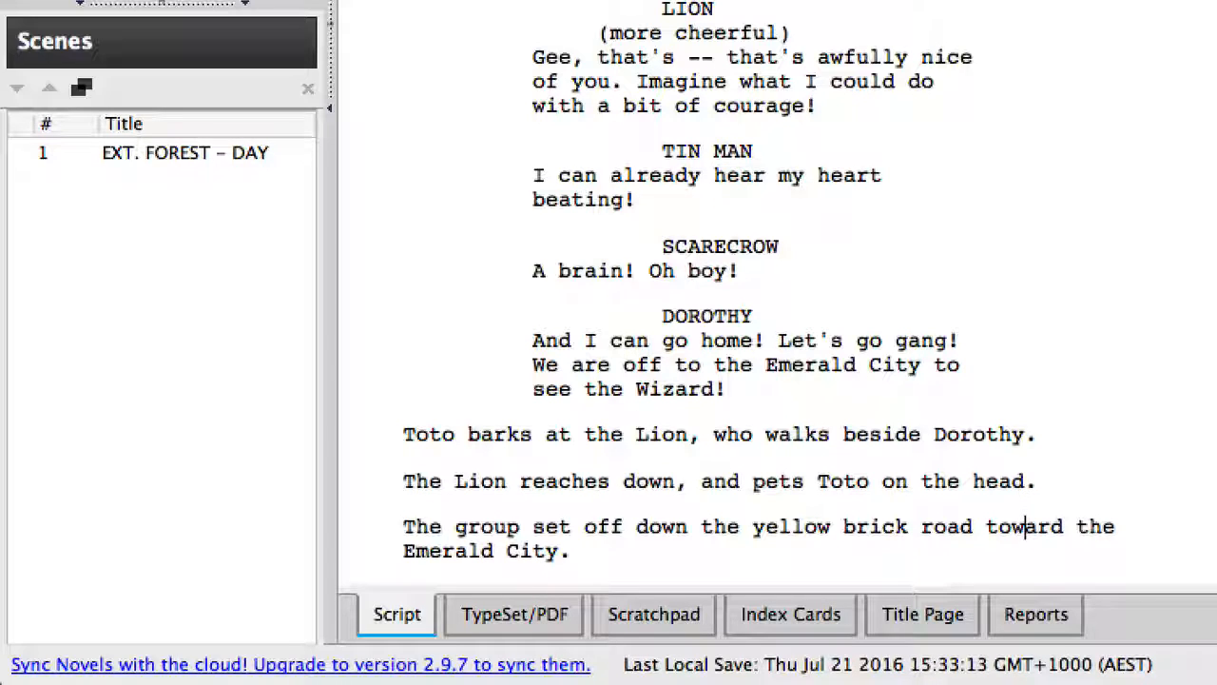
key(Down)
key(Up)
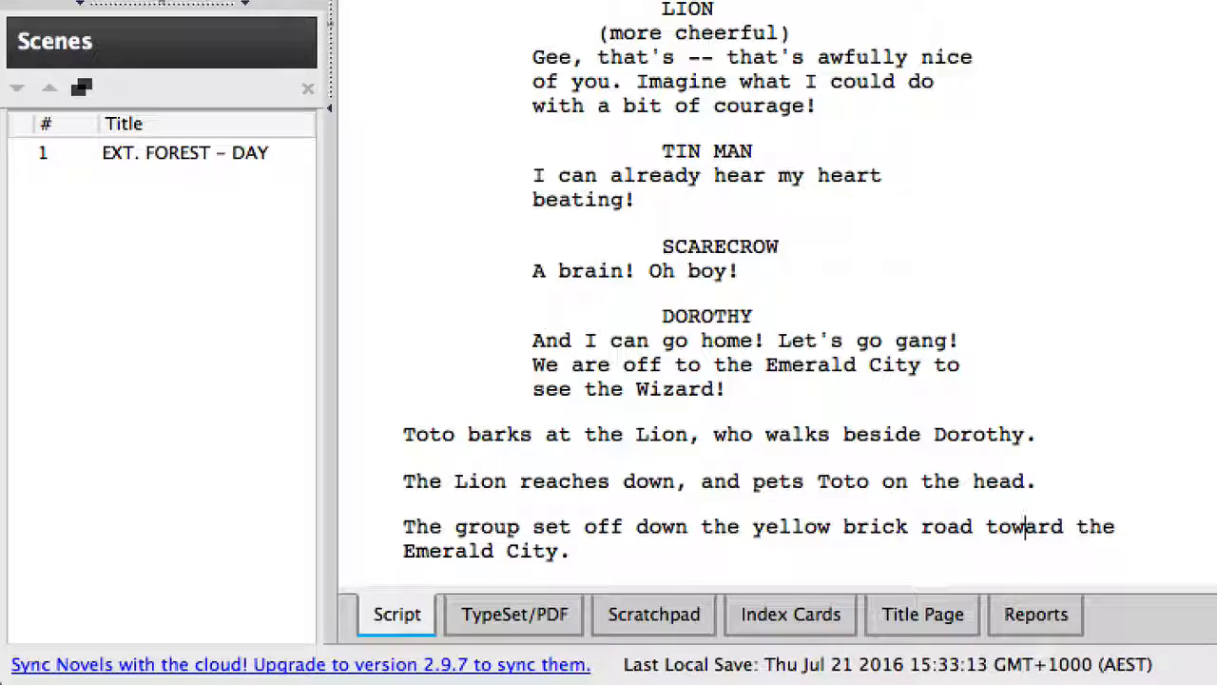
key(Down)
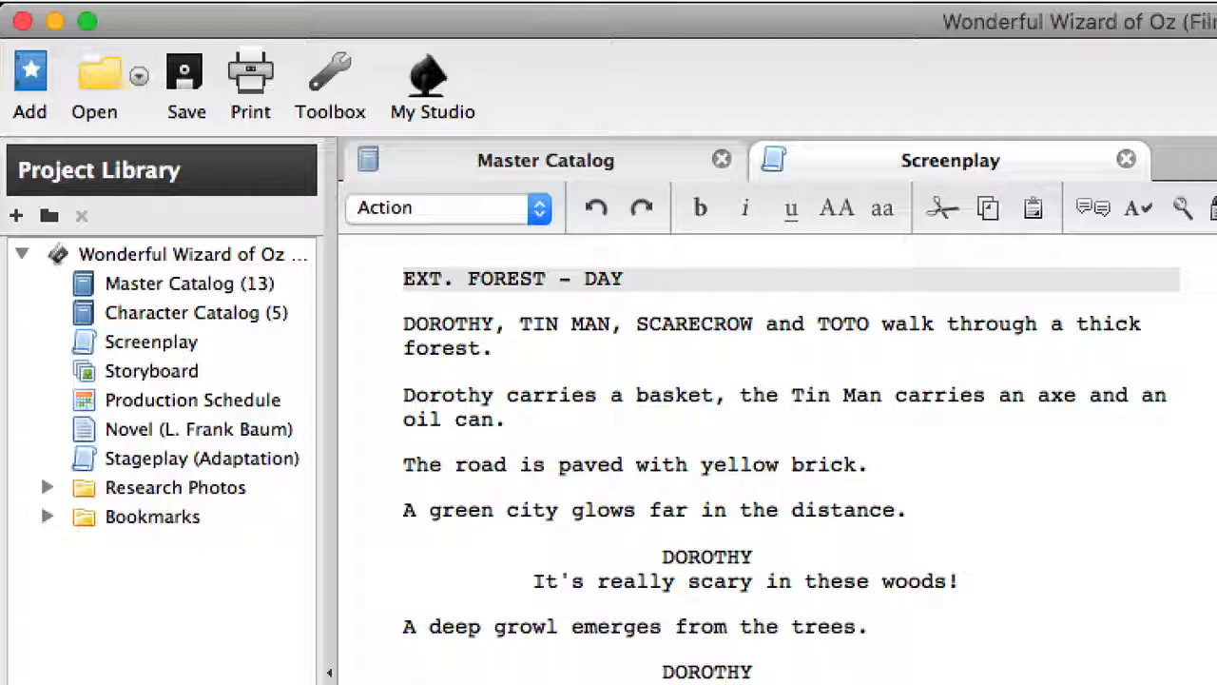
Add the sentence "This is the Emerald City." after "A green city glows far in the distance."
text(T)
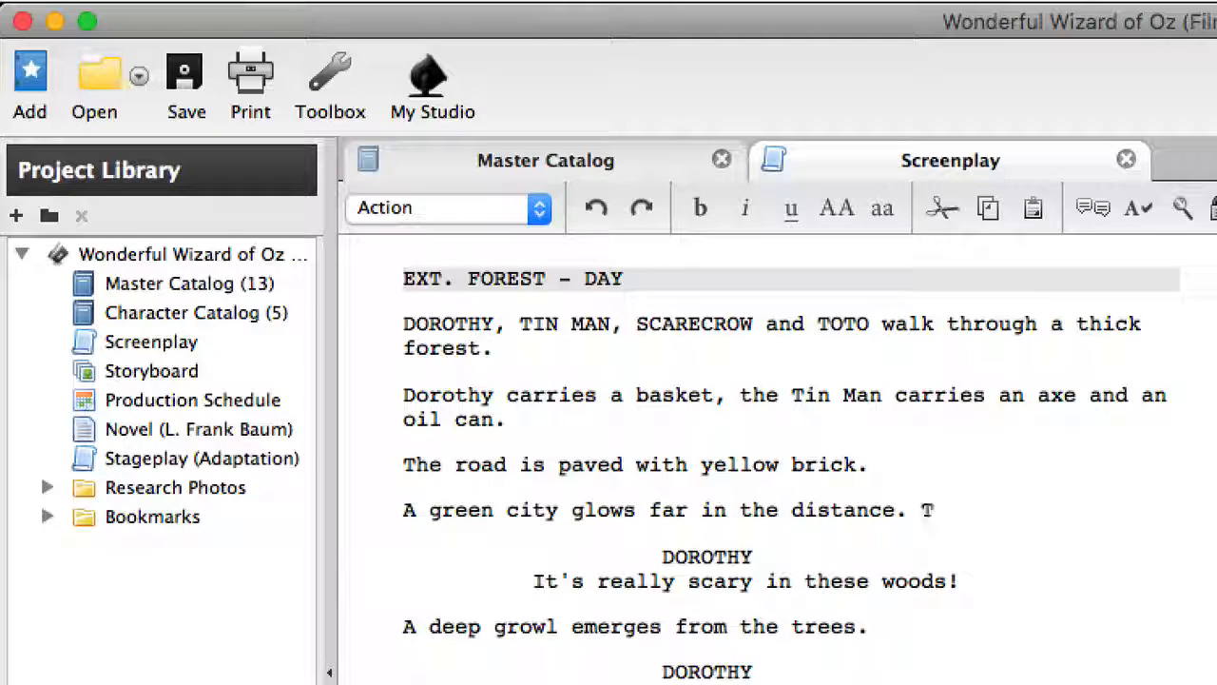
text(his is the Em)
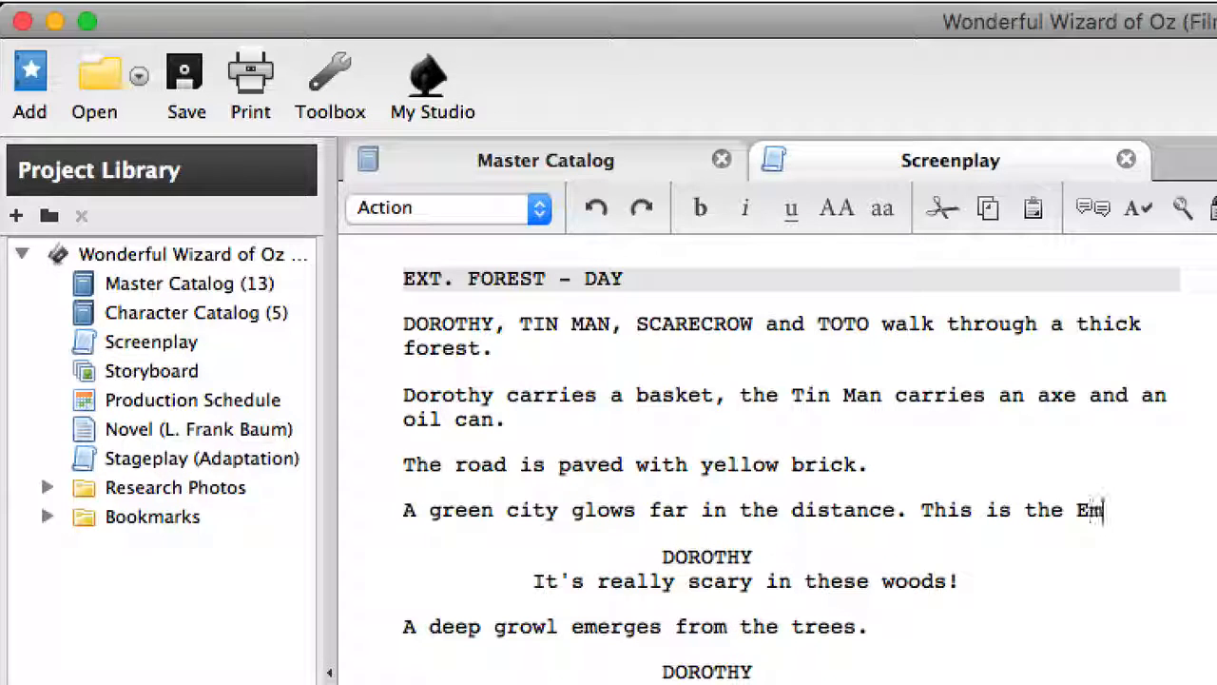
text(erald City.)
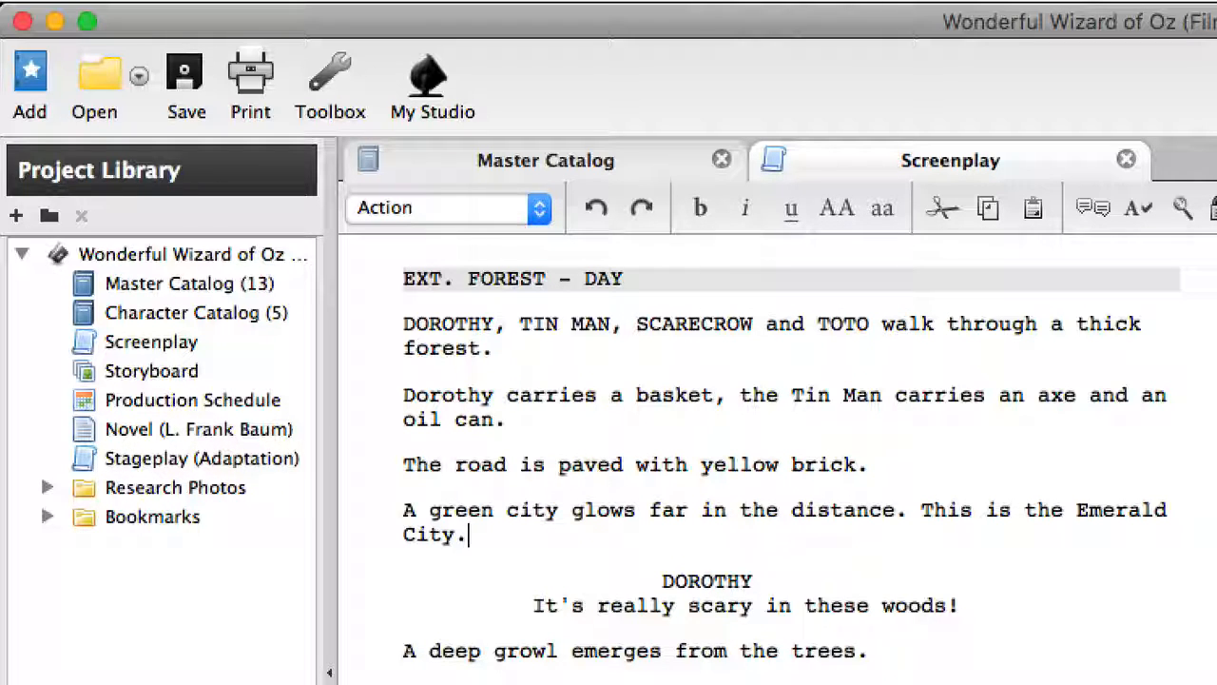
scroll(780, 457, down, 20)
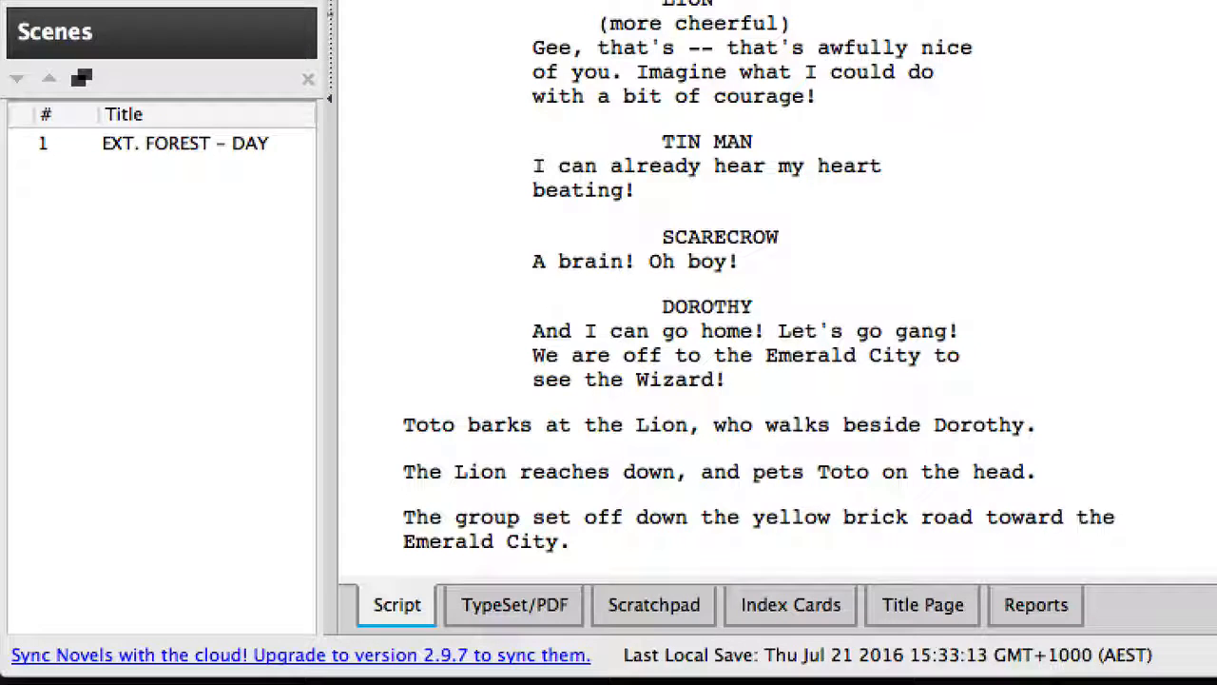
scroll(778, 285, up, 20)
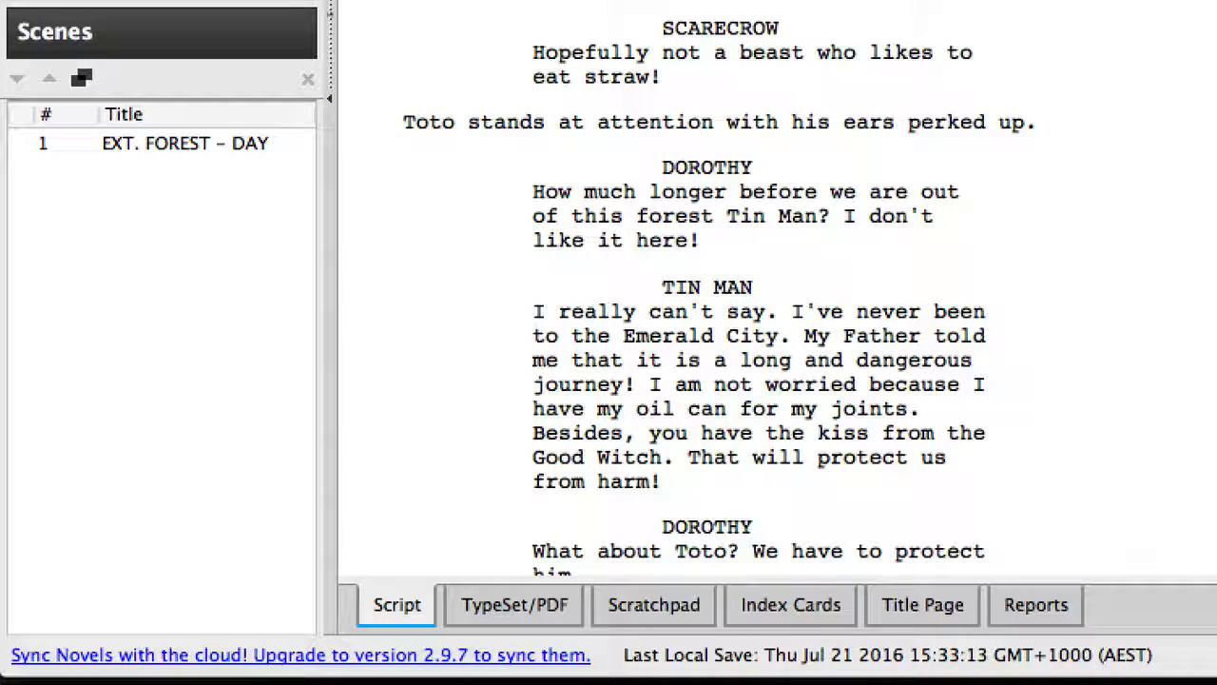